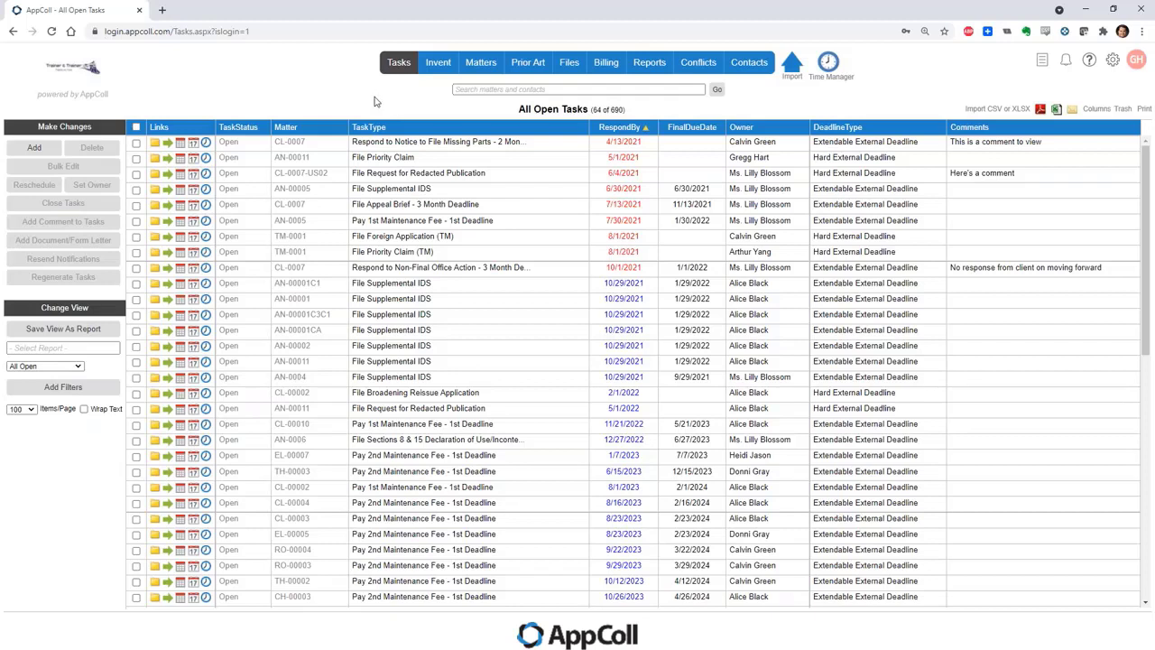
# Open the task type management list and look through the existing task types
pyautogui.moveTo(396, 71)
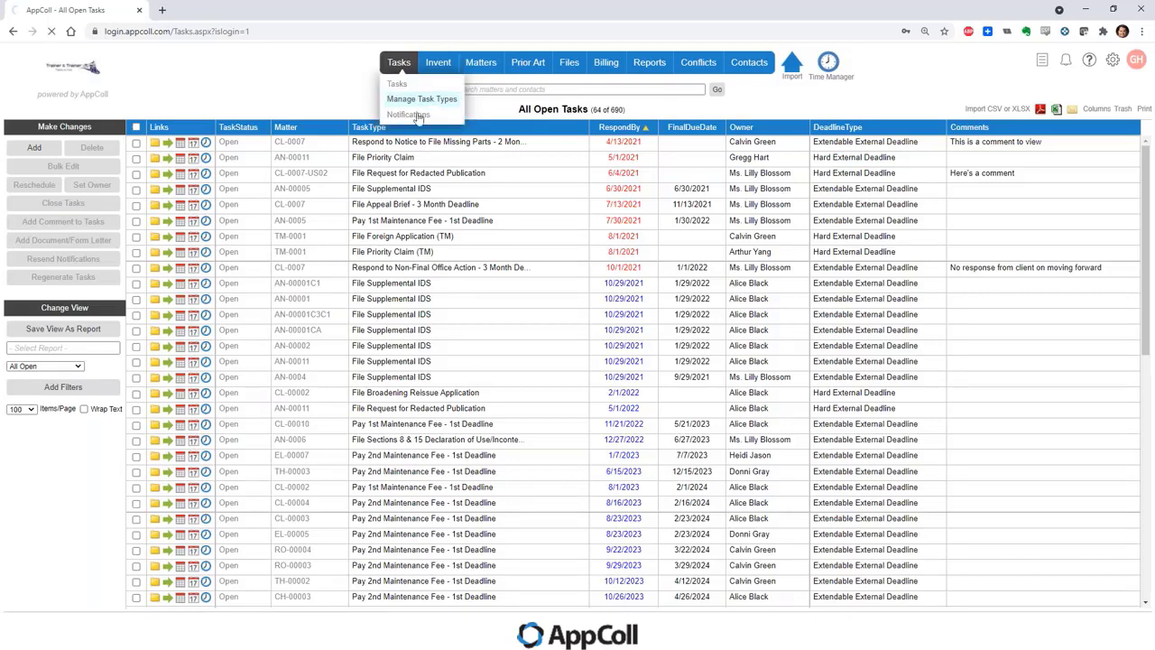
pyautogui.click(424, 100)
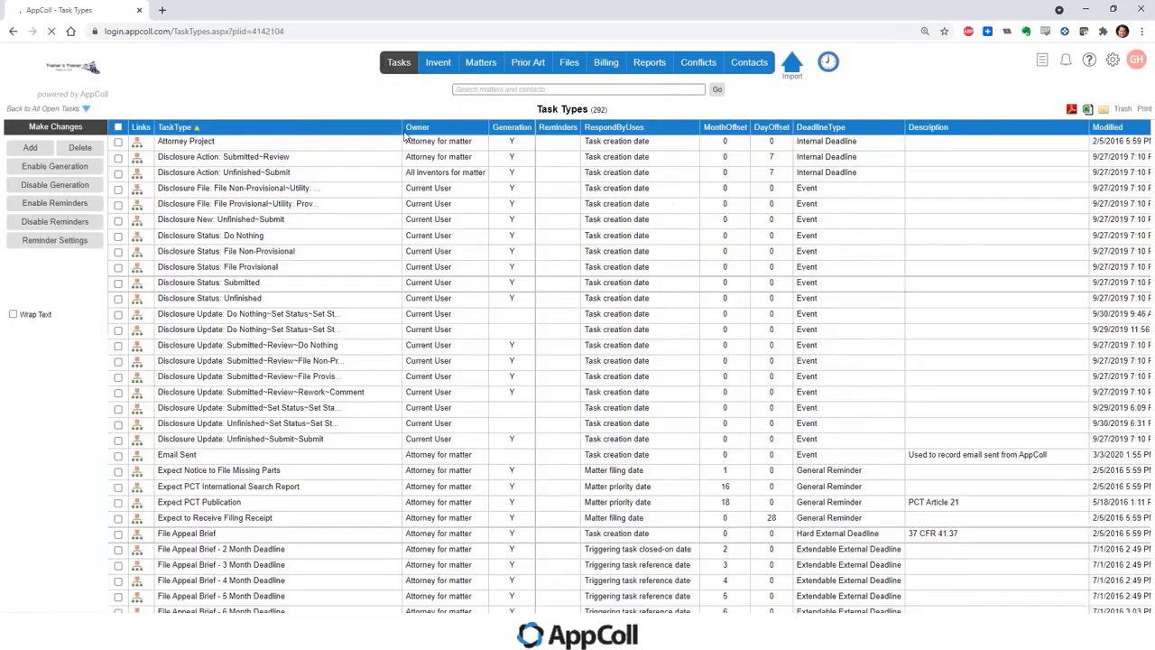
pyautogui.scroll(-5, 388, 163)
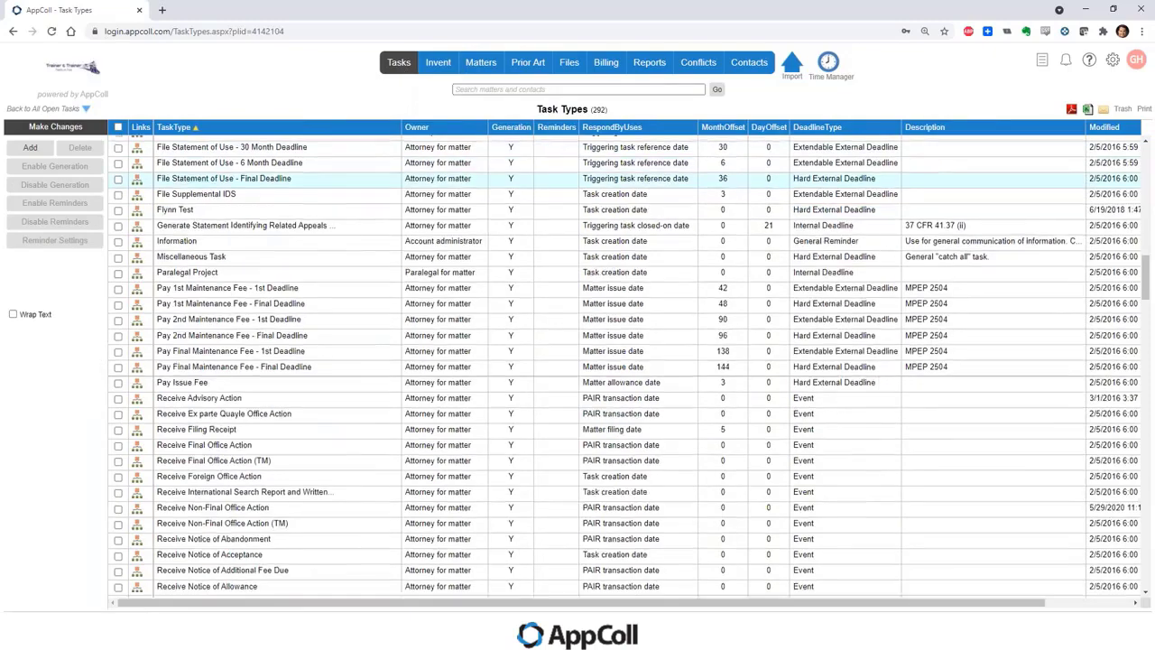
pyautogui.scroll(8, 623, 361)
pyautogui.scroll(8, 577, 538)
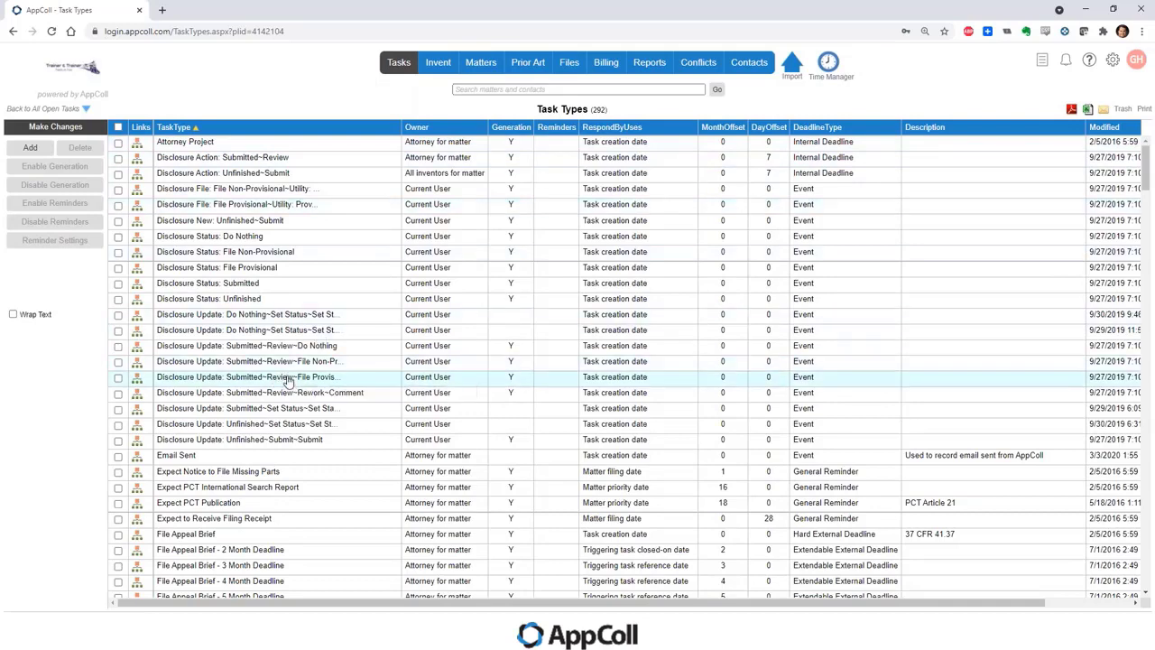
pyautogui.scroll(-8, 289, 380)
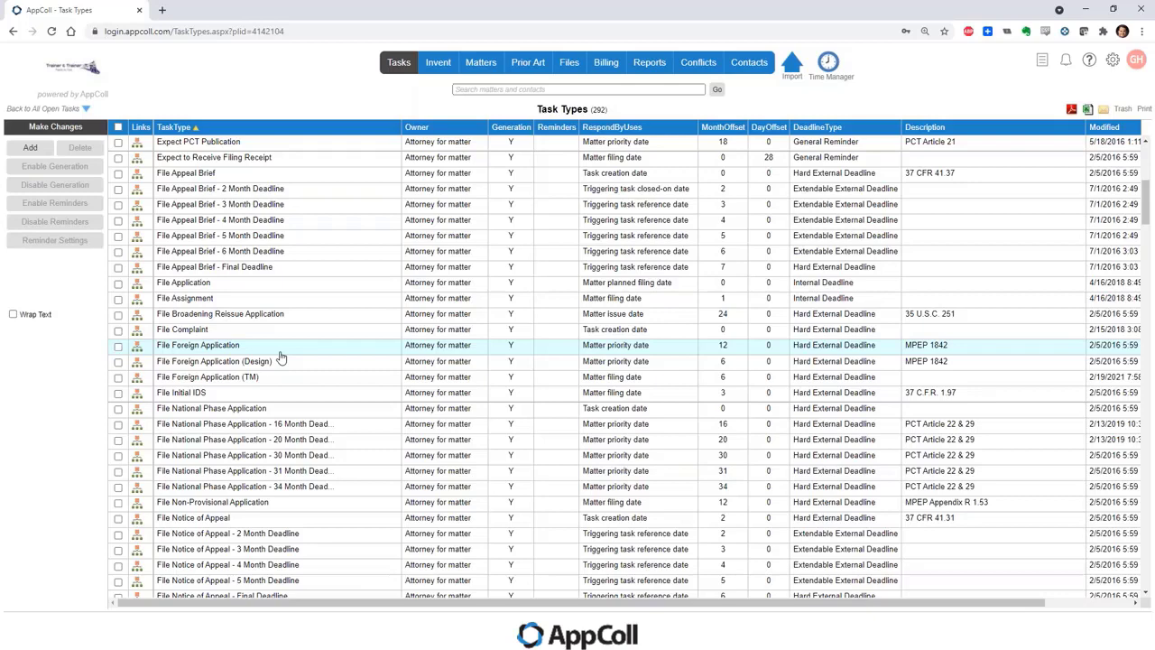
pyautogui.scroll(4, 280, 357)
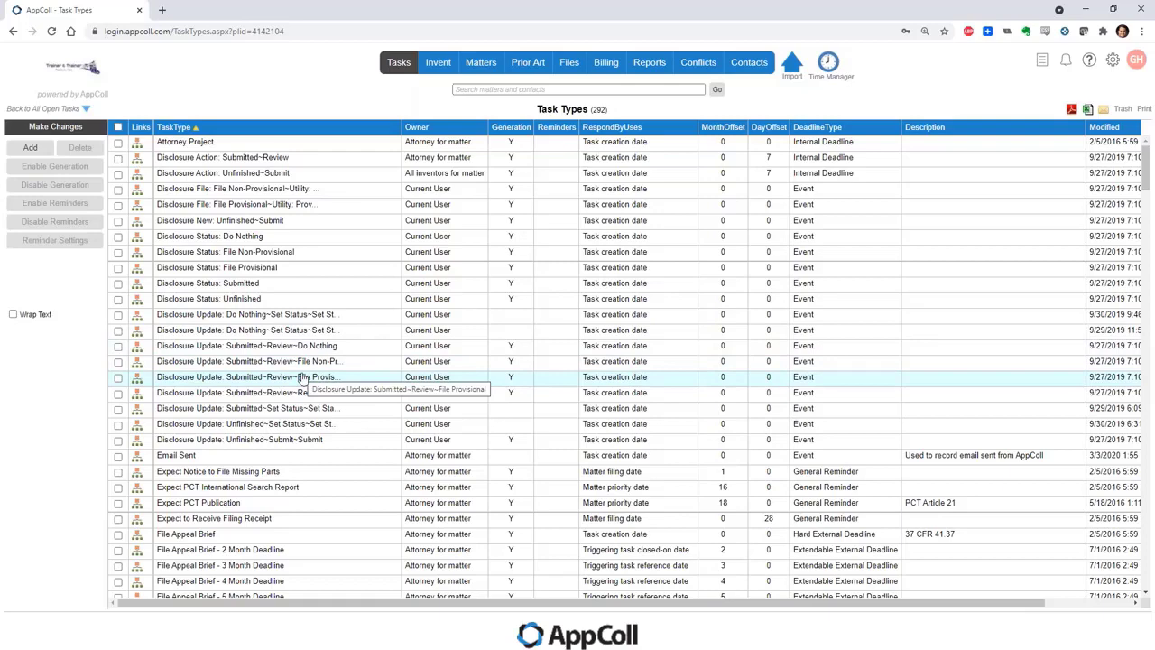
# Start a new task type and name it "Client Report Letter (NFOA)"
pyautogui.click(27, 148)
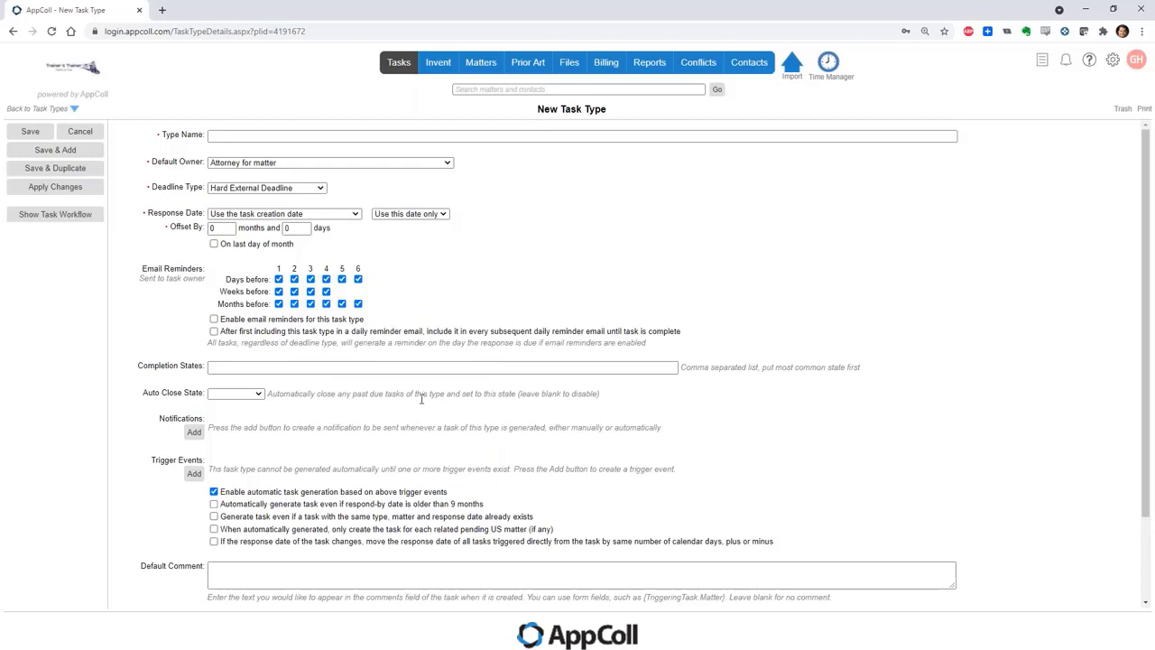
pyautogui.click(390, 137)
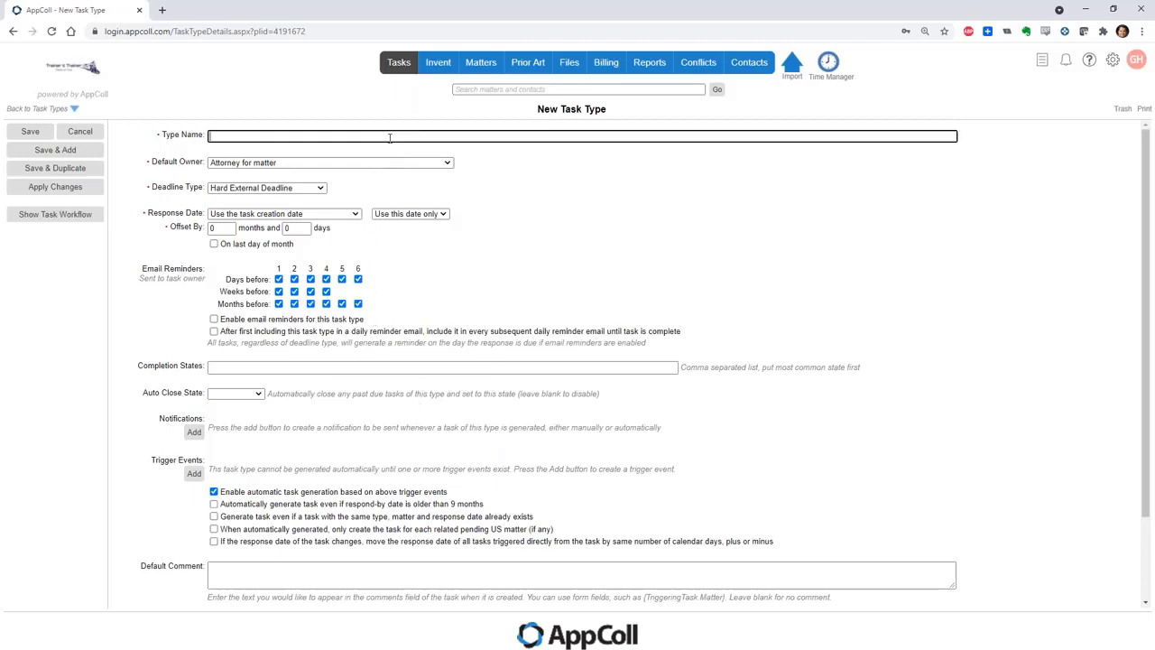
pyautogui.write('Client Repor')
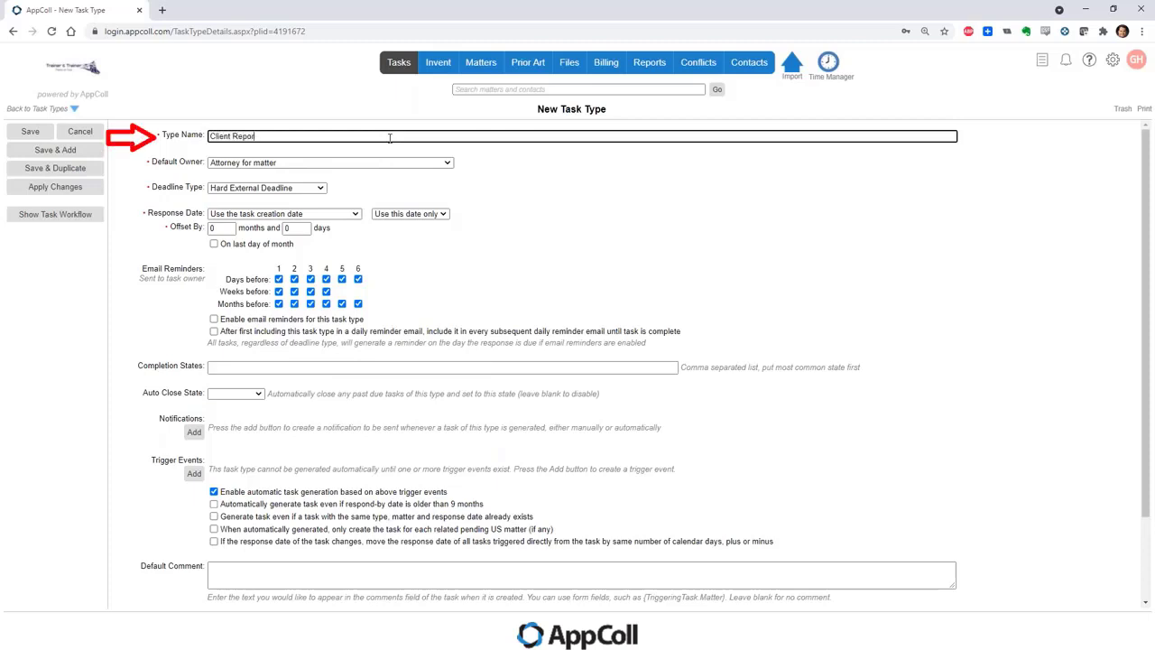
pyautogui.write('t Letter (NFOA)')
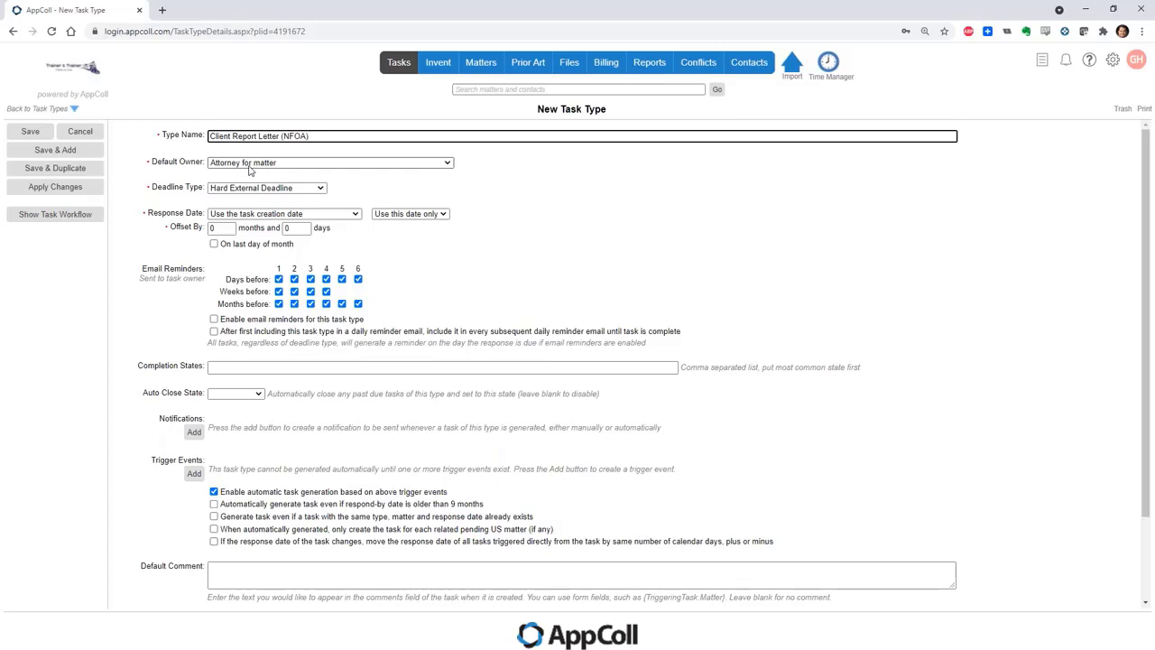
# Keep the default owner as Attorney for matter, set the deadline type to Internal Deadline, and save the task type
pyautogui.click(282, 166)
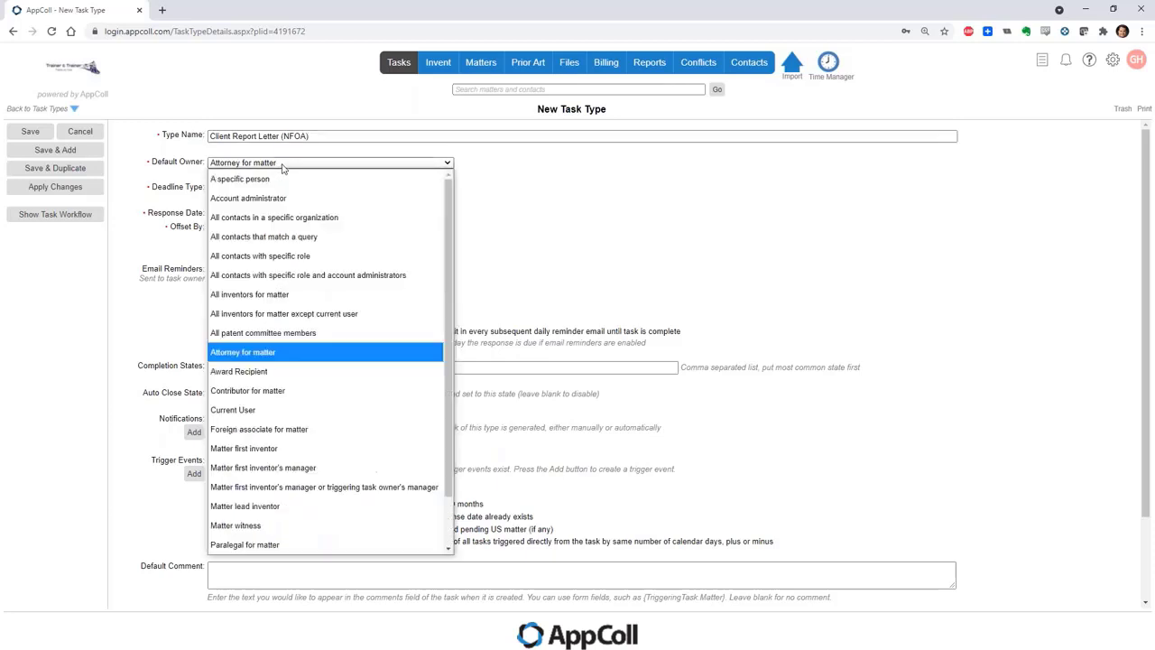
pyautogui.click(488, 207)
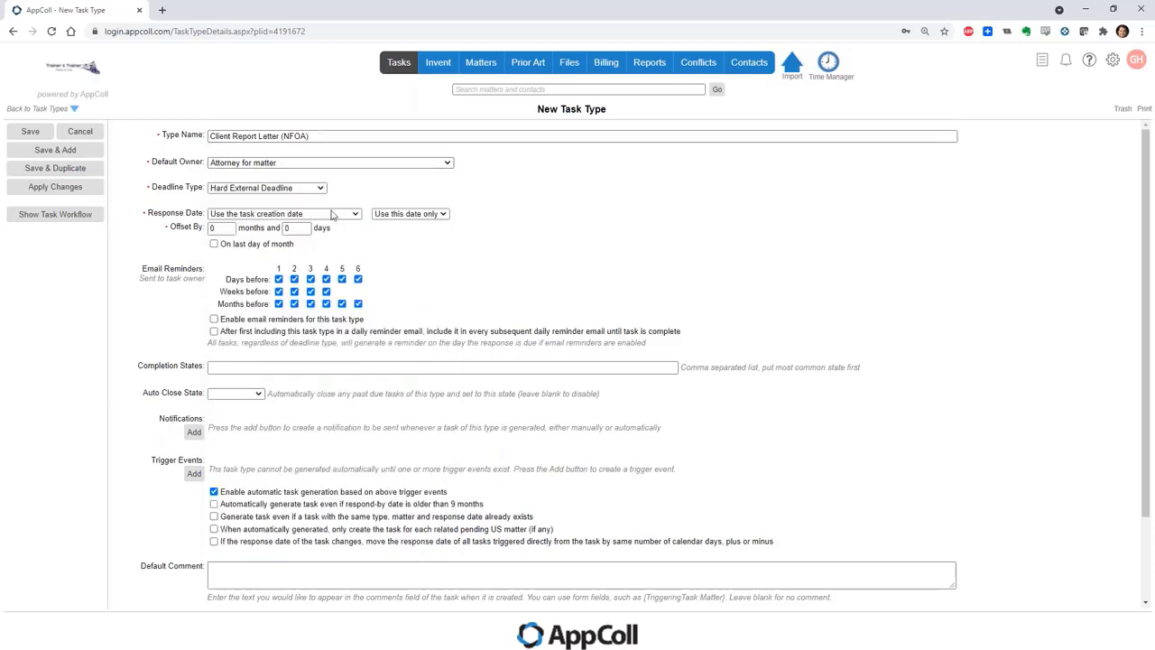
pyautogui.click(283, 190)
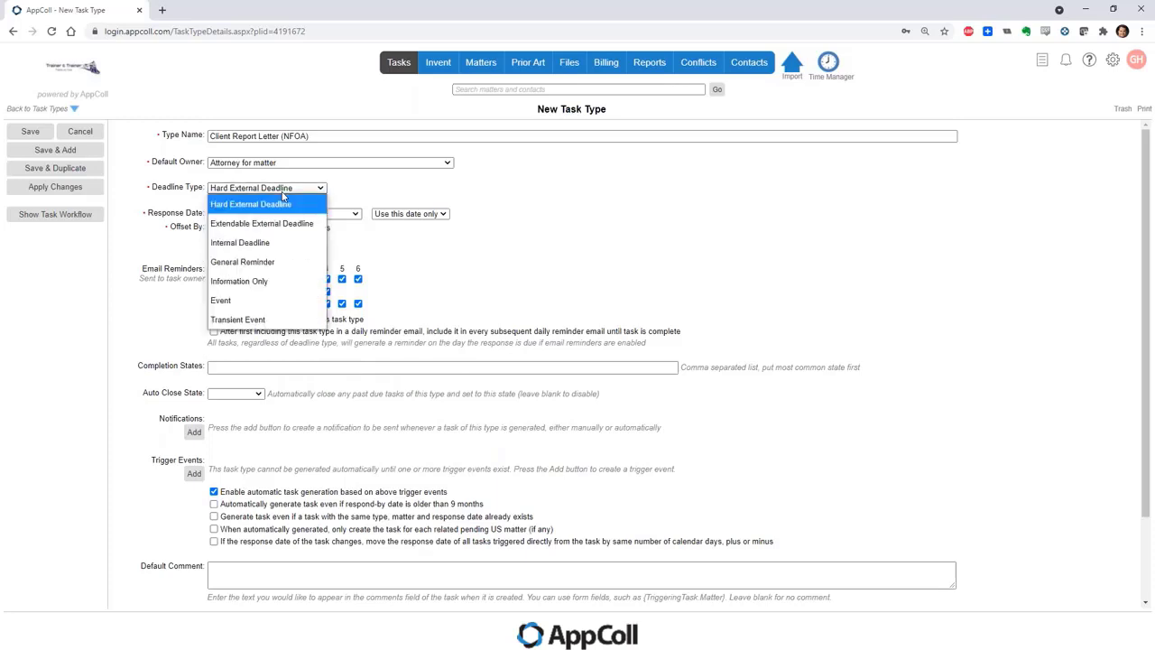
pyautogui.click(268, 244)
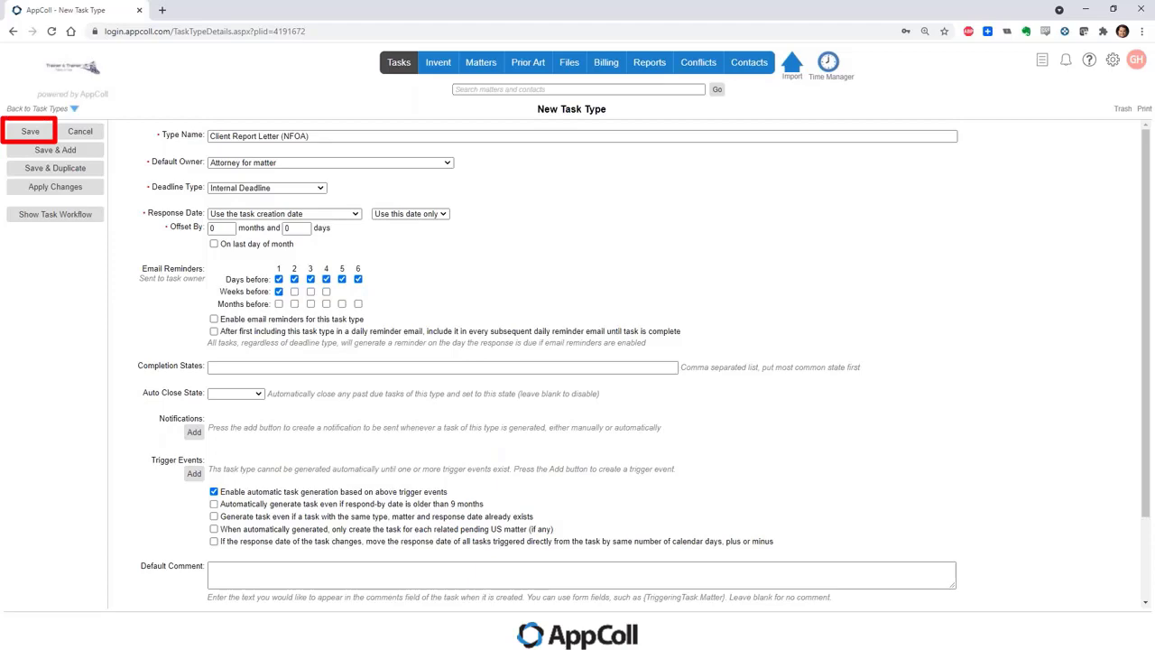
pyautogui.click(36, 134)
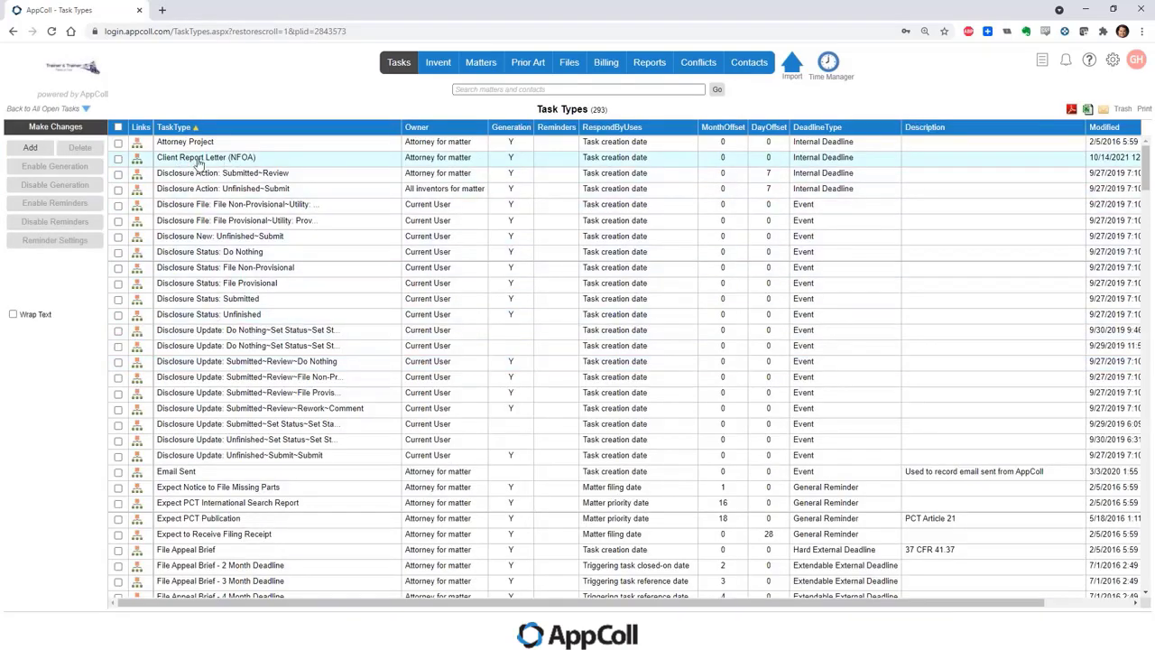
# Open the Matters list in a new browser tab and switch to it
pyautogui.click(240, 163)
pyautogui.rightClick(488, 68)
pyautogui.click(499, 78)
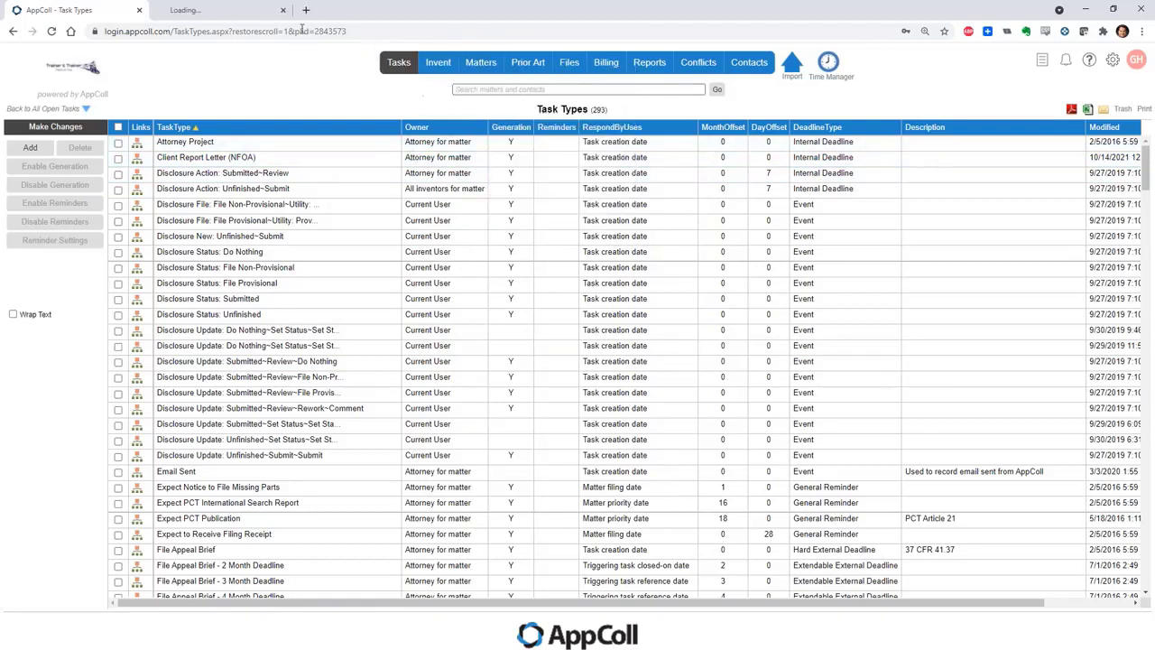
pyautogui.click(243, 12)
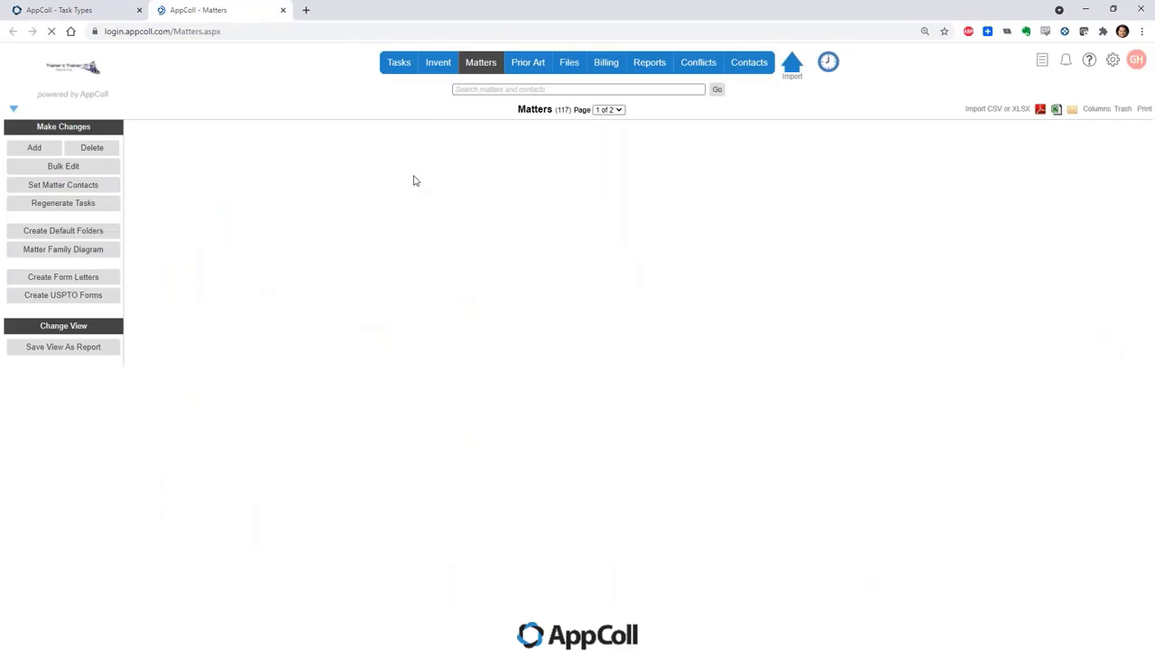
# Search for matter CL-00005 and open its details
pyautogui.click(505, 89)
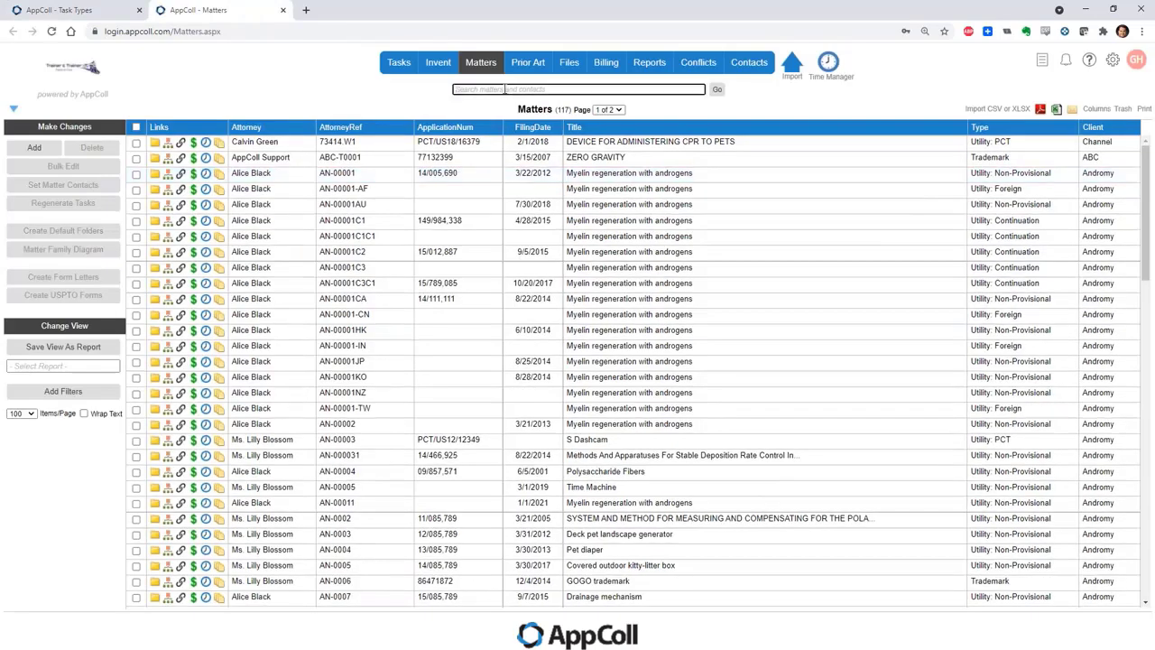
pyautogui.write('cl_000')
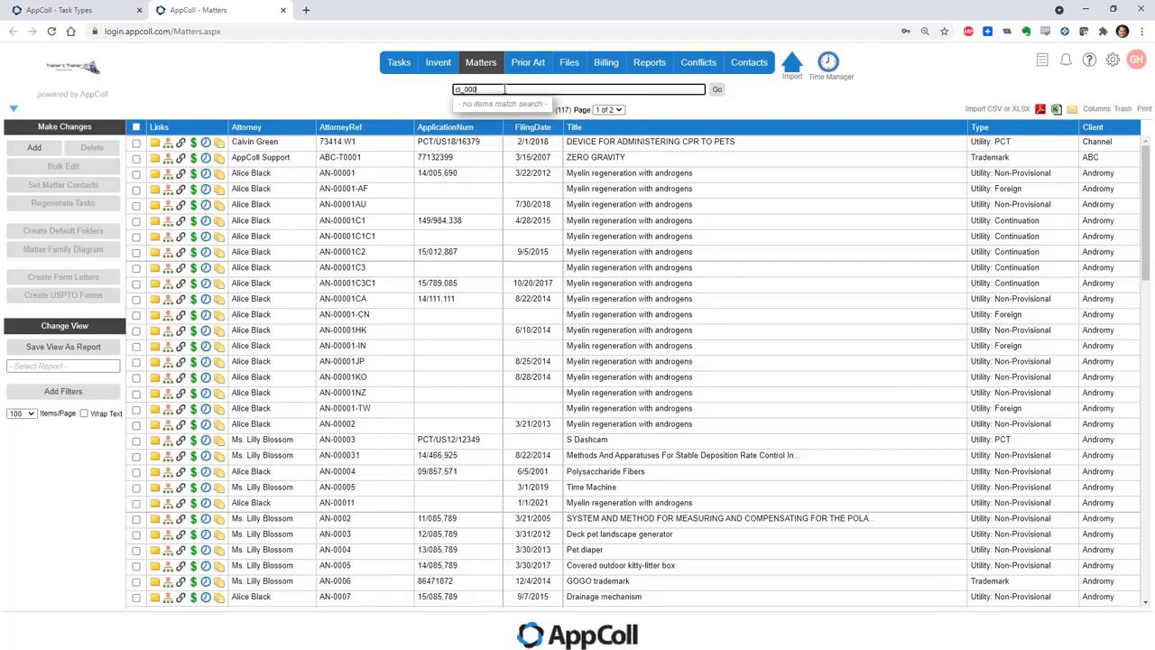
pyautogui.write('5')
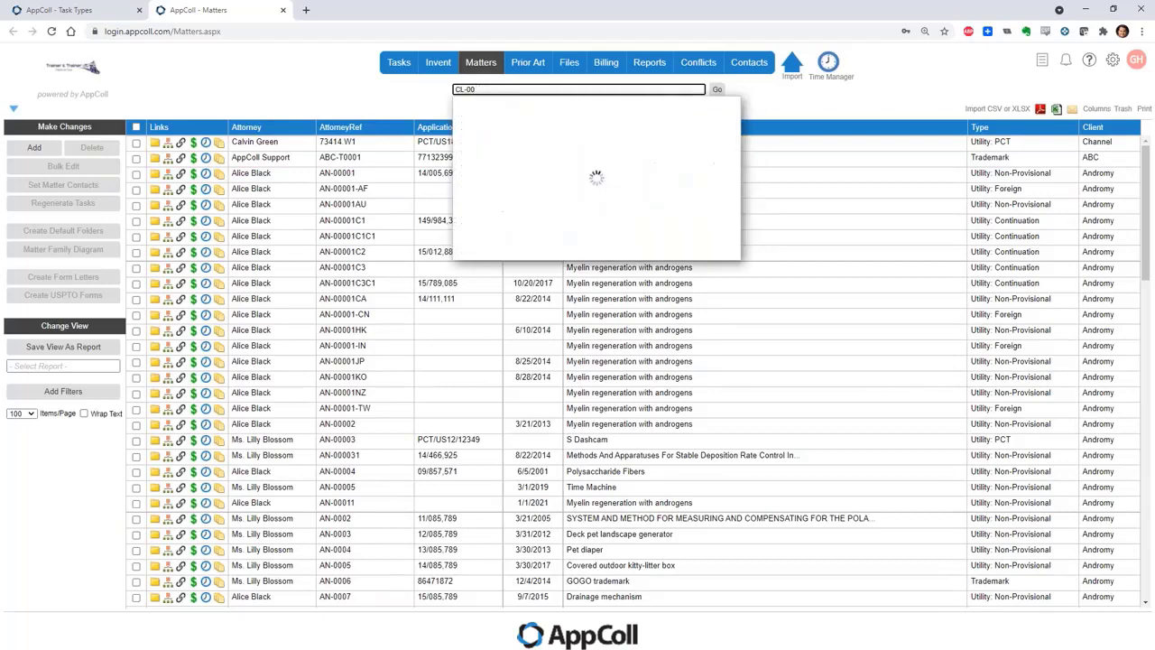
pyautogui.write('0')
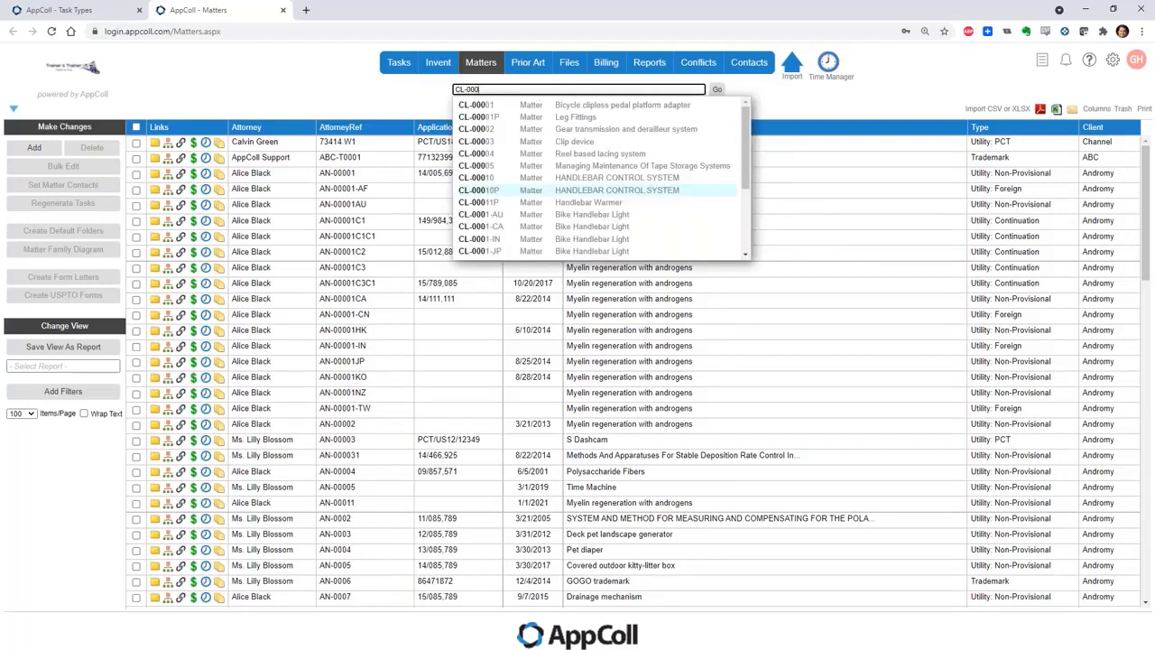
pyautogui.click(541, 165)
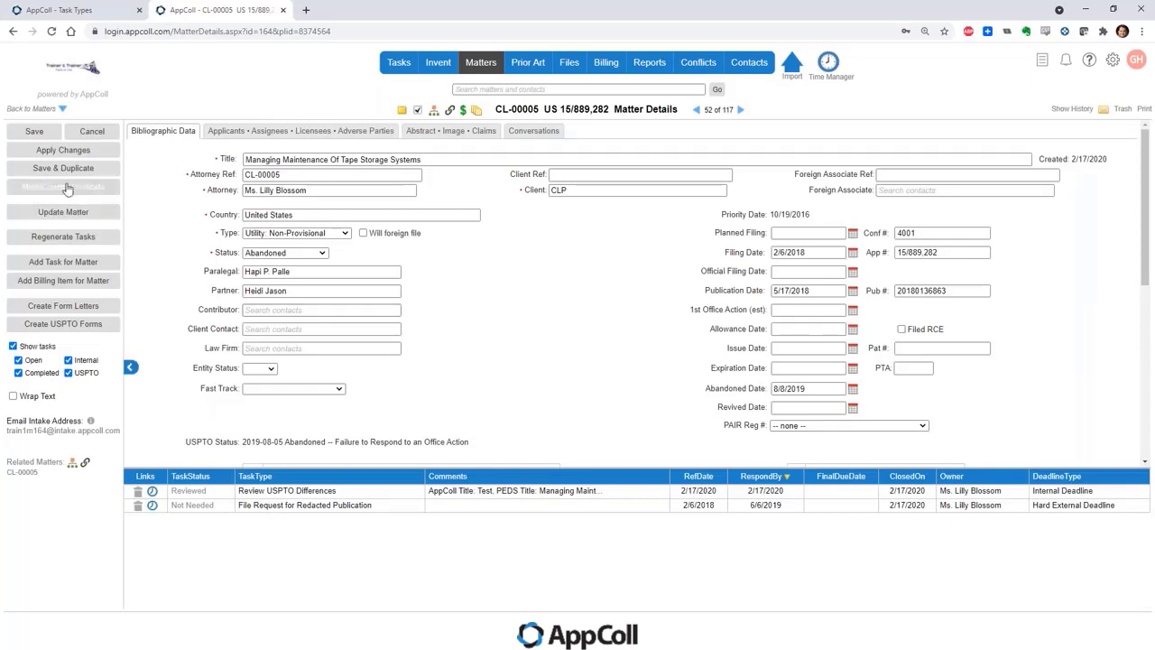
# Add a task of type Client Report Letter (NFOA) to matter CL-00005 and save it
pyautogui.click(60, 264)
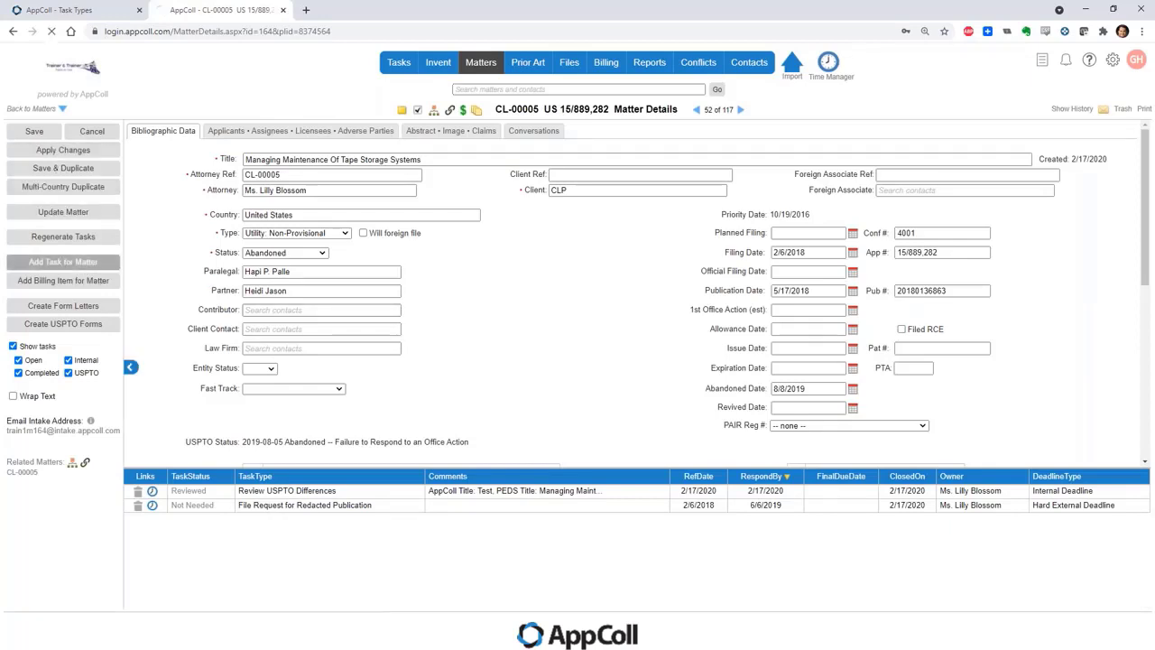
pyautogui.click(63, 261)
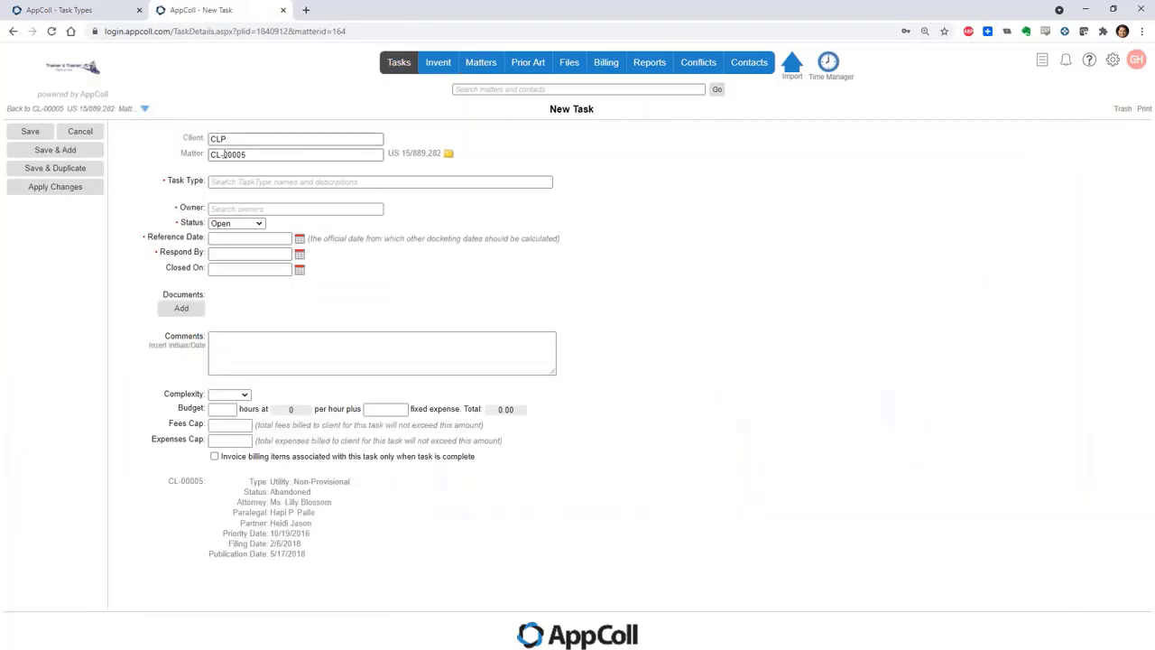
pyautogui.click(236, 183)
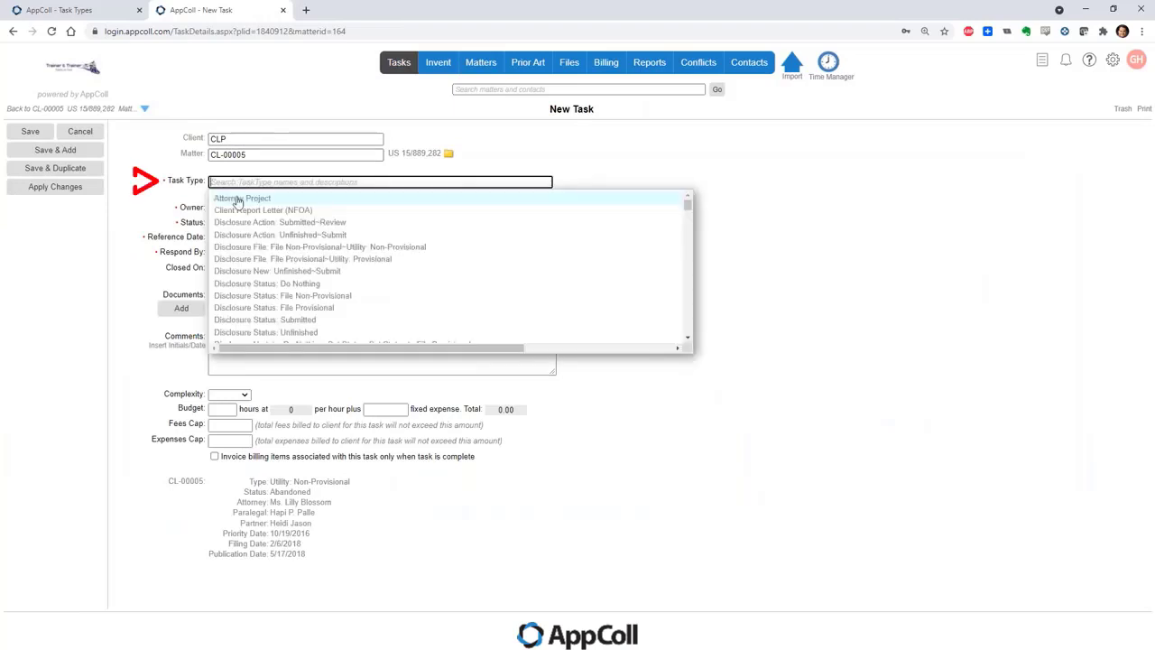
pyautogui.click(236, 210)
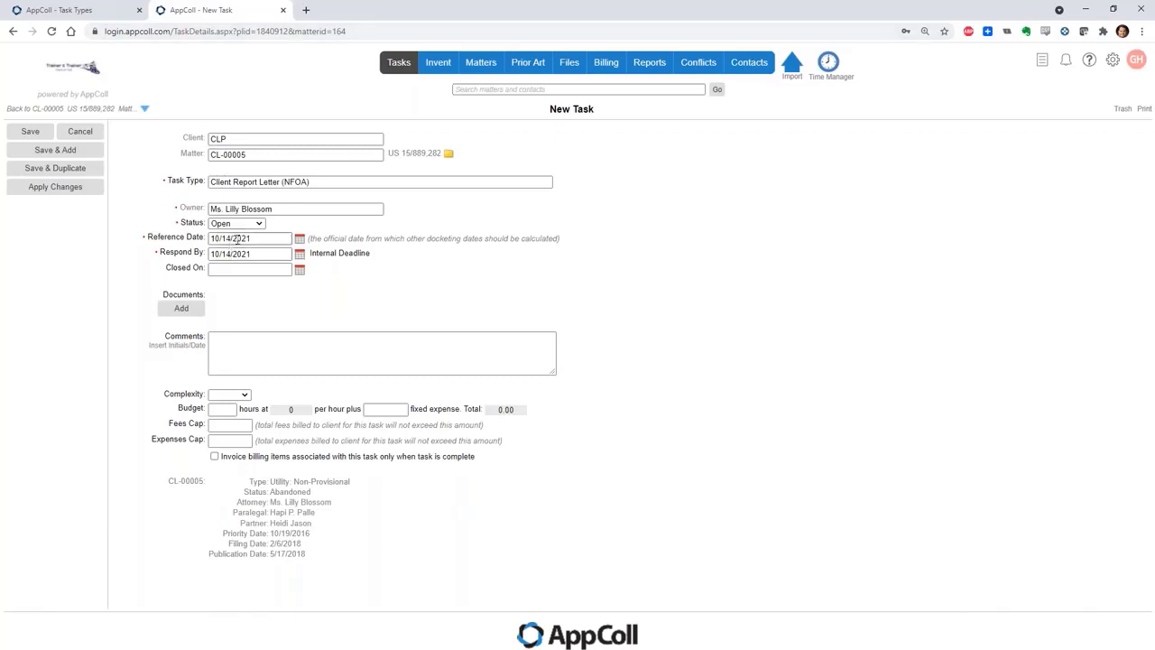
pyautogui.click(286, 208)
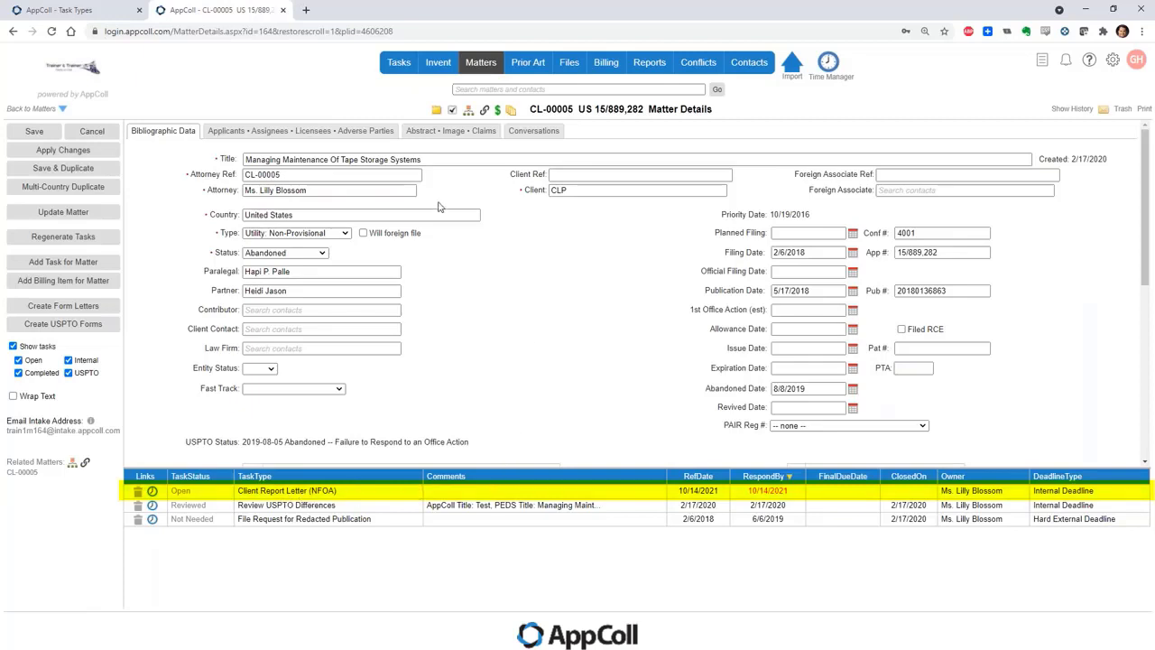
# Open the list of all open tasks in a new browser tab and switch to it
pyautogui.moveTo(399, 62)
pyautogui.rightClick(404, 84)
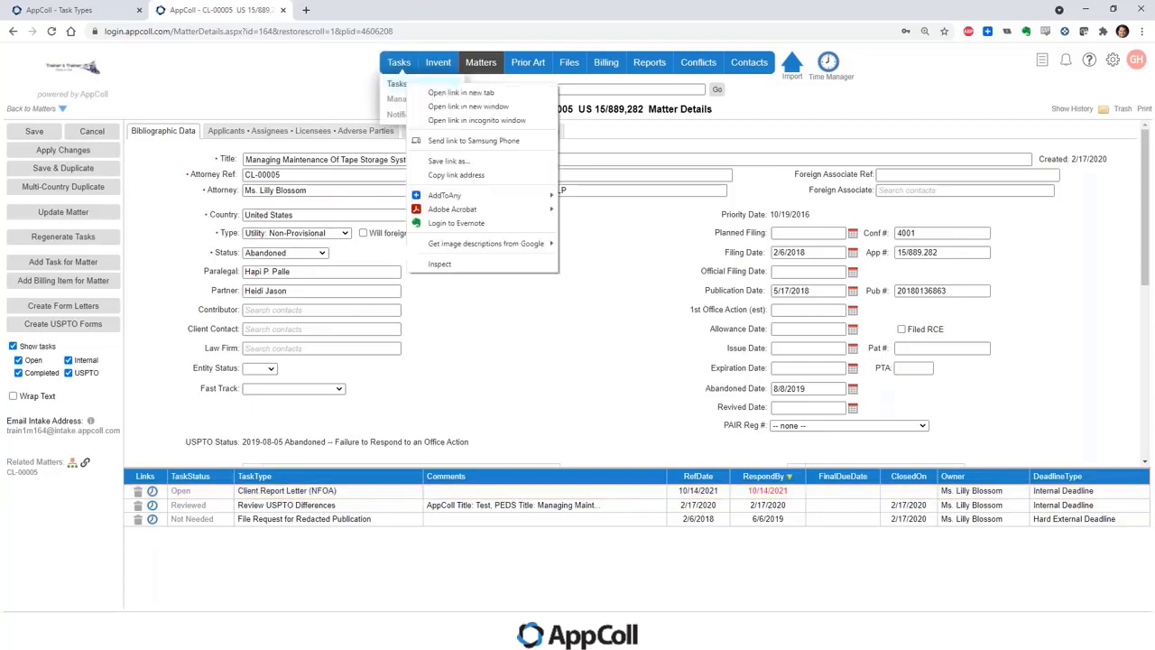
pyautogui.click(461, 92)
pyautogui.click(370, 14)
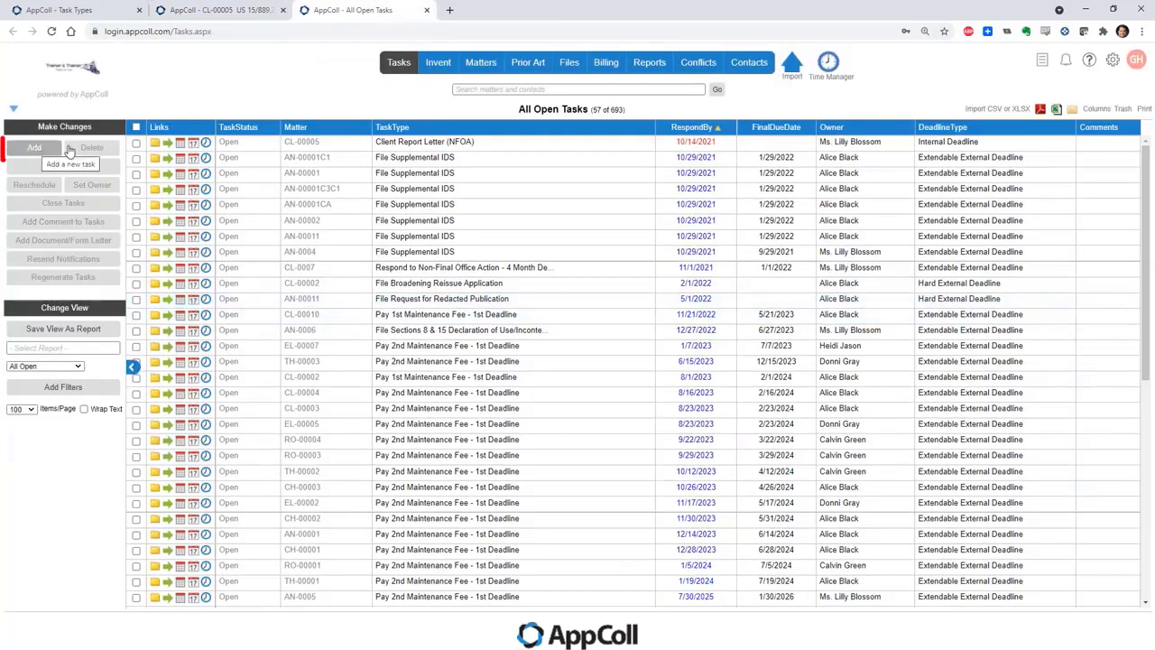
pyautogui.click(32, 149)
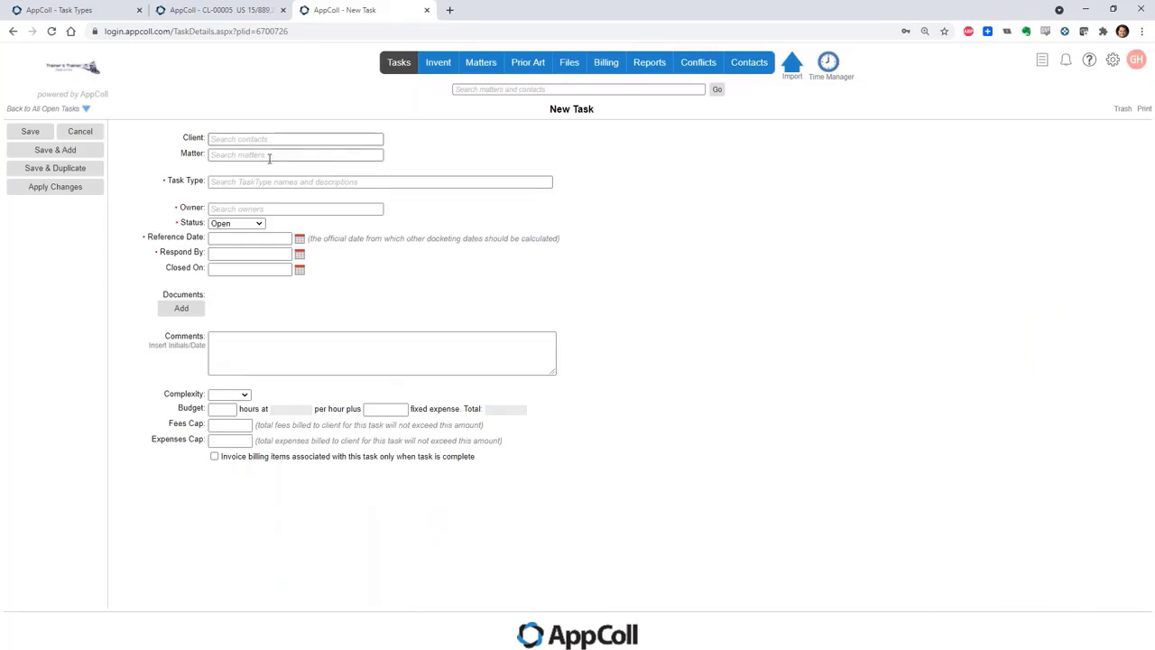
pyautogui.click(267, 182)
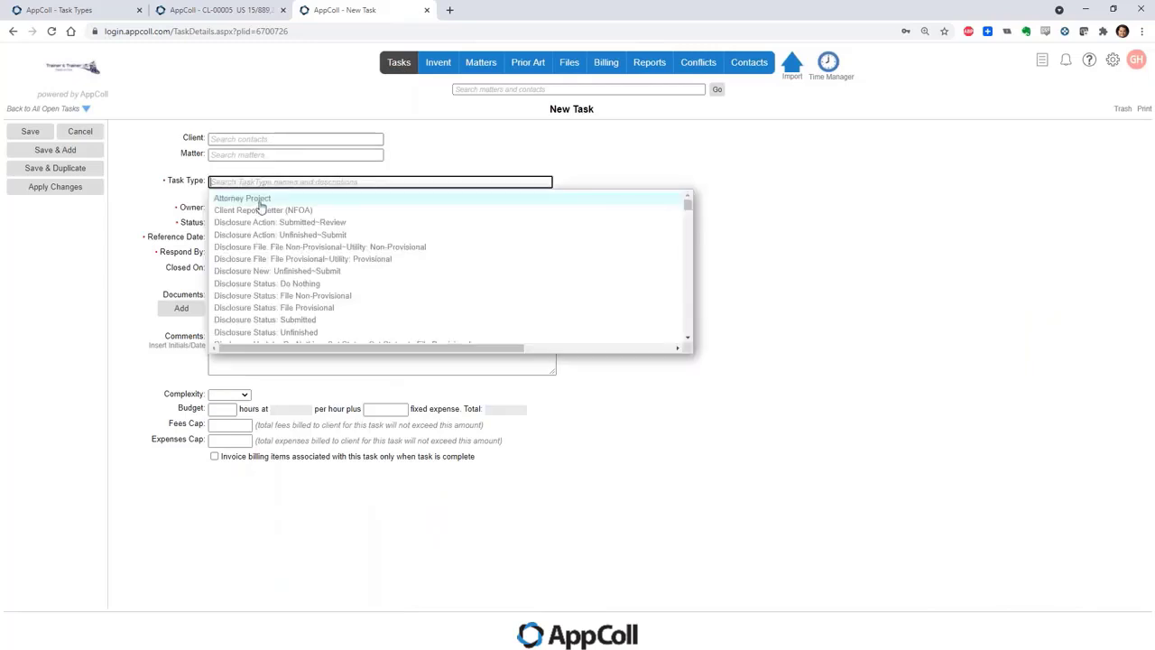
pyautogui.click(262, 209)
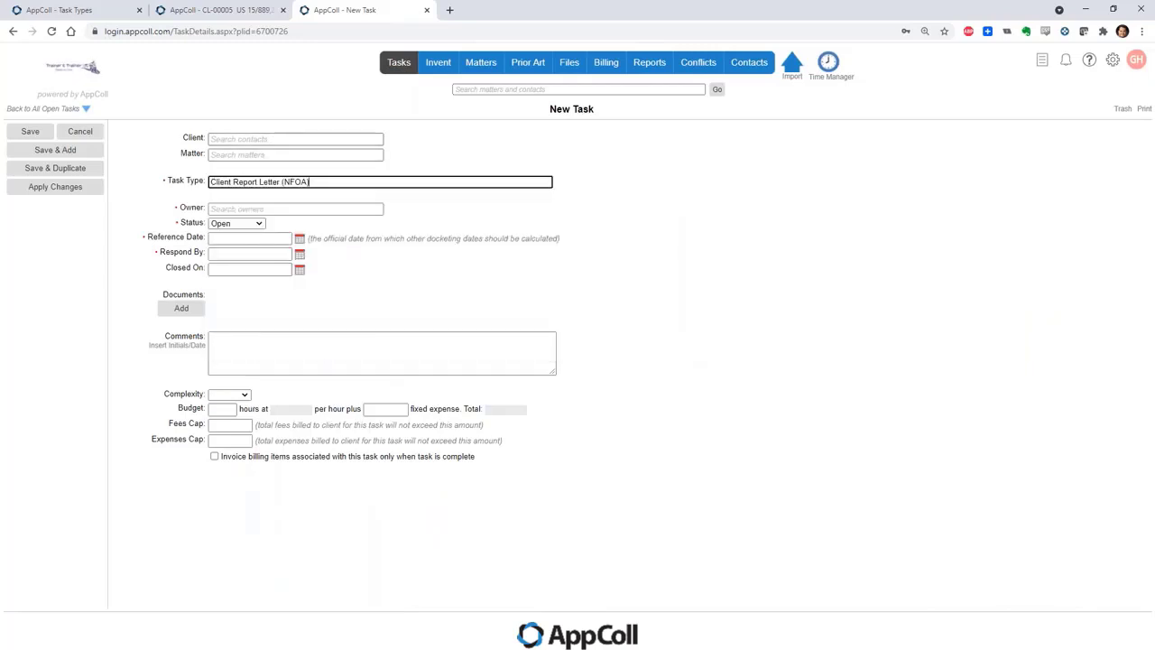
pyautogui.click(80, 132)
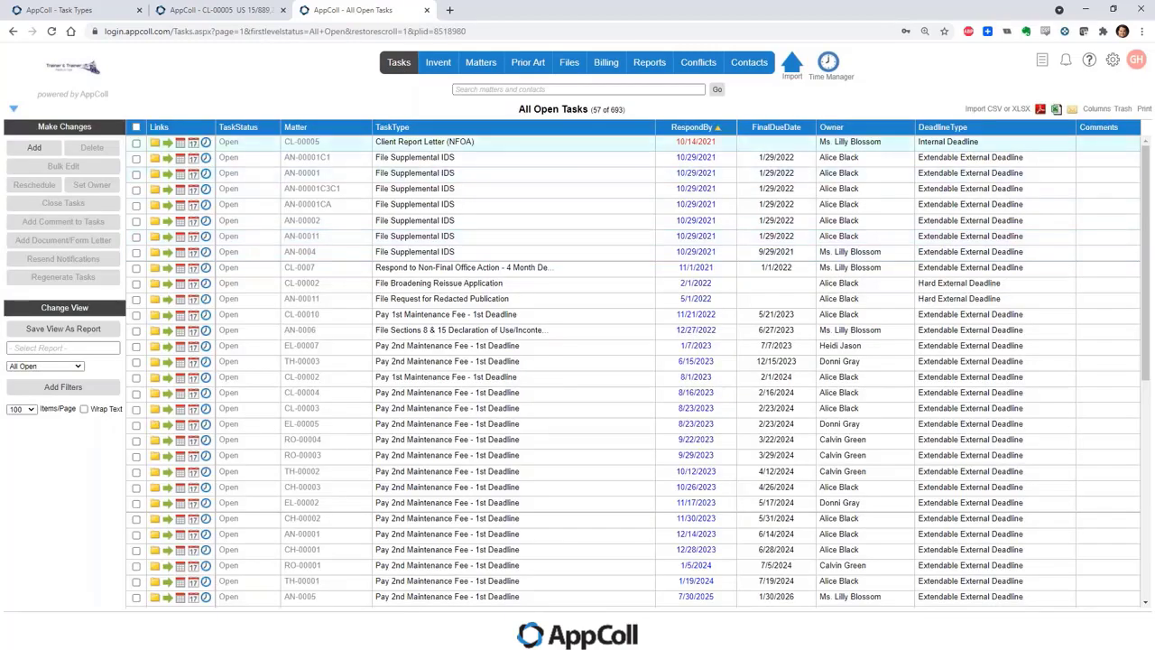
# Return to the matter CL-00005 details and delete its open Client Report Letter (NFOA) task, confirming the deletion
pyautogui.click(104, 13)
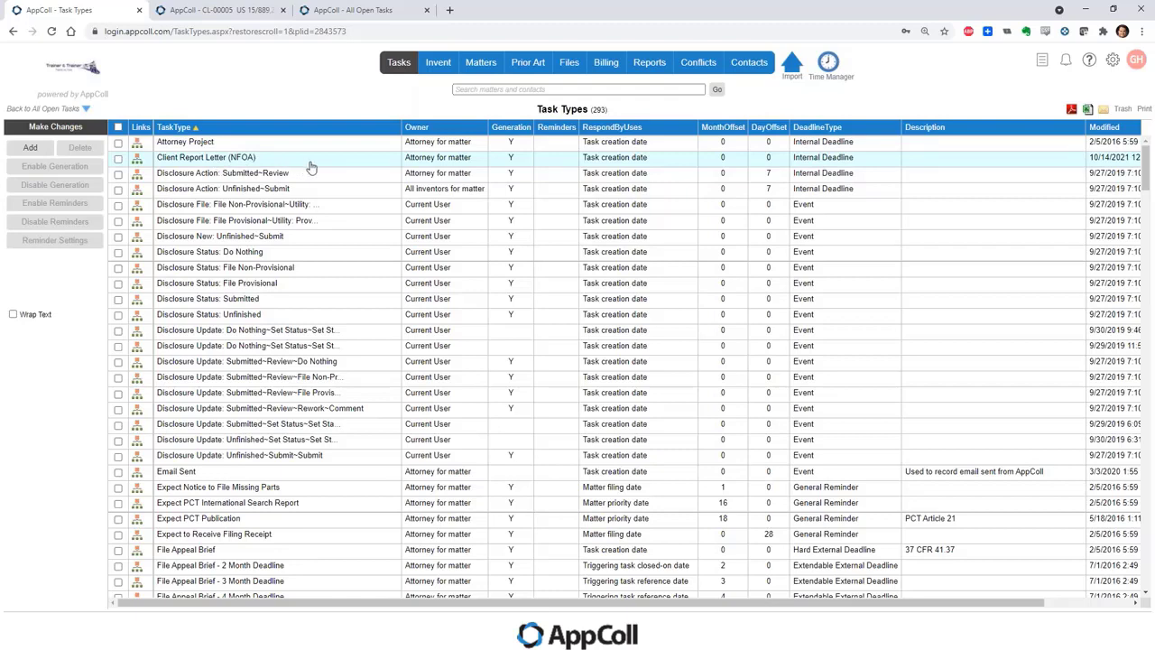
pyautogui.click(247, 11)
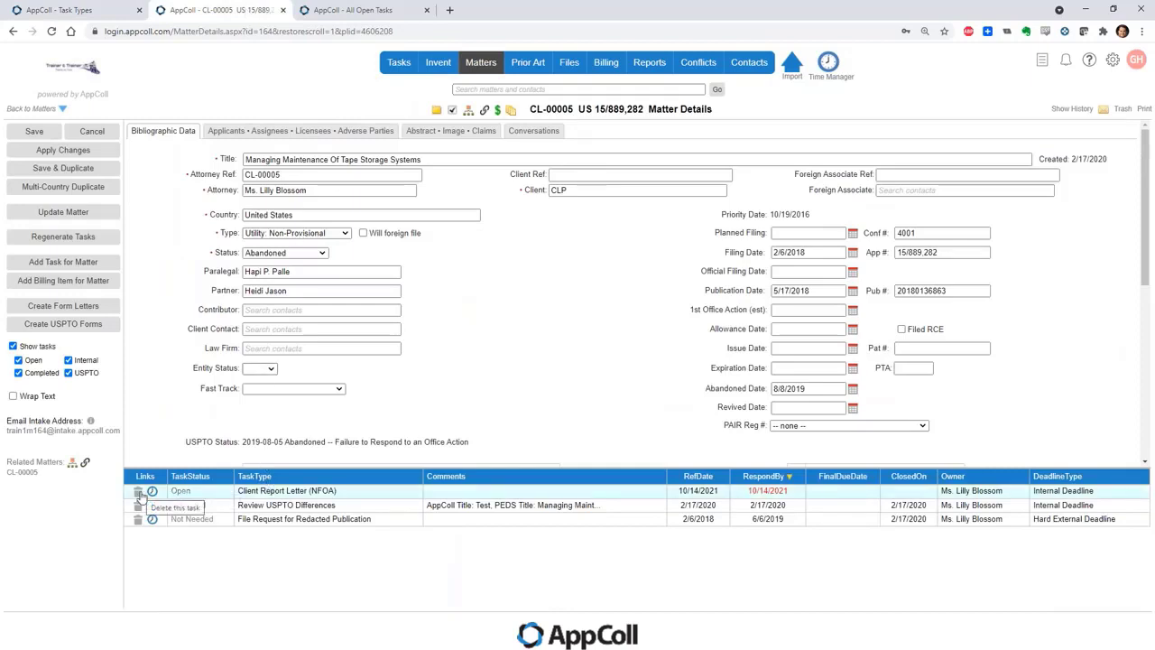
pyautogui.click(139, 495)
pyautogui.click(633, 101)
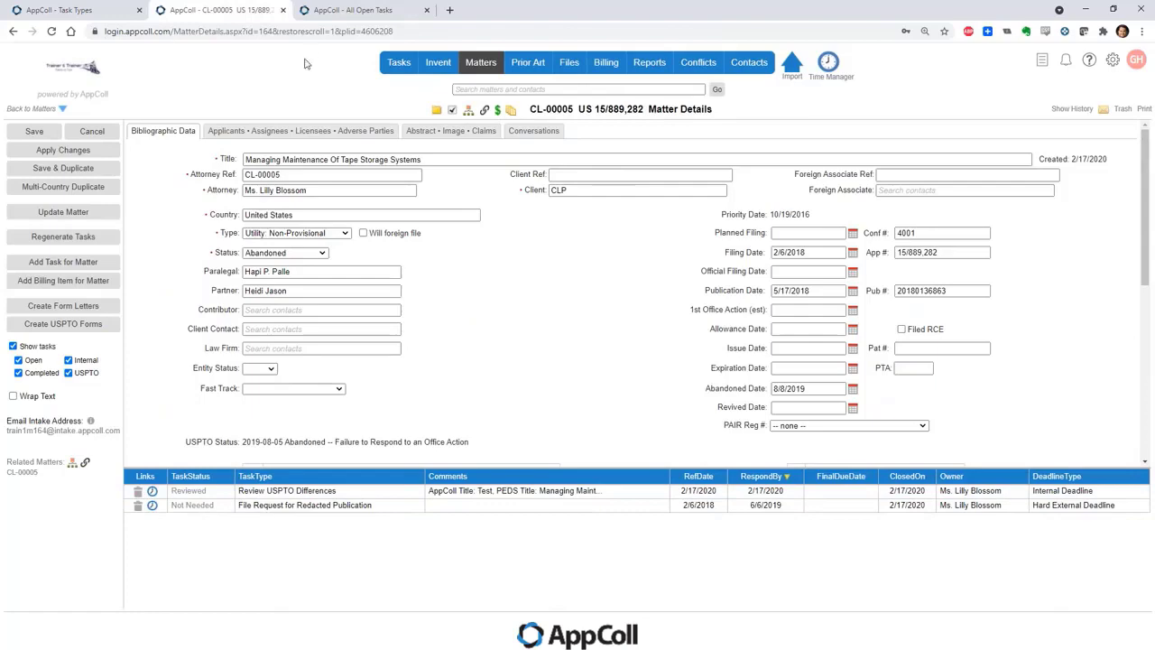
# Open the Client Report Letter (NFOA) task type from the task types list and change its type name to Client Reporting Letter (NFOA)
pyautogui.click(104, 11)
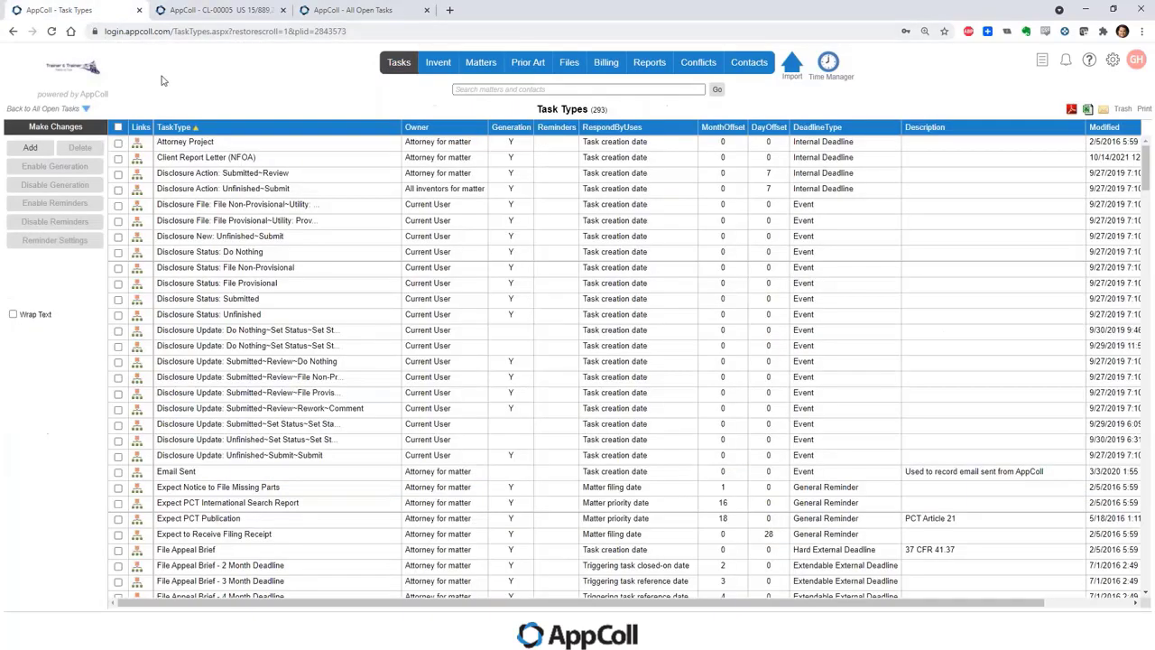
pyautogui.click(202, 159)
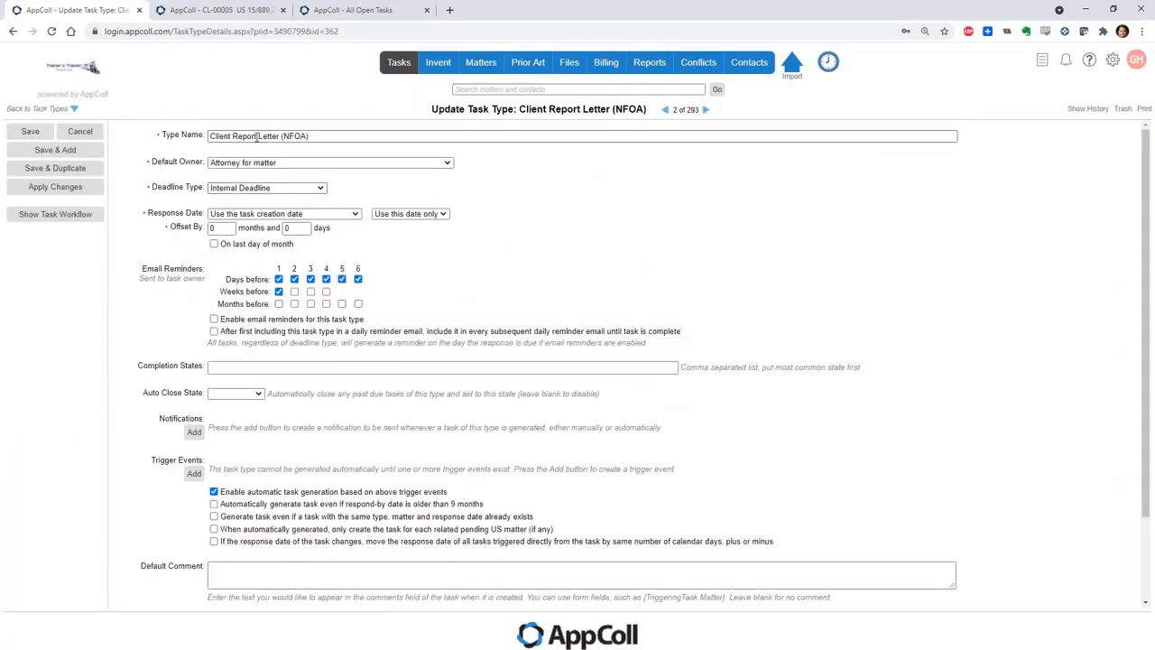
pyautogui.click(257, 136)
pyautogui.write('ing')
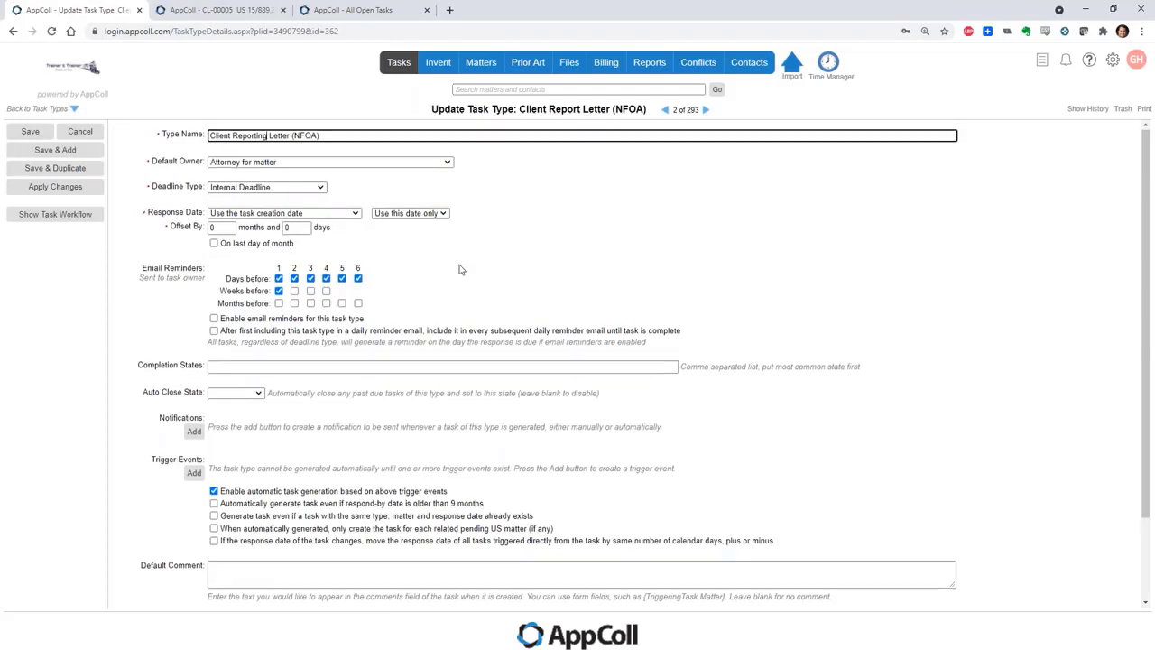
# Start adding a trigger event to the task type and look through the available event types
pyautogui.scroll(-1, 451, 270)
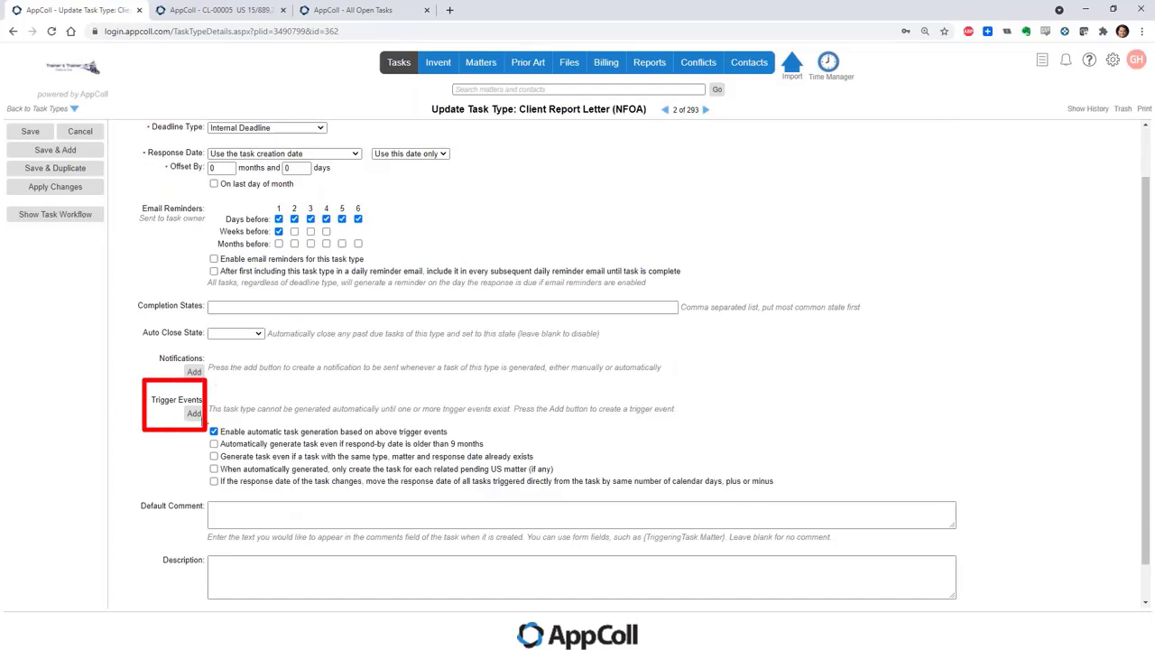
pyautogui.click(194, 413)
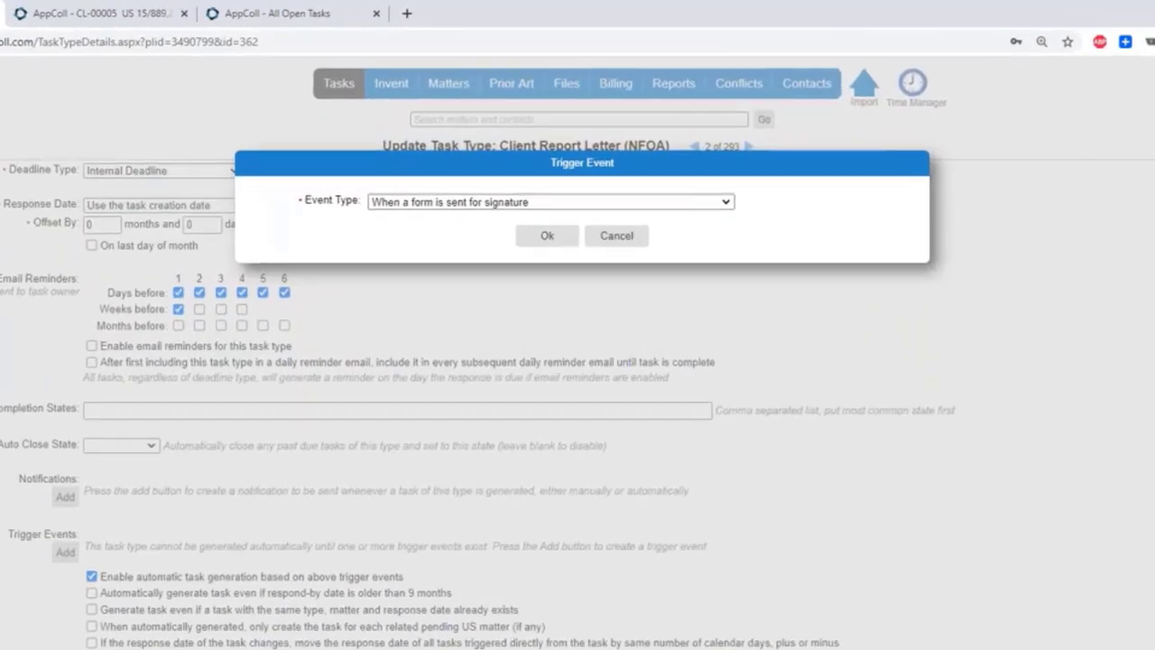
pyautogui.click(459, 202)
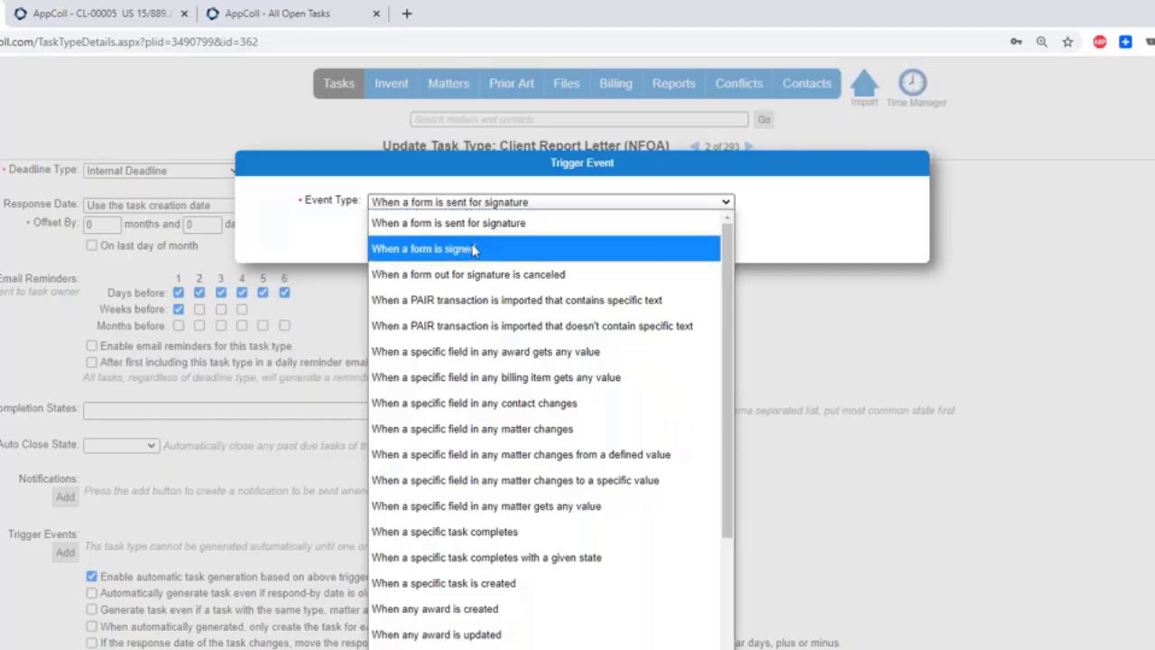
pyautogui.scroll(-1, 542, 365)
pyautogui.scroll(-3, 541, 365)
pyautogui.scroll(3, 541, 365)
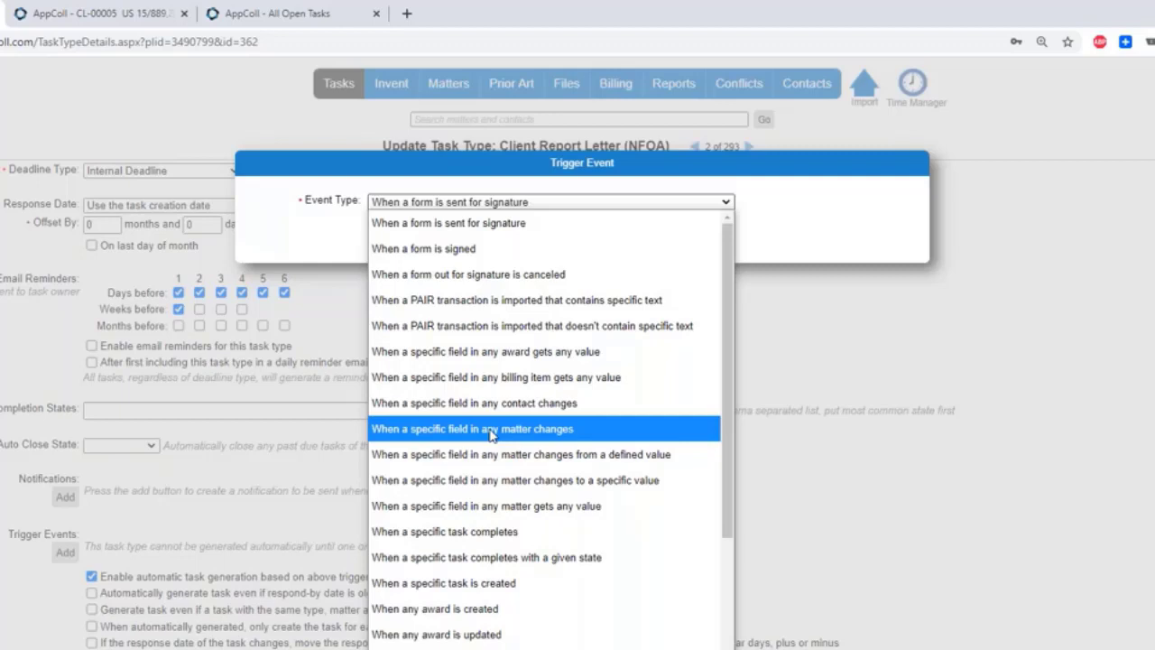
# Try the event type "When a specific field in any matter changes" with FilingDate as the field
pyautogui.click(490, 430)
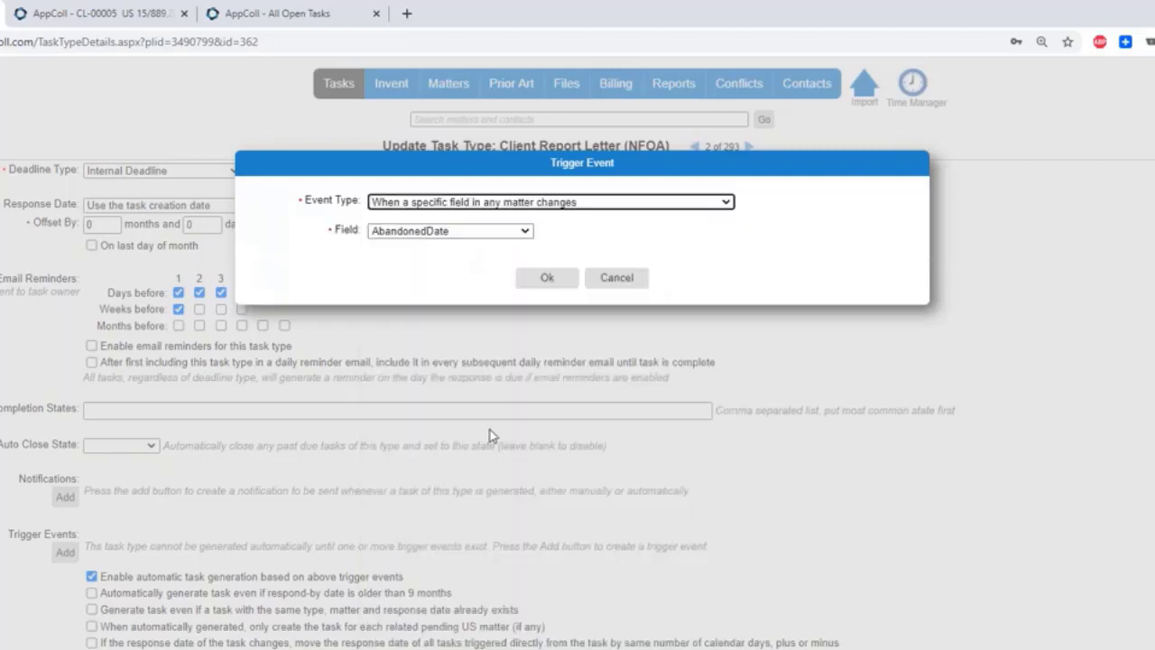
pyautogui.click(582, 204)
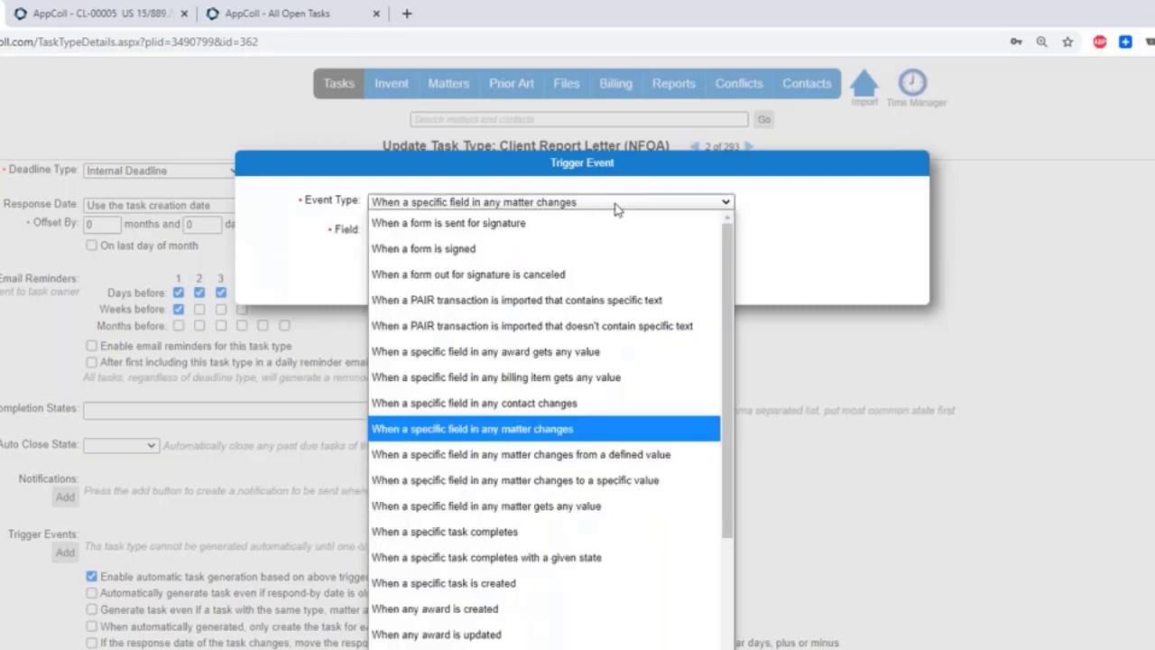
pyautogui.click(615, 204)
pyautogui.click(466, 233)
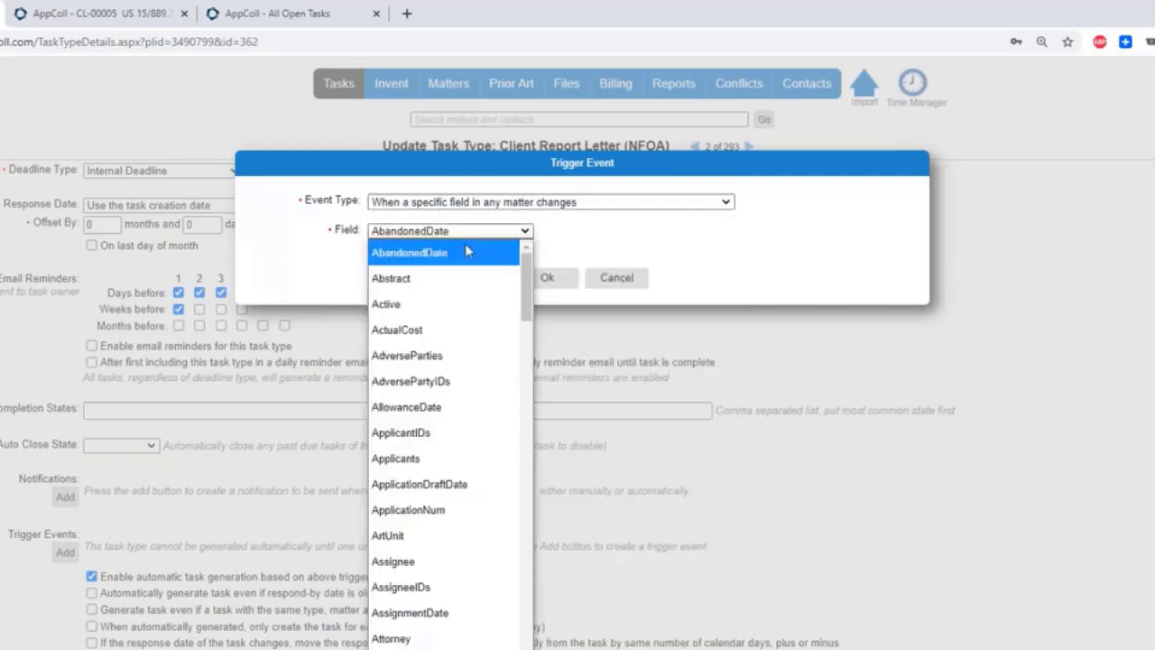
pyautogui.scroll(-1, 440, 528)
pyautogui.scroll(-12, 440, 528)
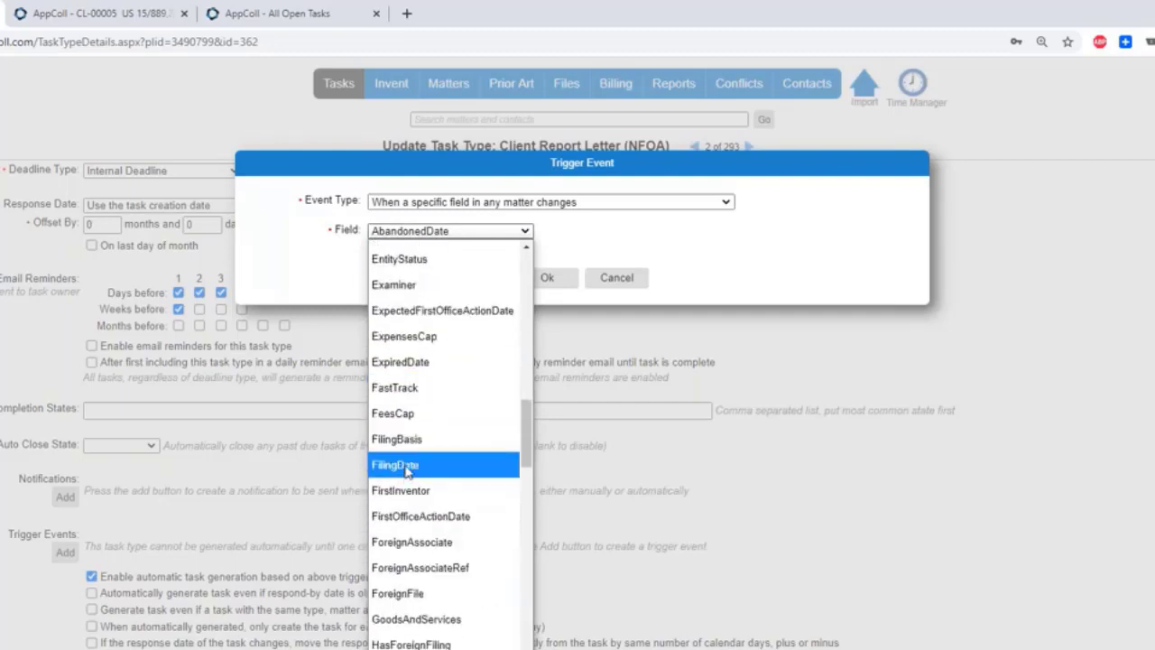
pyautogui.click(406, 464)
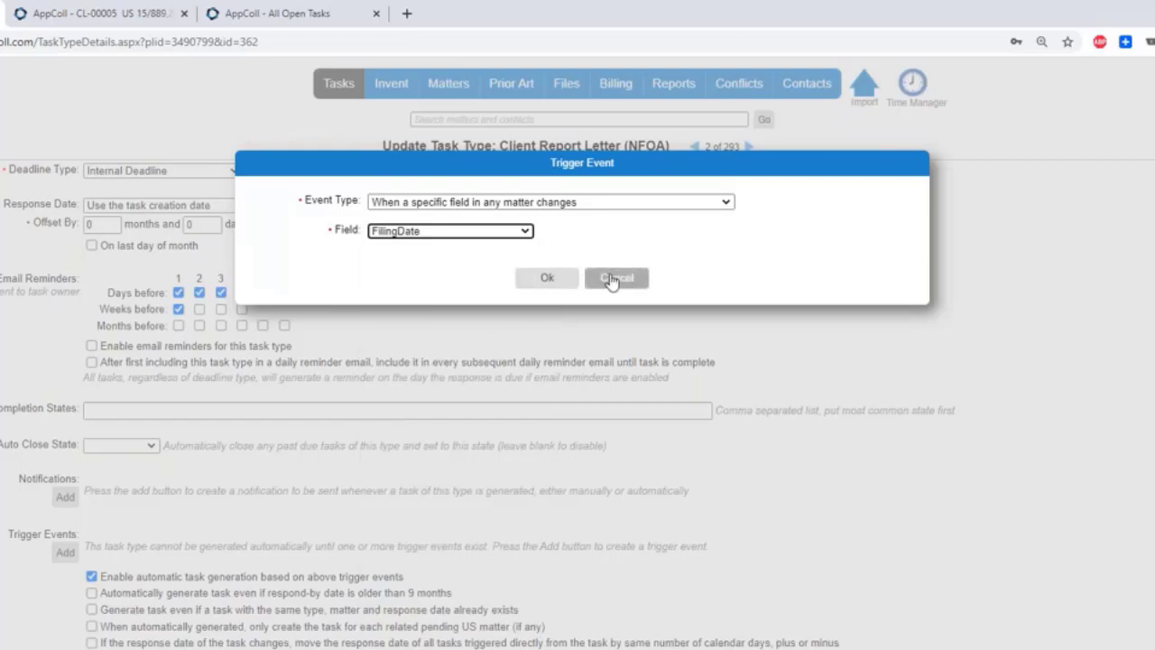
# Add a completion trigger for Respond to Non-Final Office Action - 3 Month Deadline, and change its event type to "When a specific task is created"
pyautogui.click(505, 202)
pyautogui.click(476, 533)
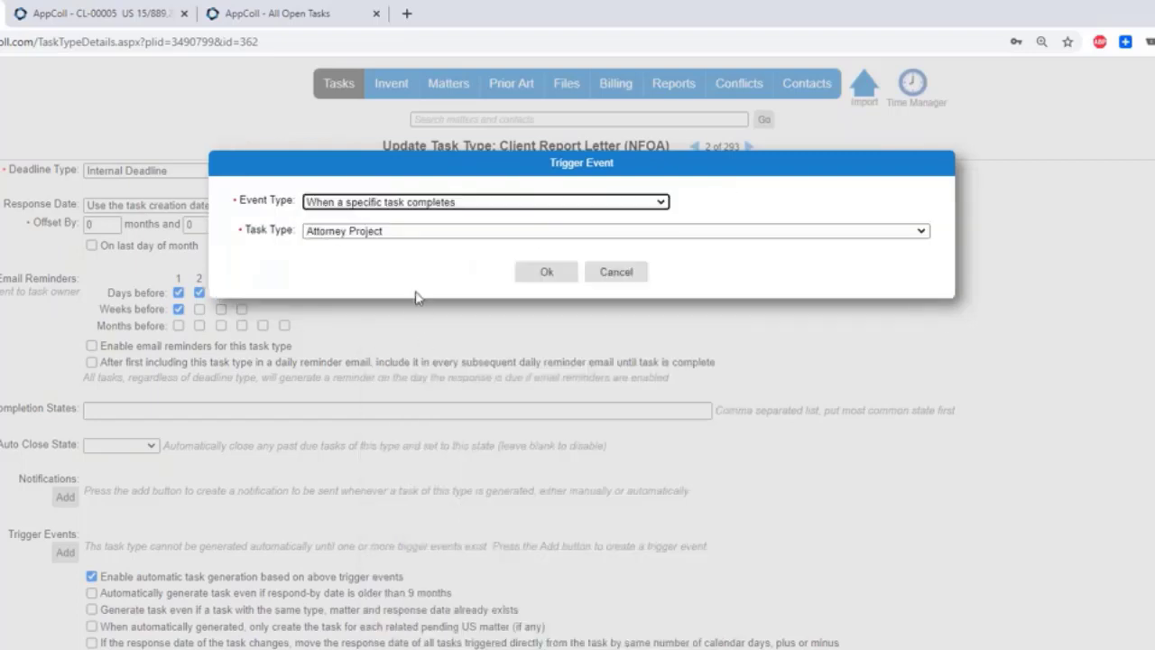
pyautogui.click(409, 233)
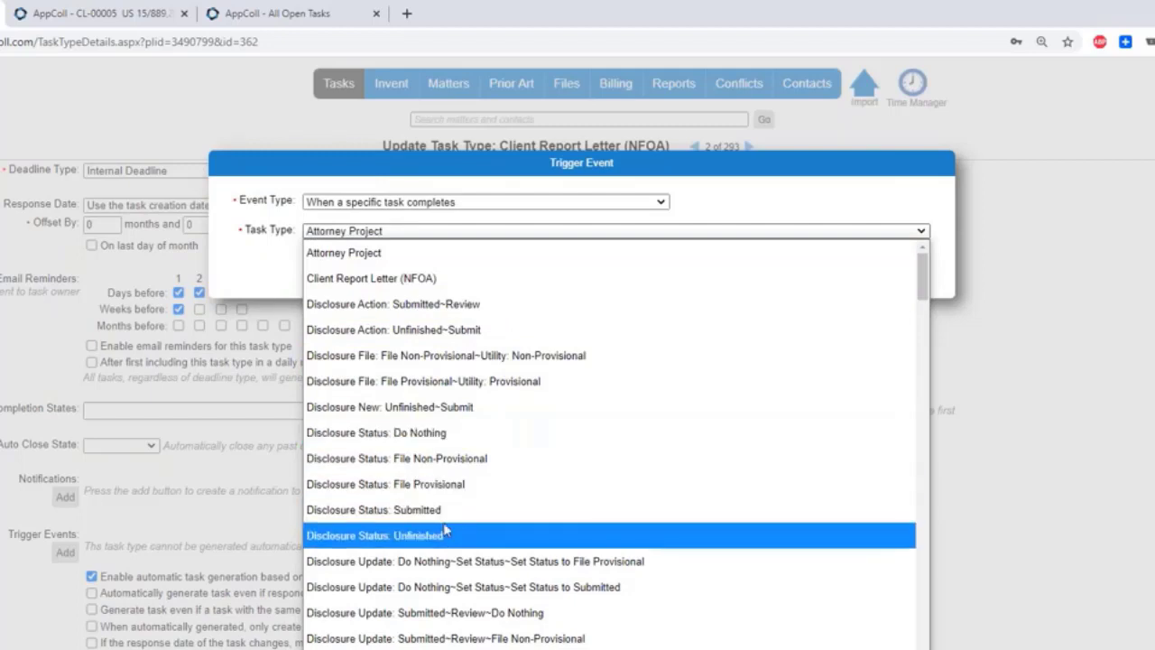
pyautogui.scroll(-20, 445, 533)
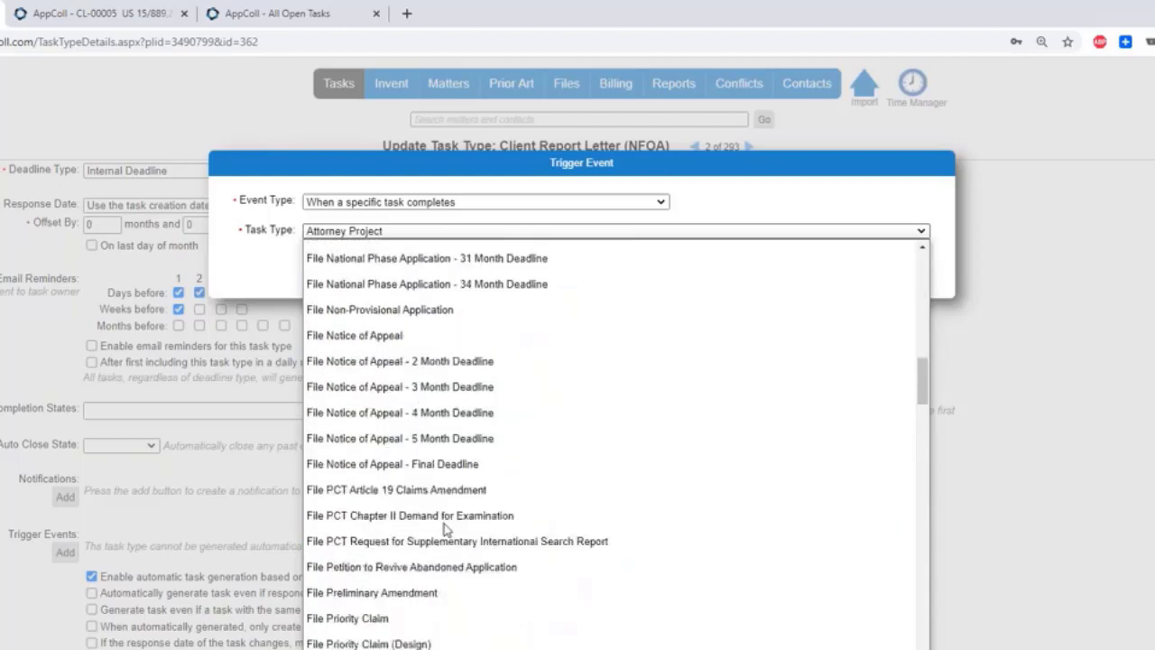
pyautogui.click(400, 253)
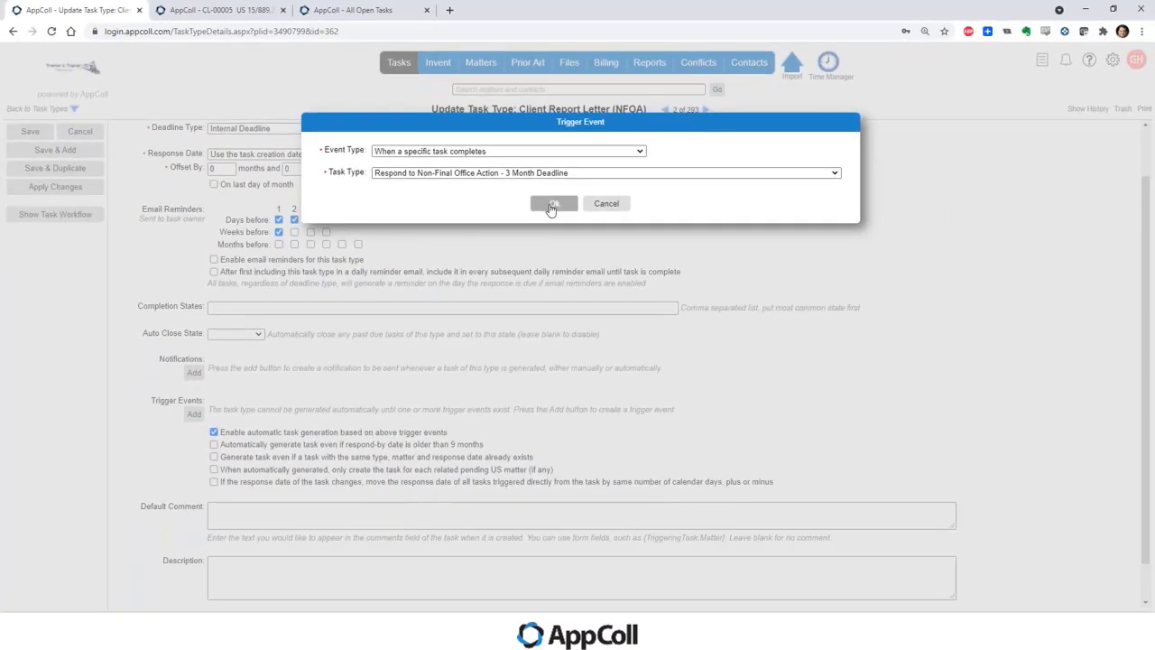
pyautogui.click(551, 205)
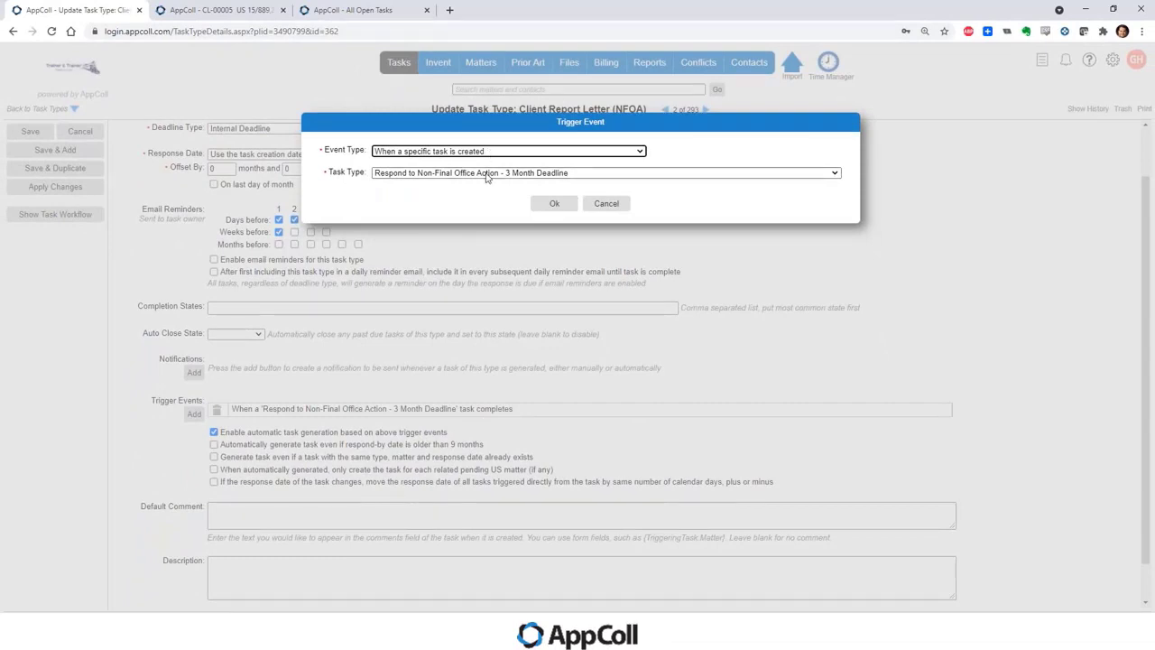
pyautogui.click(554, 207)
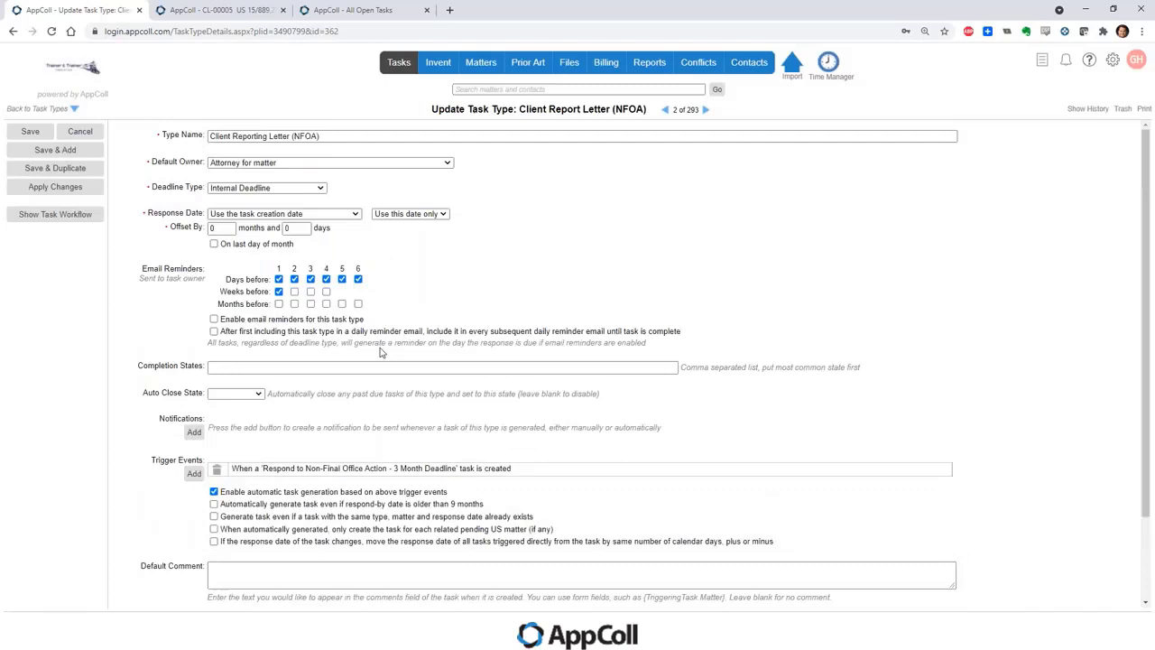
# Set the task type's response date to "Use the triggering task respond-by date"
pyautogui.scroll(-2, 381, 352)
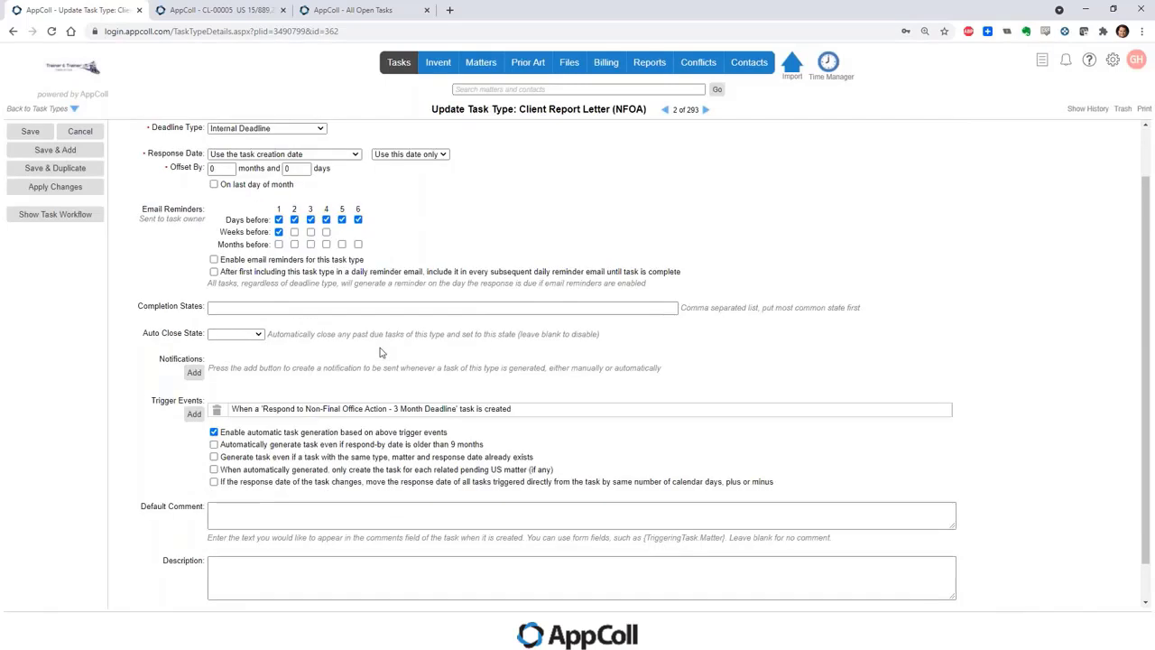
pyautogui.scroll(1, 430, 348)
pyautogui.scroll(1, 430, 349)
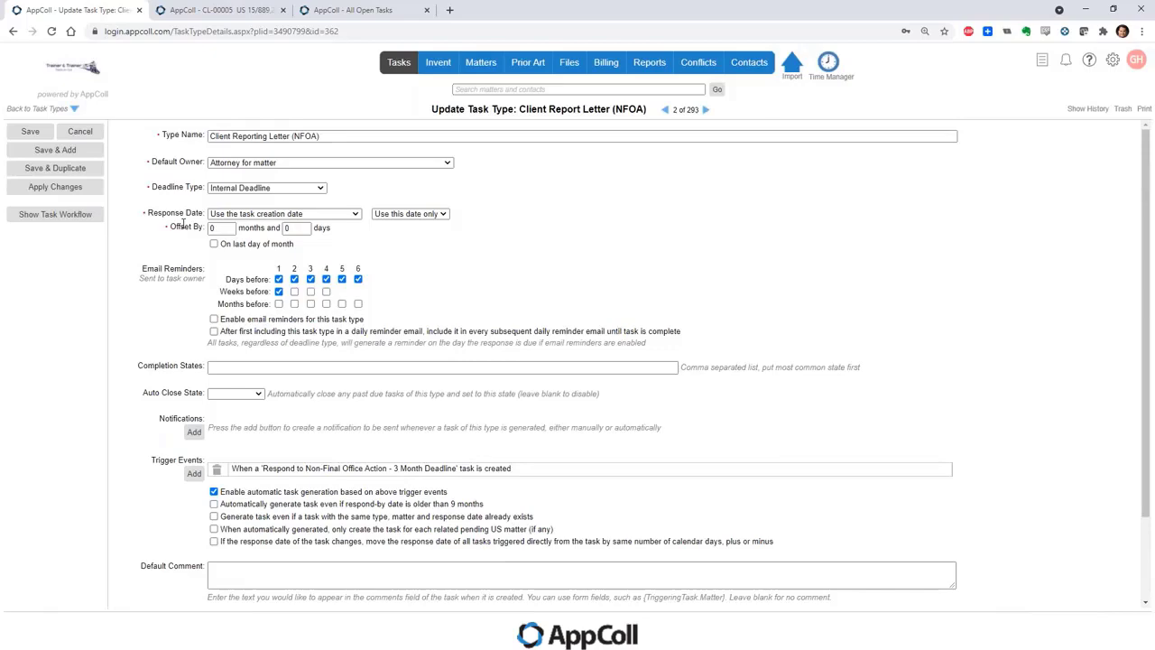
pyautogui.doubleClick(165, 212)
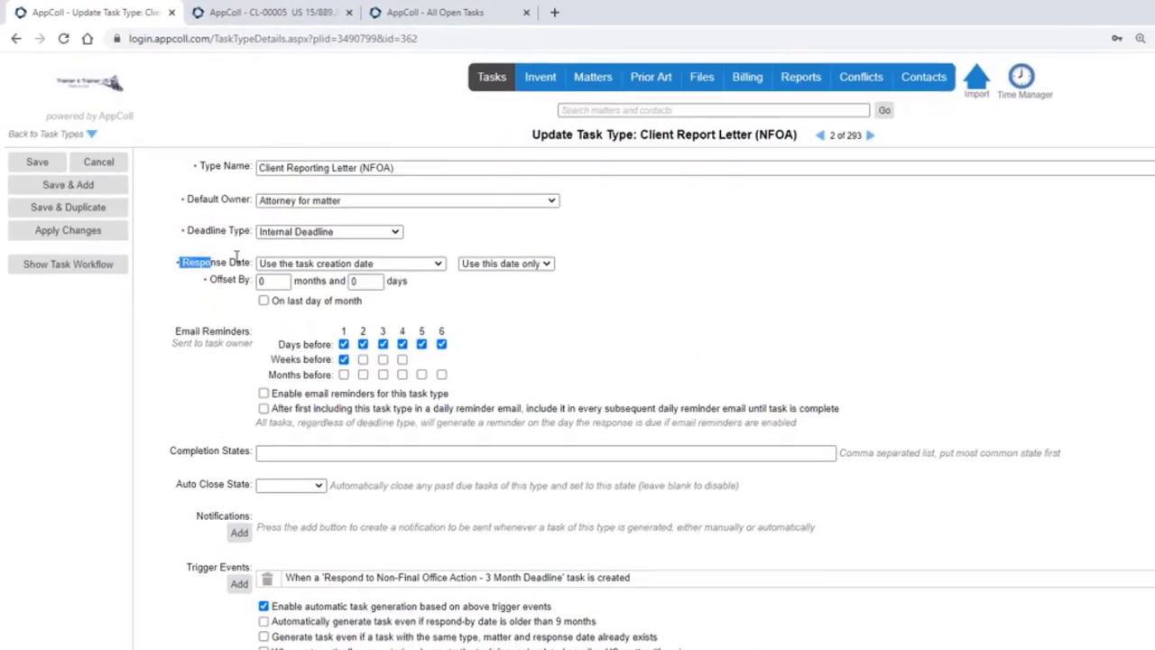
pyautogui.moveTo(238, 258); pyautogui.dragTo(257, 265)
pyautogui.click(606, 333)
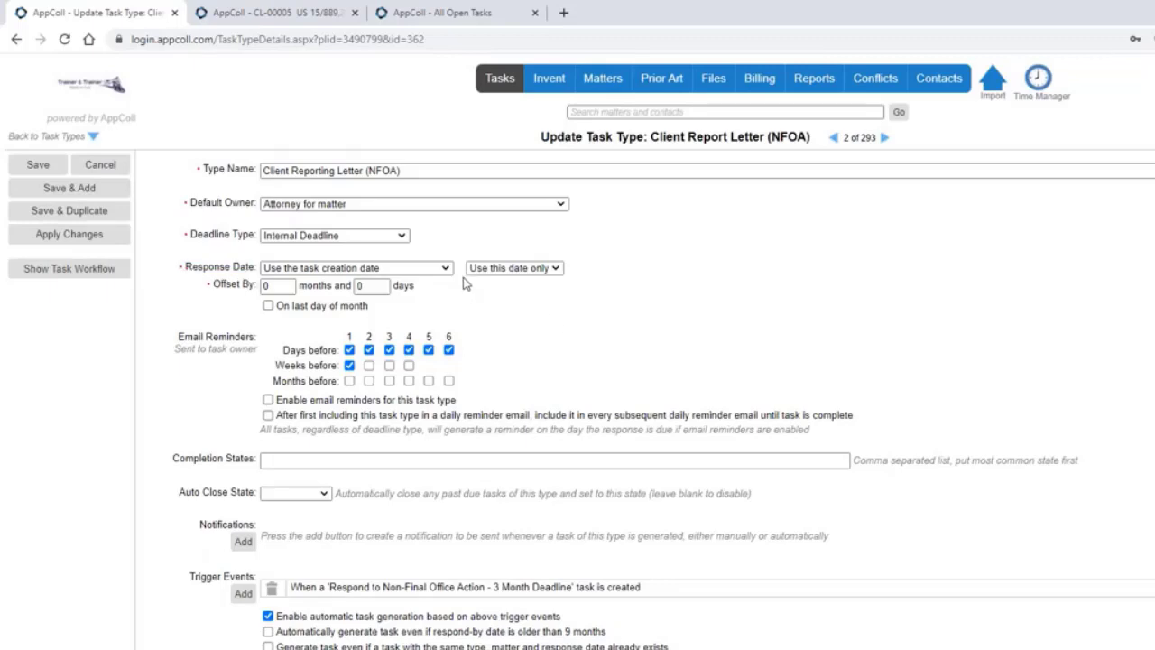
pyautogui.click(350, 269)
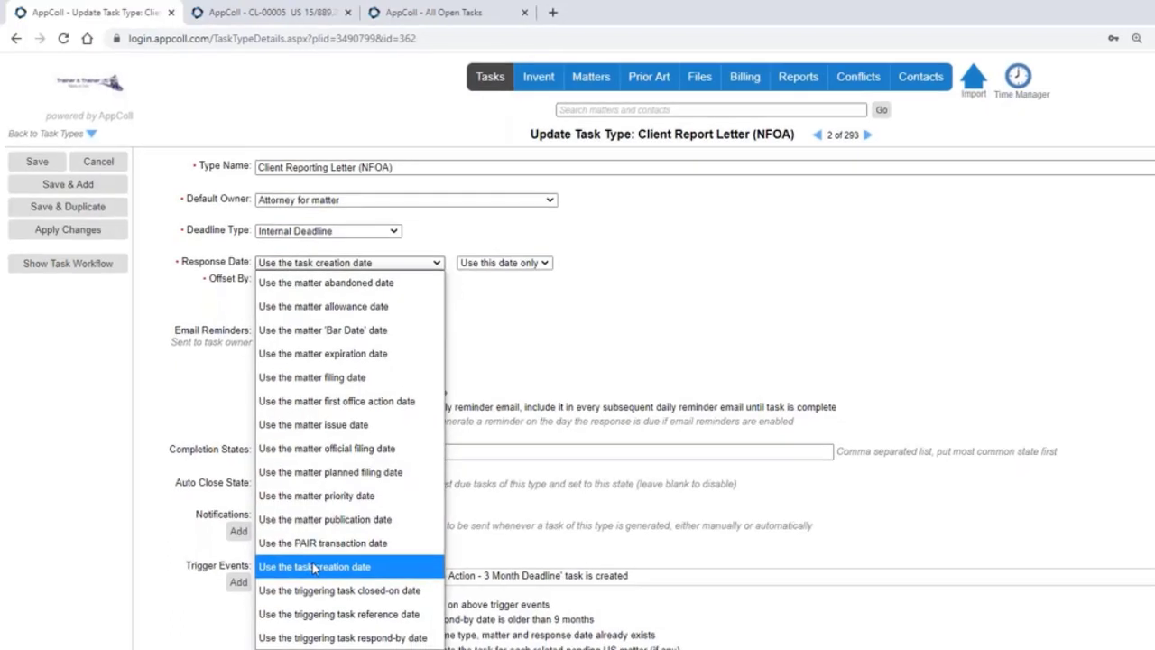
pyautogui.click(333, 628)
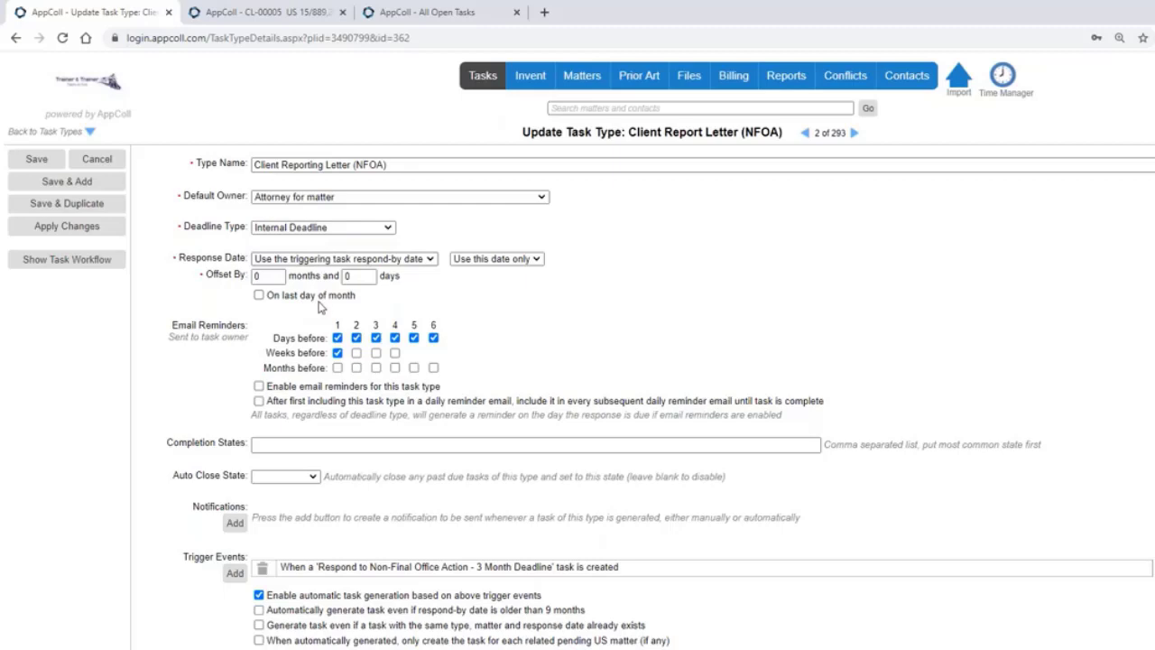
# Offset the response date by -2 months and -20 days
pyautogui.moveTo(271, 275); pyautogui.dragTo(240, 275)
pyautogui.click(275, 277)
pyautogui.press('BackSpace')
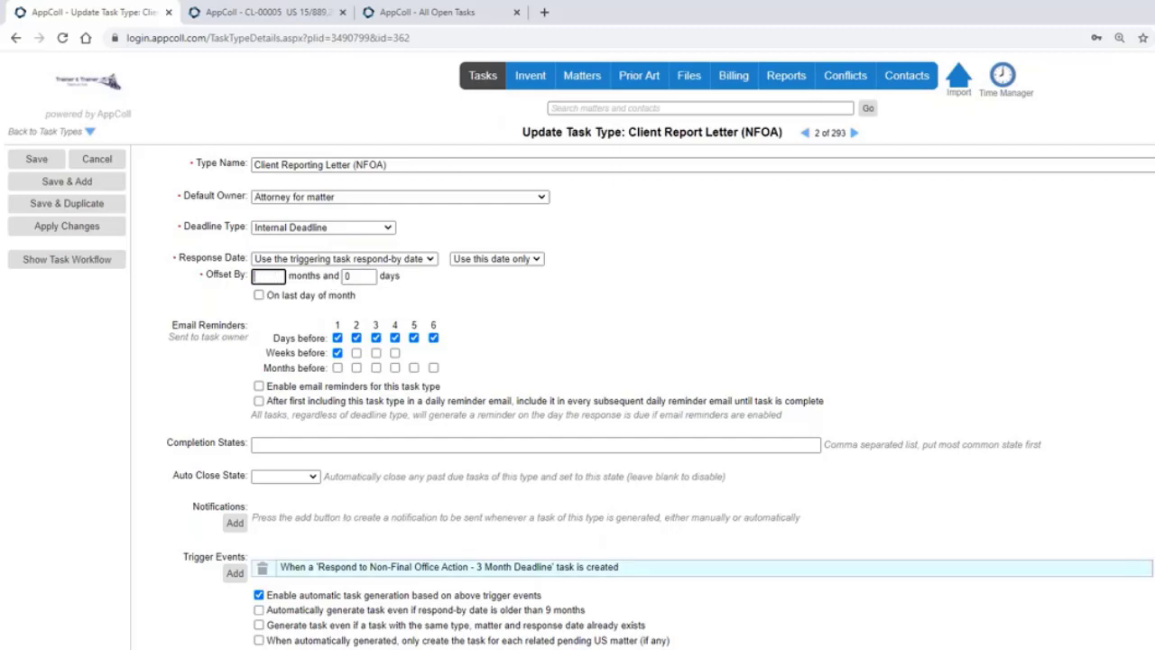
pyautogui.write('-2')
pyautogui.press('Tab')
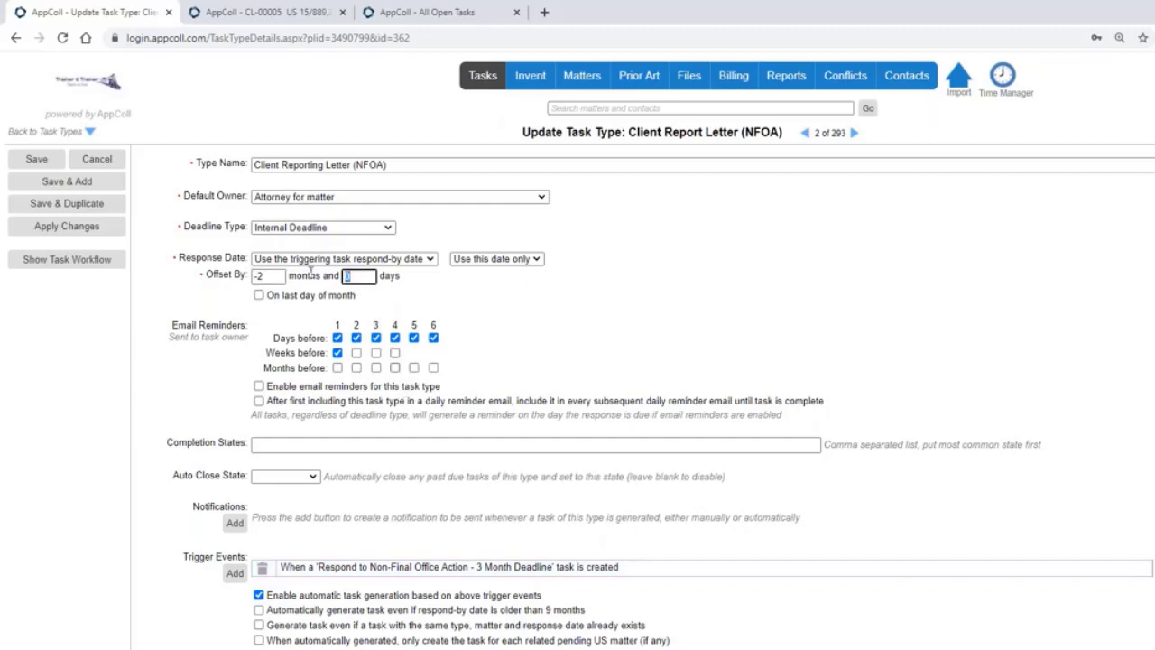
pyautogui.write('-20')
pyautogui.click(539, 325)
pyautogui.moveTo(393, 164); pyautogui.dragTo(174, 149)
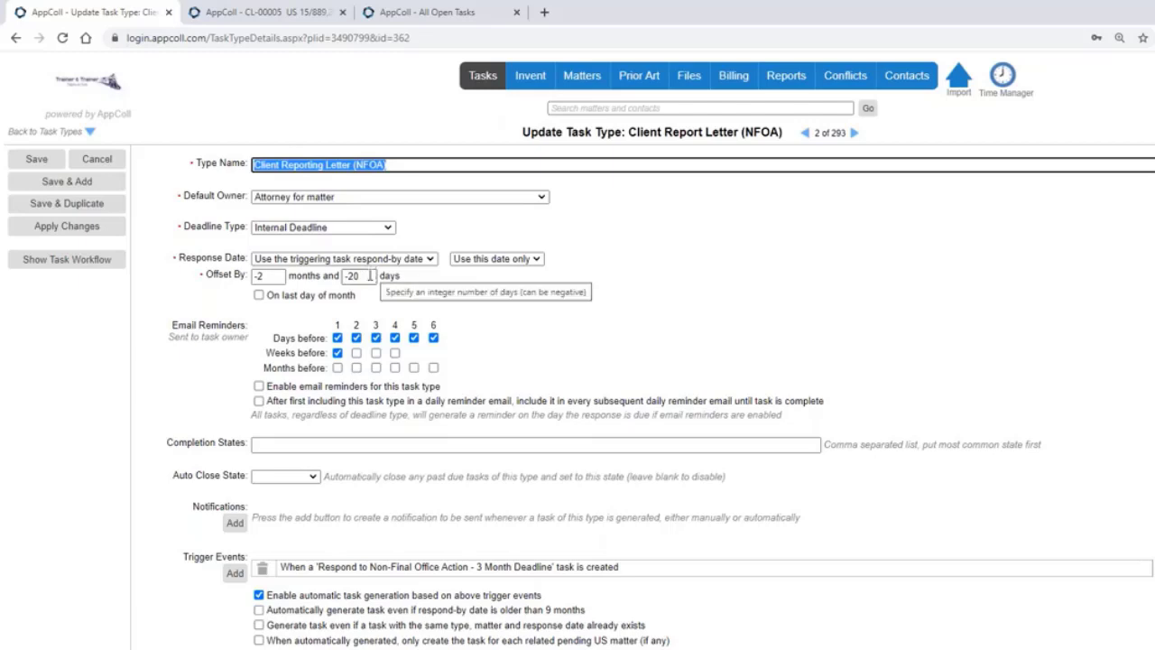
# Change the existing trigger event's task type to Receive Non-Final Office Action, keeping the event type "When a specific task is created"
pyautogui.click(384, 569)
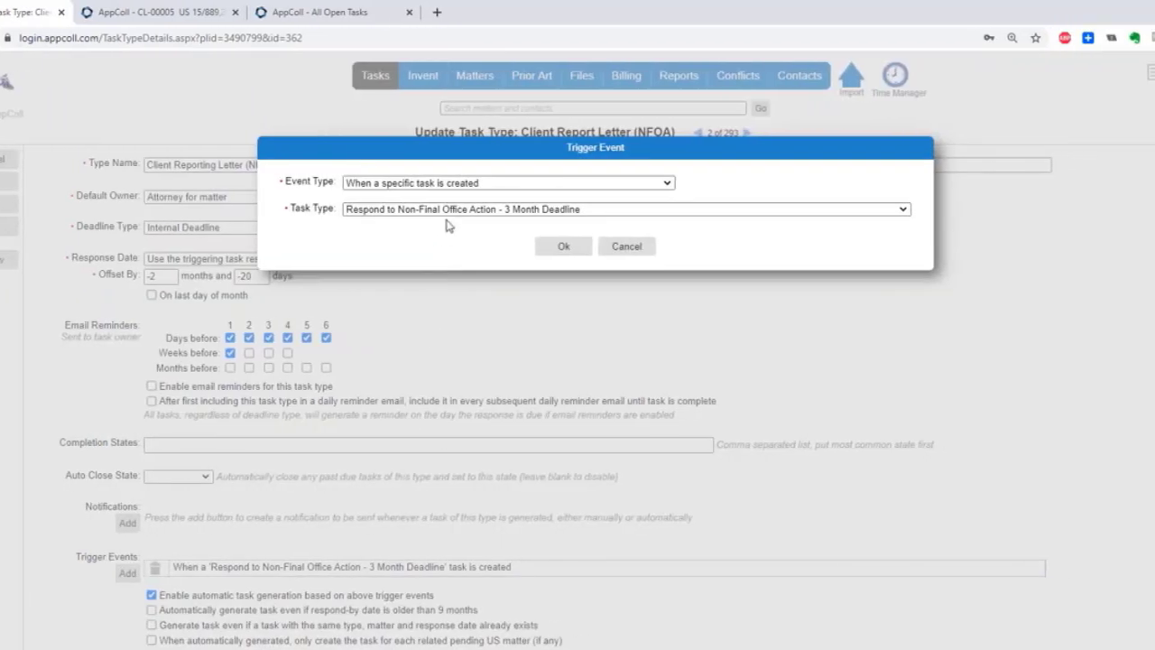
pyautogui.click(453, 214)
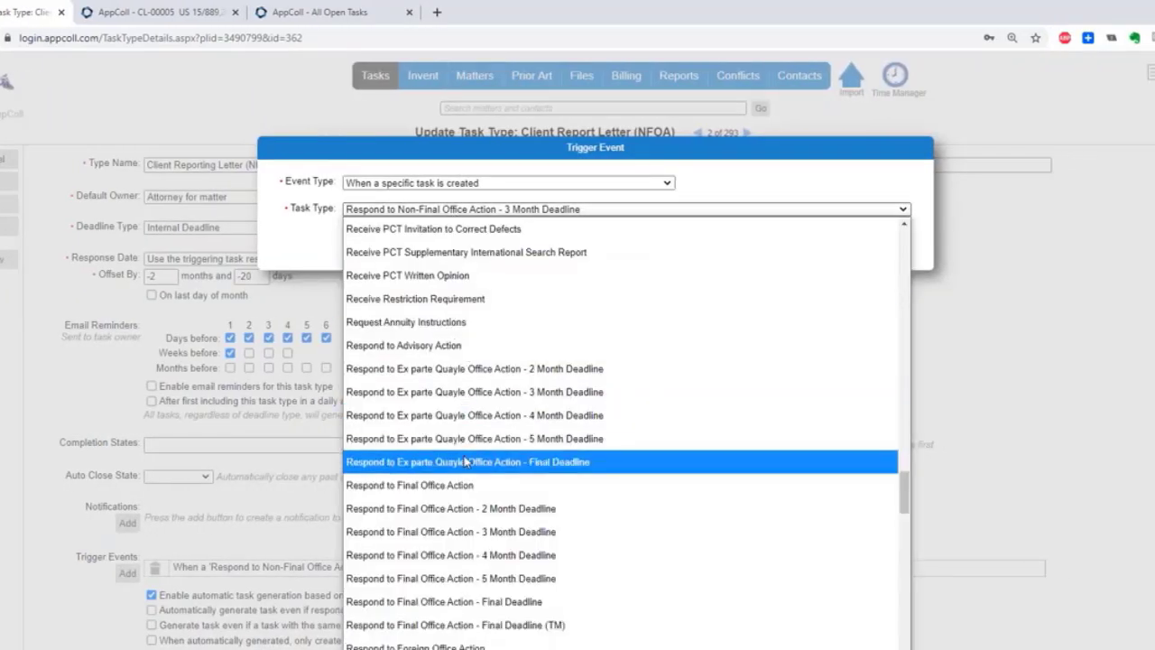
pyautogui.scroll(3, 465, 461)
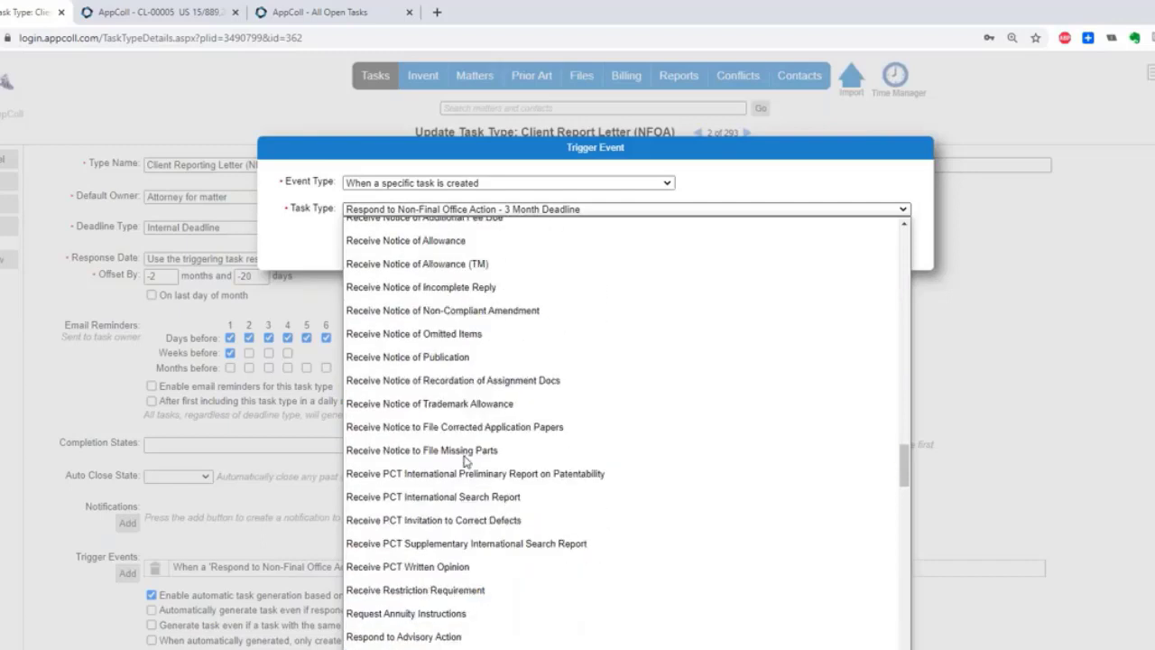
pyautogui.scroll(4, 465, 461)
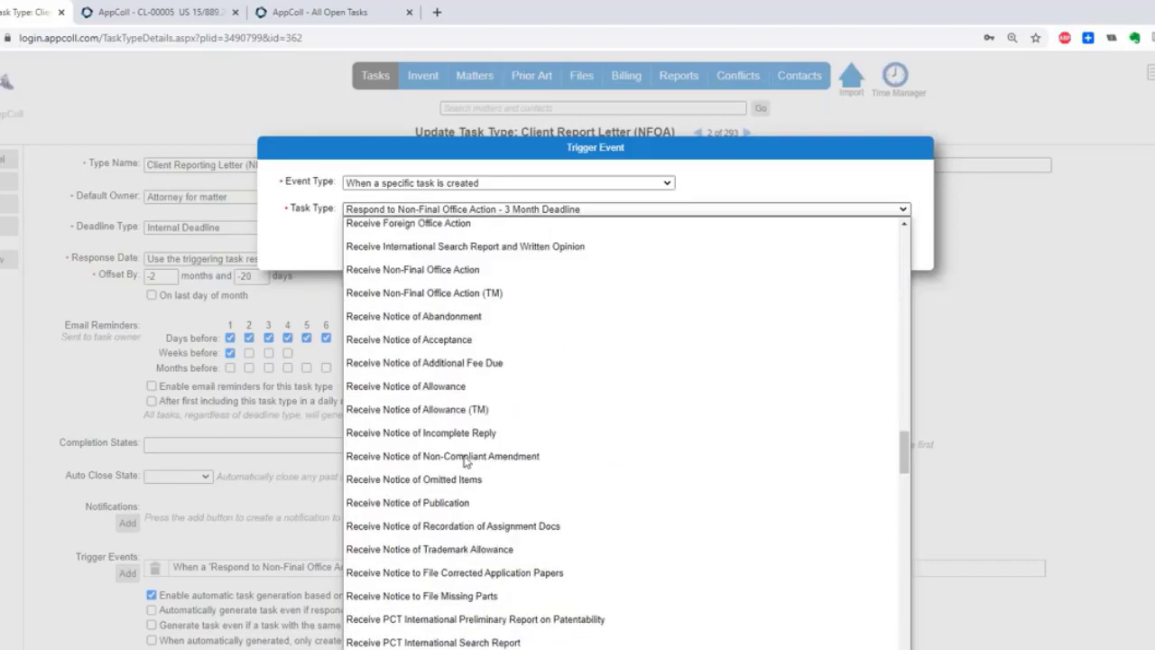
pyautogui.click(435, 417)
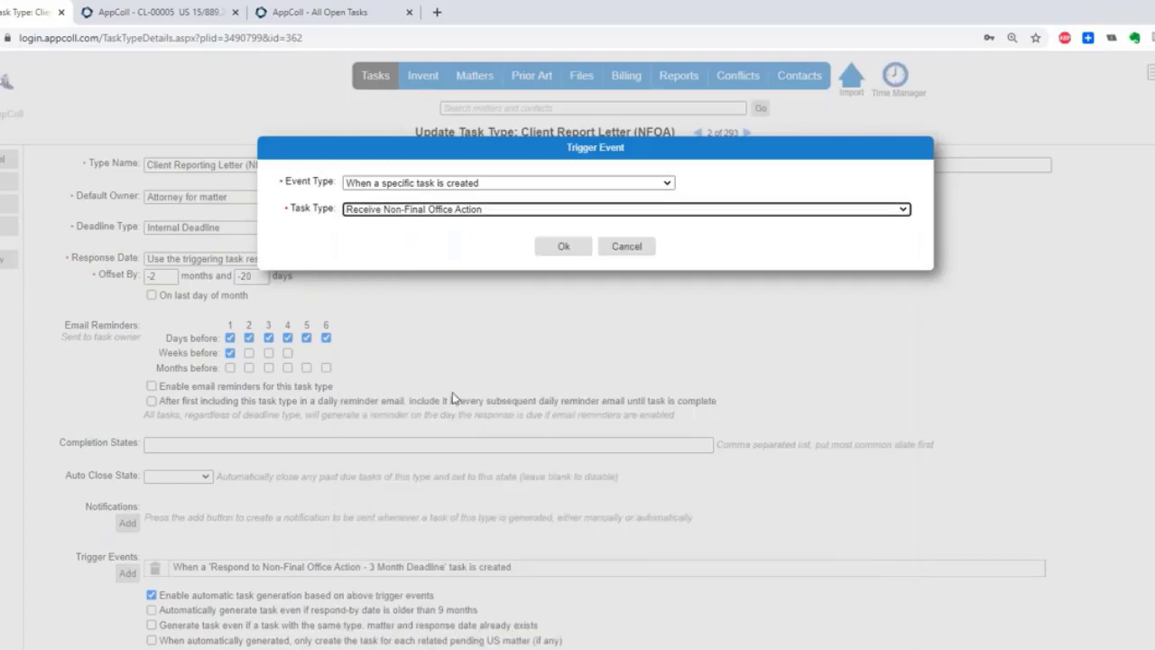
pyautogui.click(557, 247)
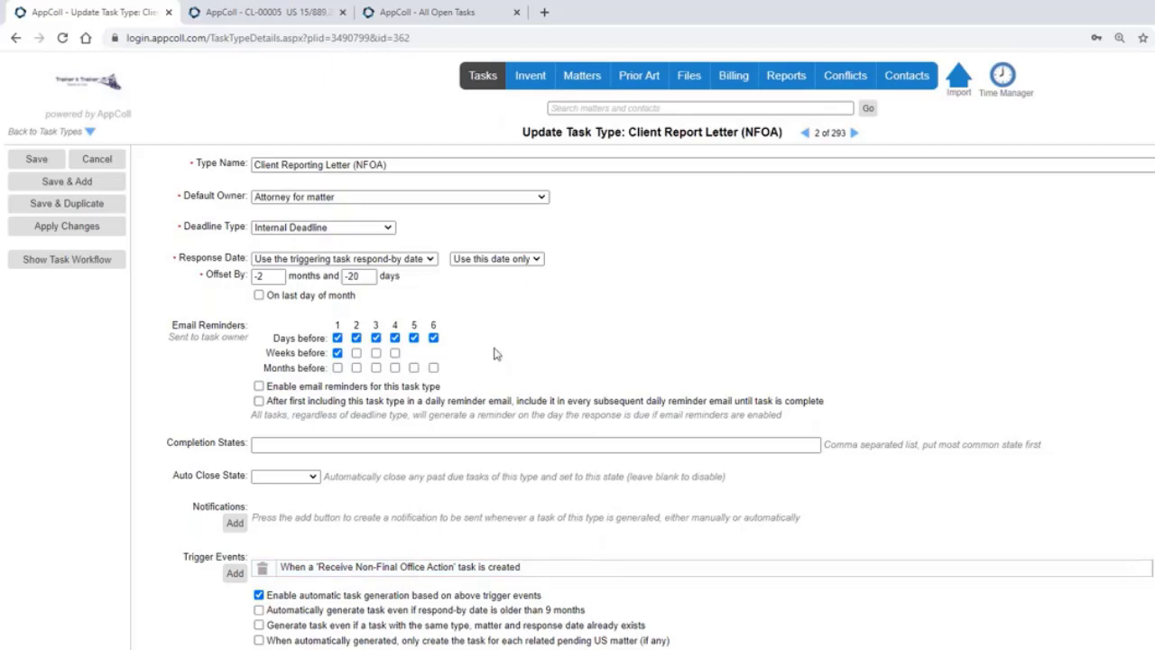
# Set the response date to "Use the triggering task reference date", clear the months offset and set the days offset to 10
pyautogui.click(390, 260)
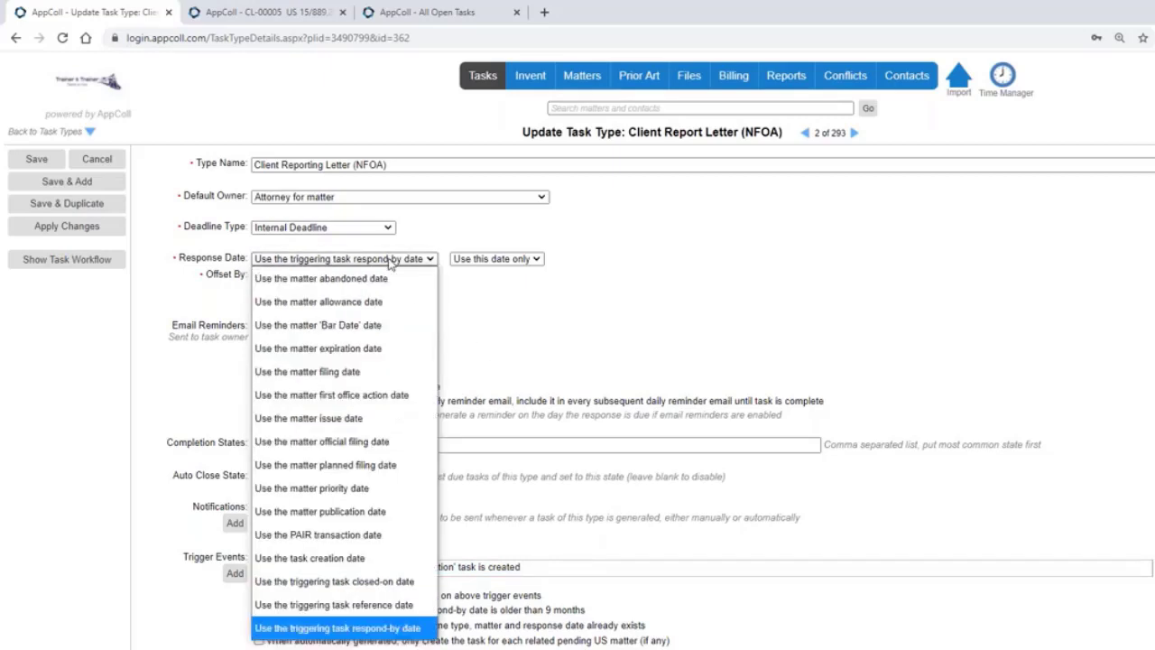
pyautogui.click(371, 606)
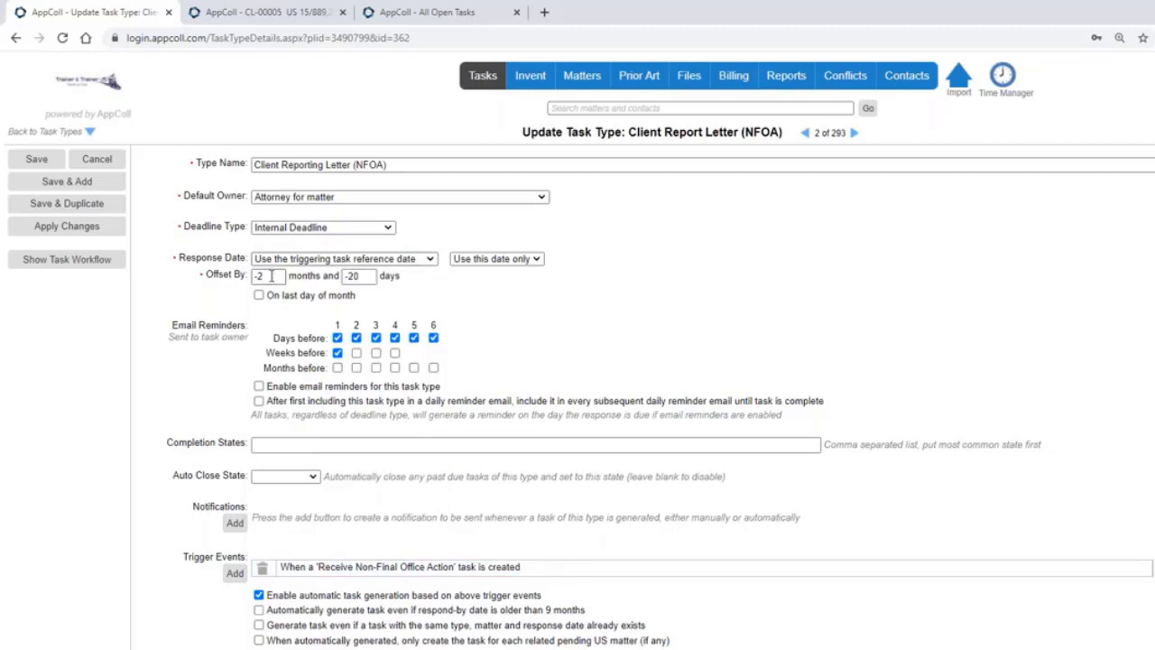
pyautogui.moveTo(271, 275); pyautogui.dragTo(217, 270)
pyautogui.press('Delete')
pyautogui.press('Tab')
pyautogui.write('10')
pyautogui.press('Tab')
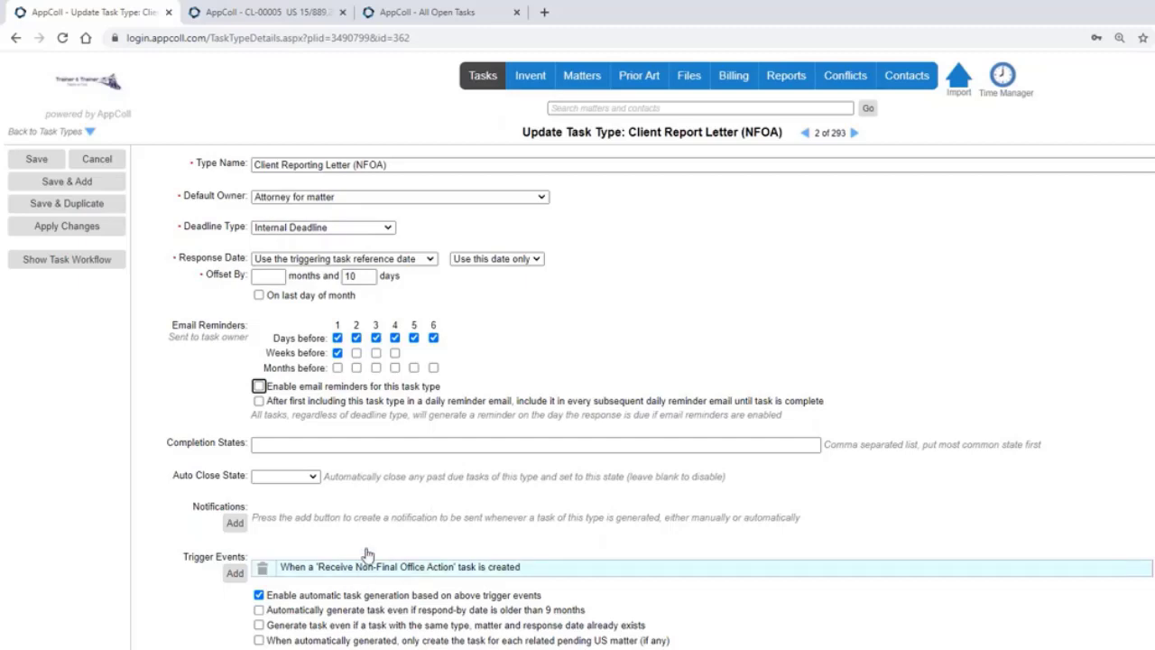
pyautogui.moveTo(355, 281); pyautogui.dragTo(336, 282)
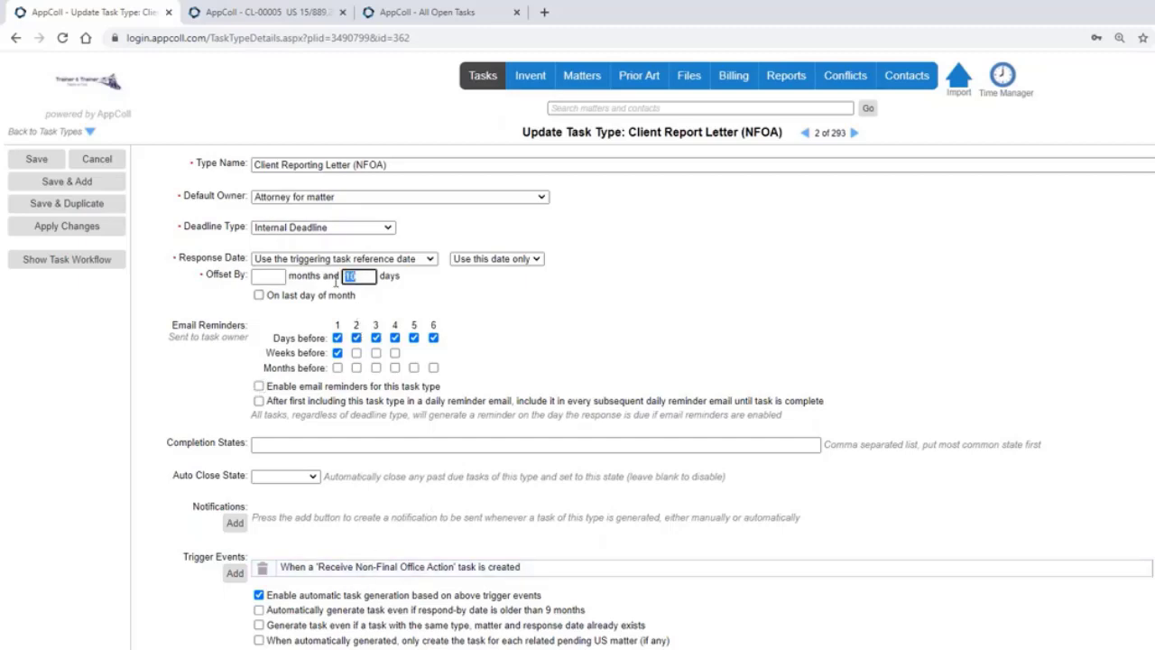
pyautogui.click(534, 317)
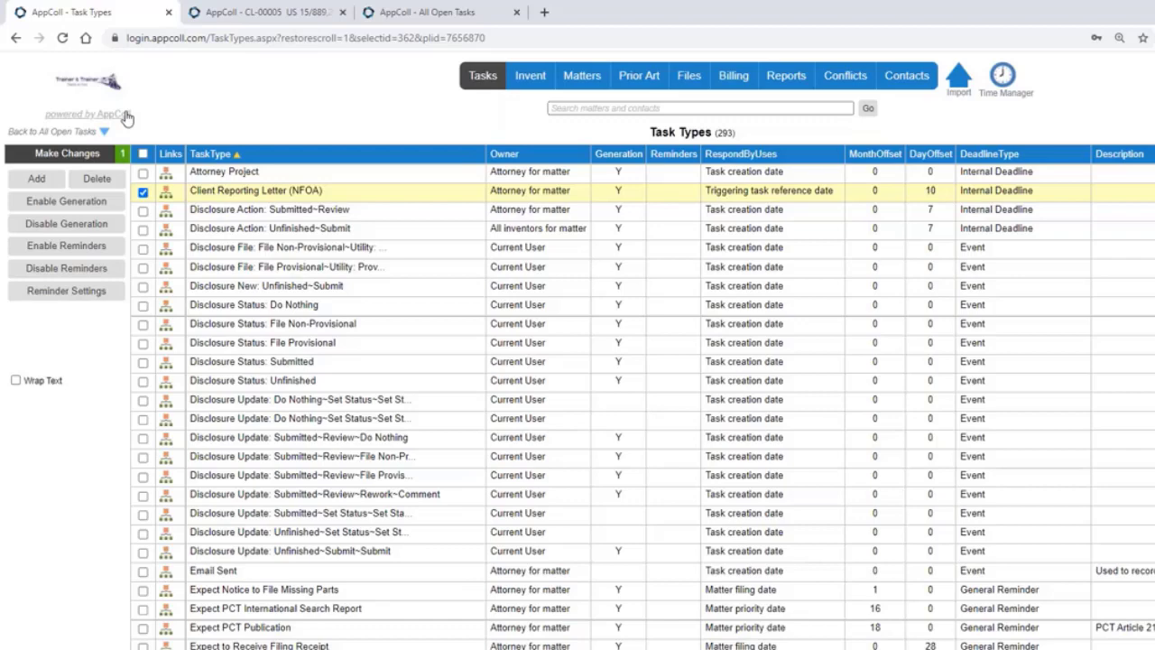
# Start a new task for matter CL-00005 with the task type Receive Non-Final Office Action
pyautogui.click(262, 11)
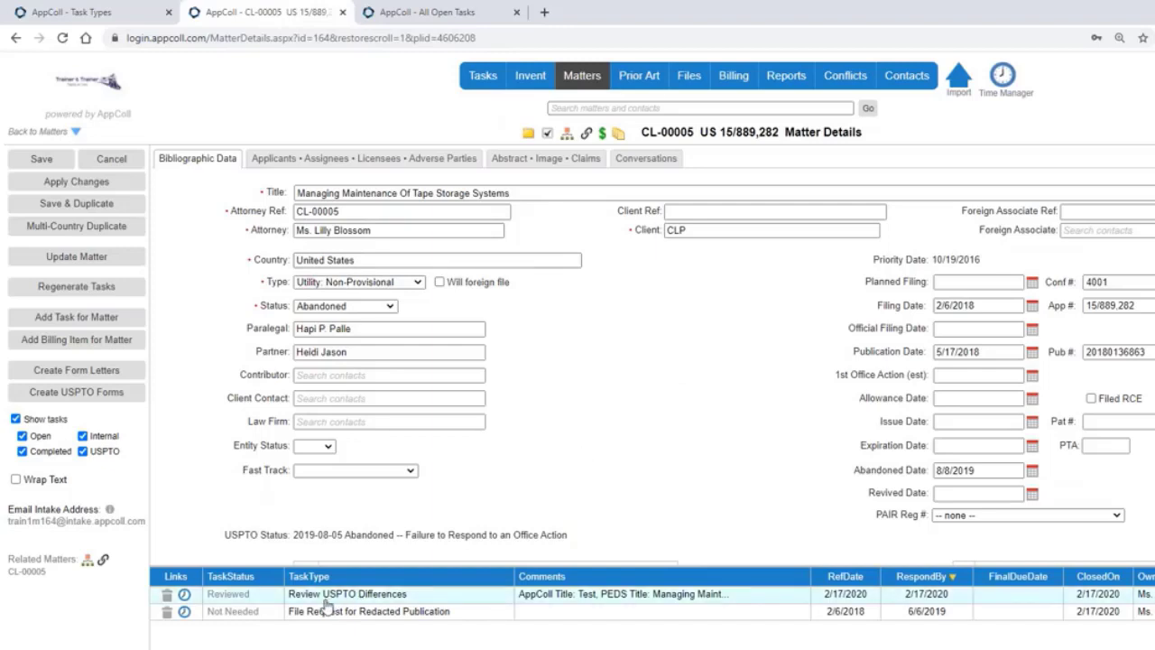
pyautogui.moveTo(394, 566); pyautogui.dragTo(393, 554)
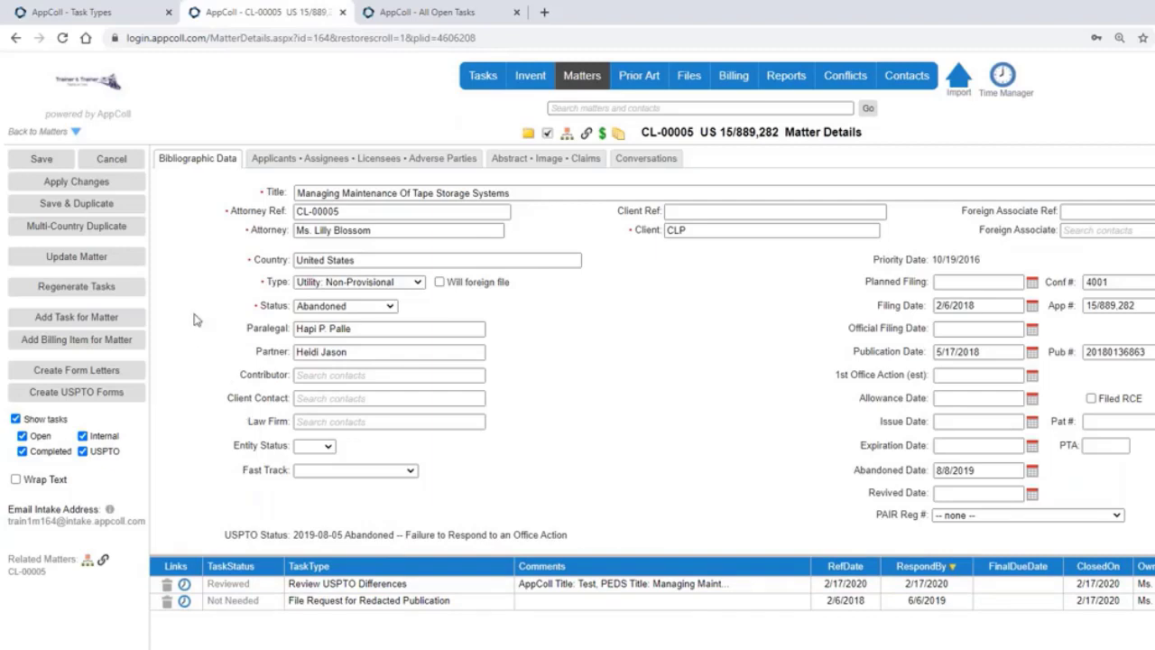
pyautogui.click(76, 317)
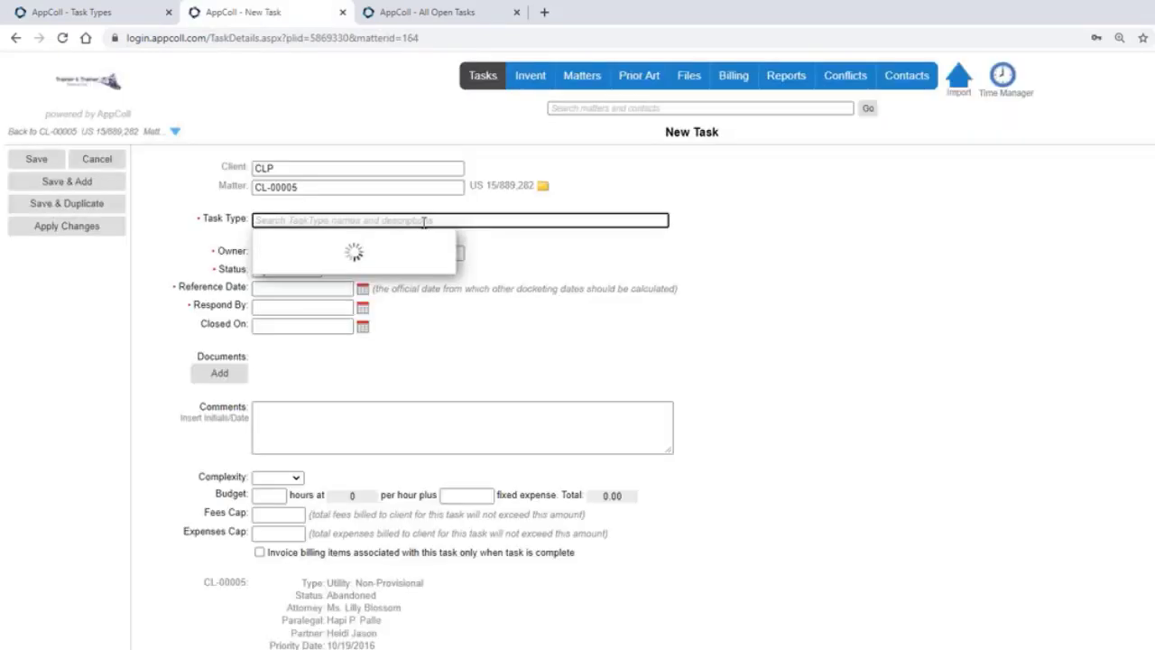
pyautogui.write('rec')
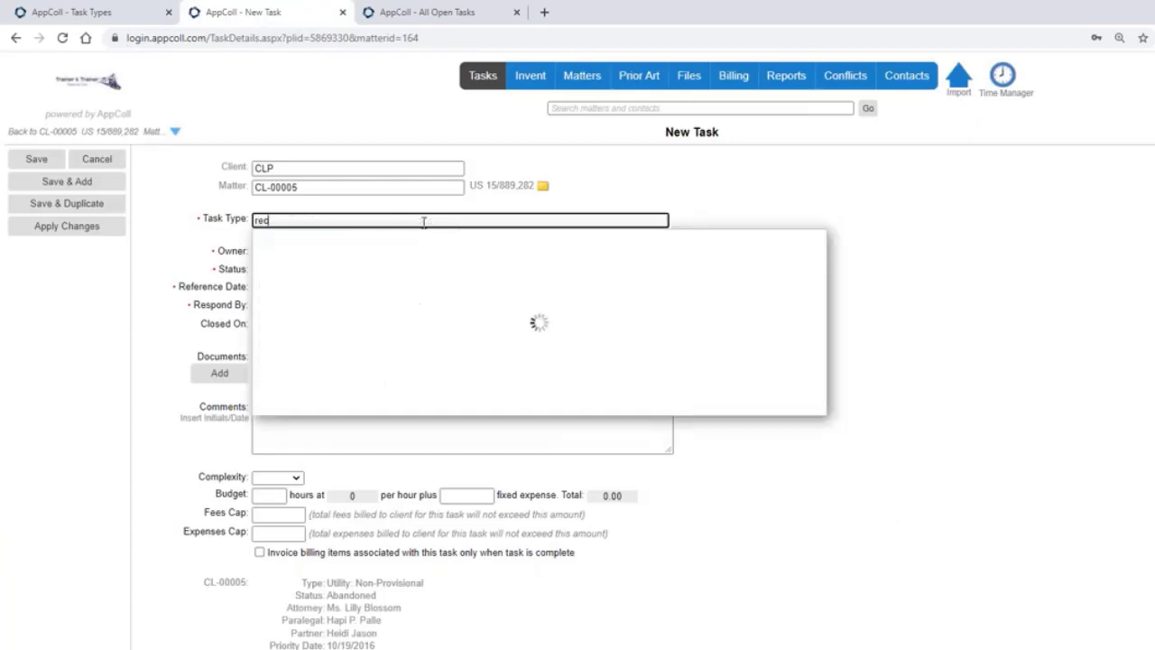
pyautogui.write('eive')
pyautogui.click(379, 357)
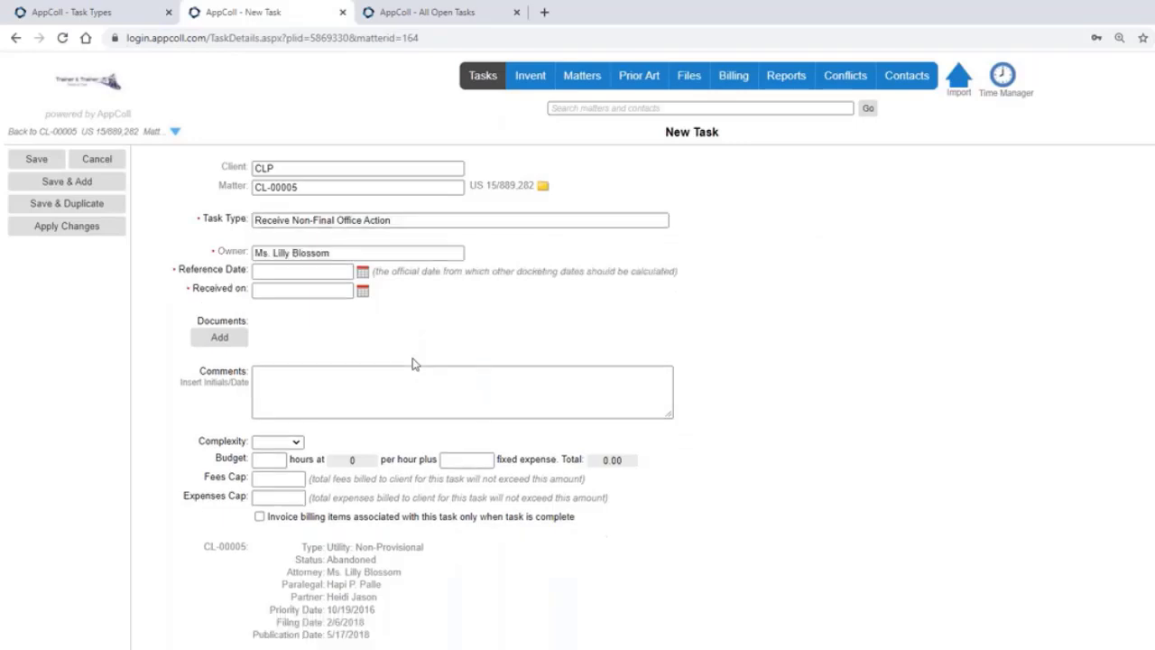
# Set the new task's reference date to October 14, 2021, and check the matter's task list
pyautogui.click(361, 271)
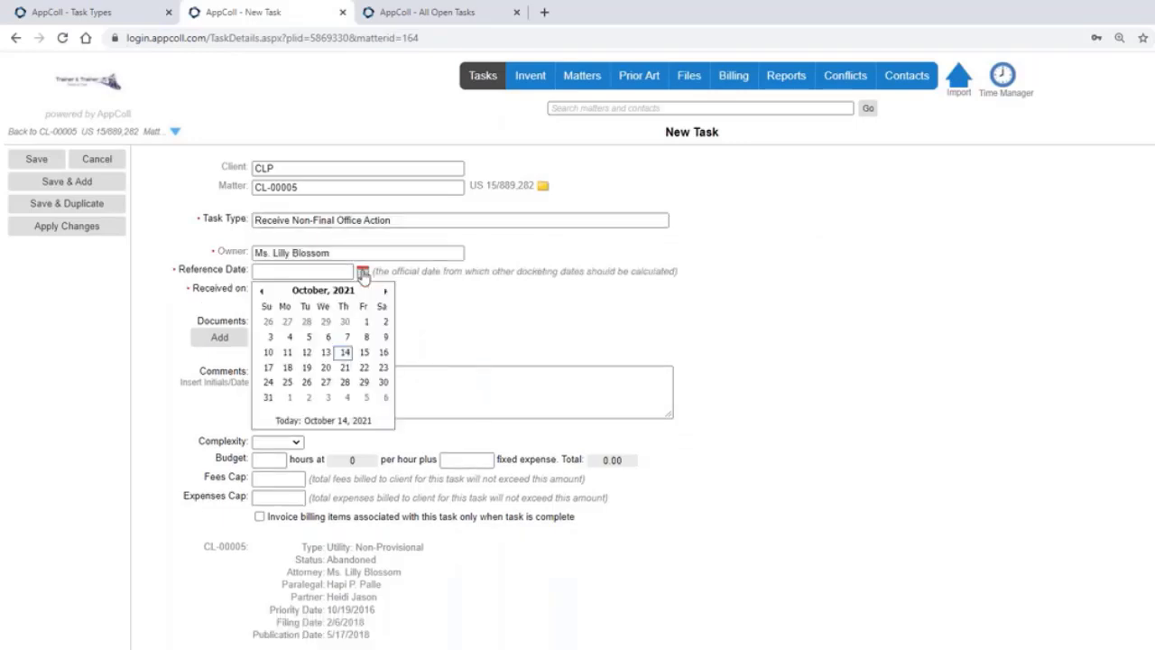
pyautogui.click(344, 352)
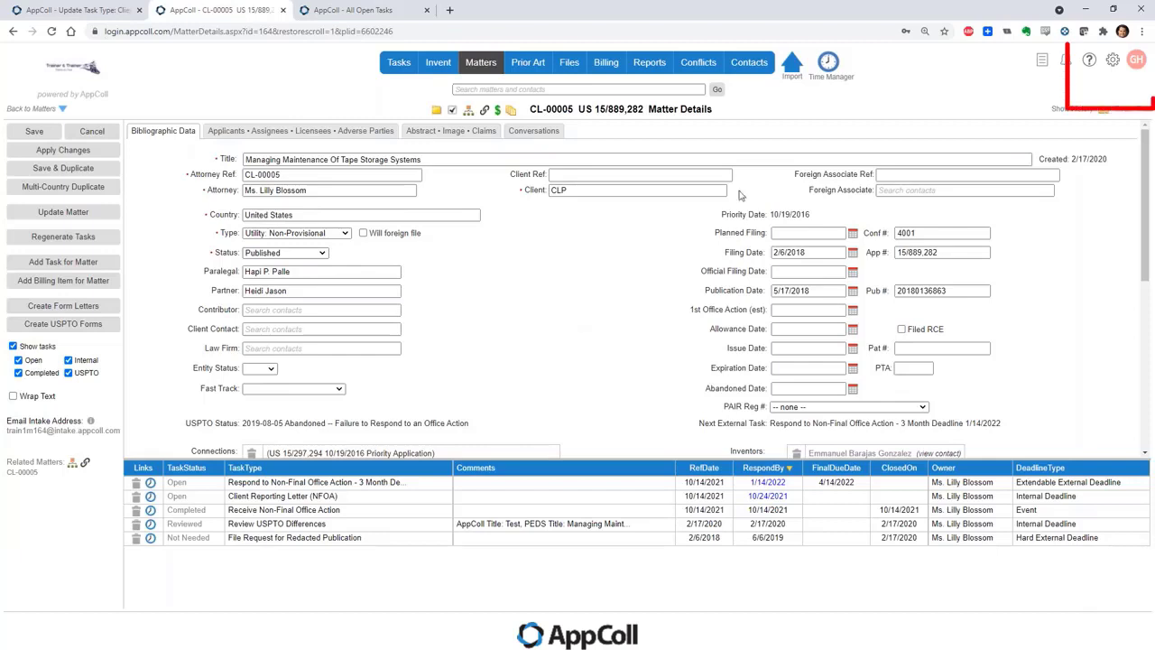
pyautogui.moveTo(1113, 71)
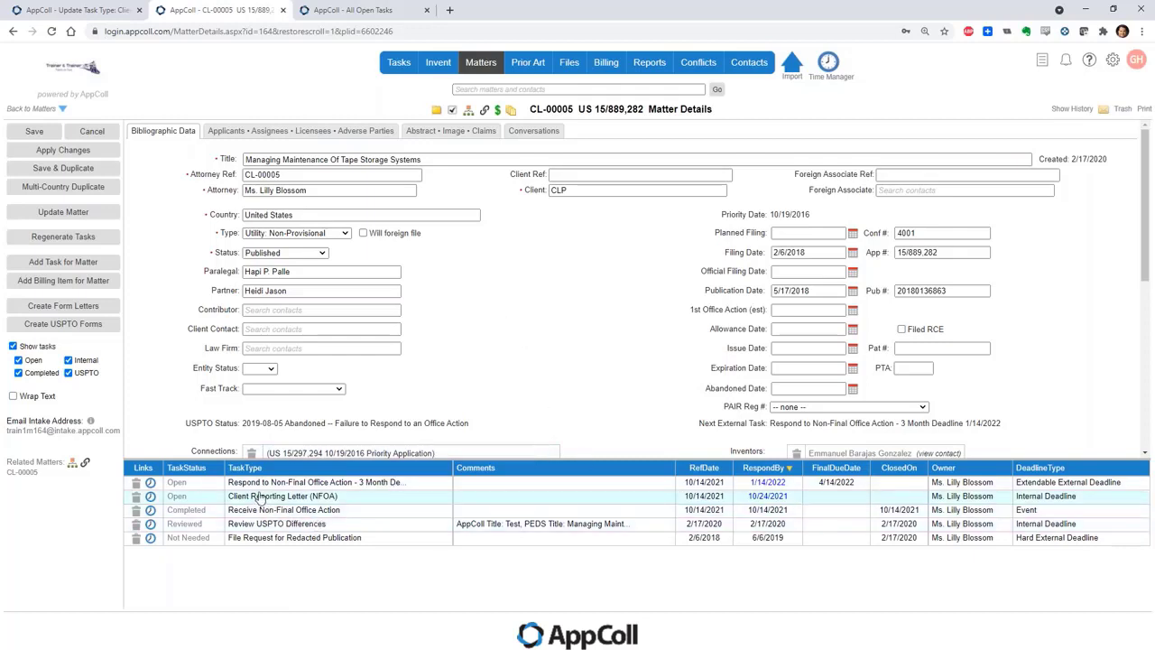
pyautogui.moveTo(260, 498)
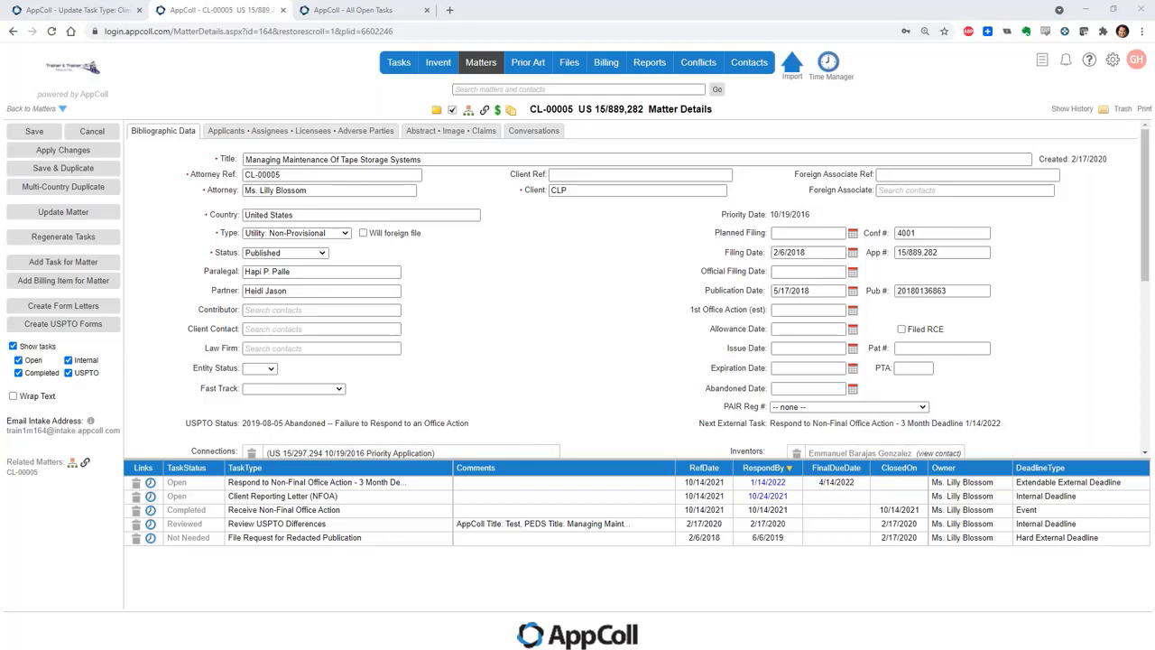
# Return to the task types and name a new one Pay Foreign Annuity (CA)
pyautogui.click(72, 10)
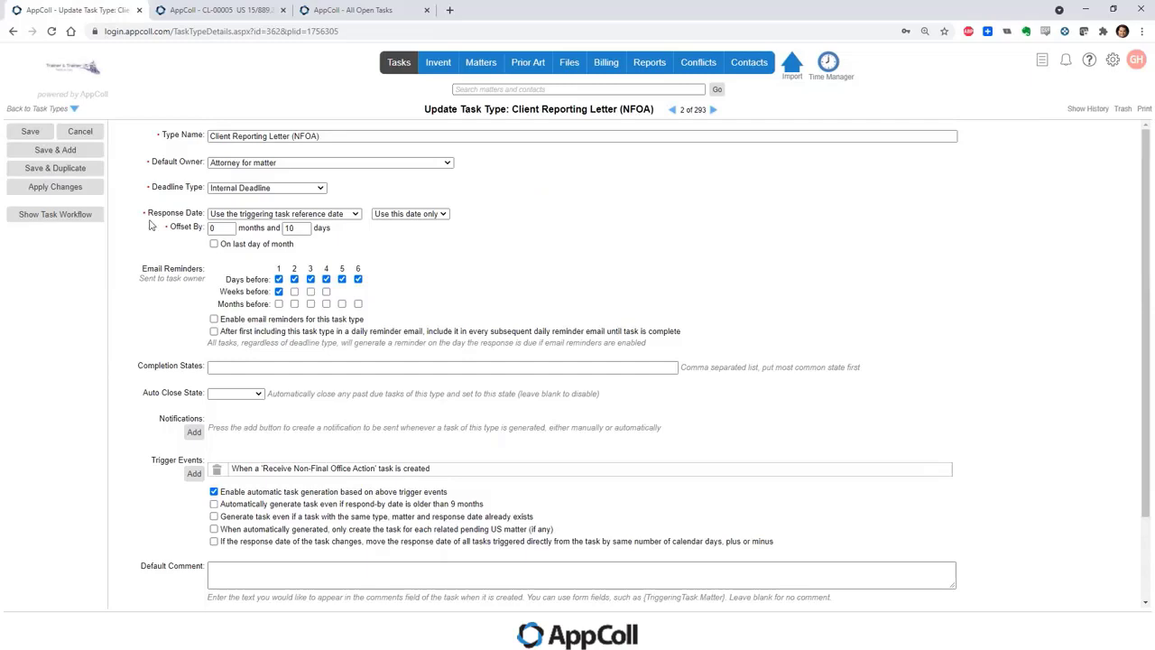
pyautogui.hotkey('alt', 'Left')
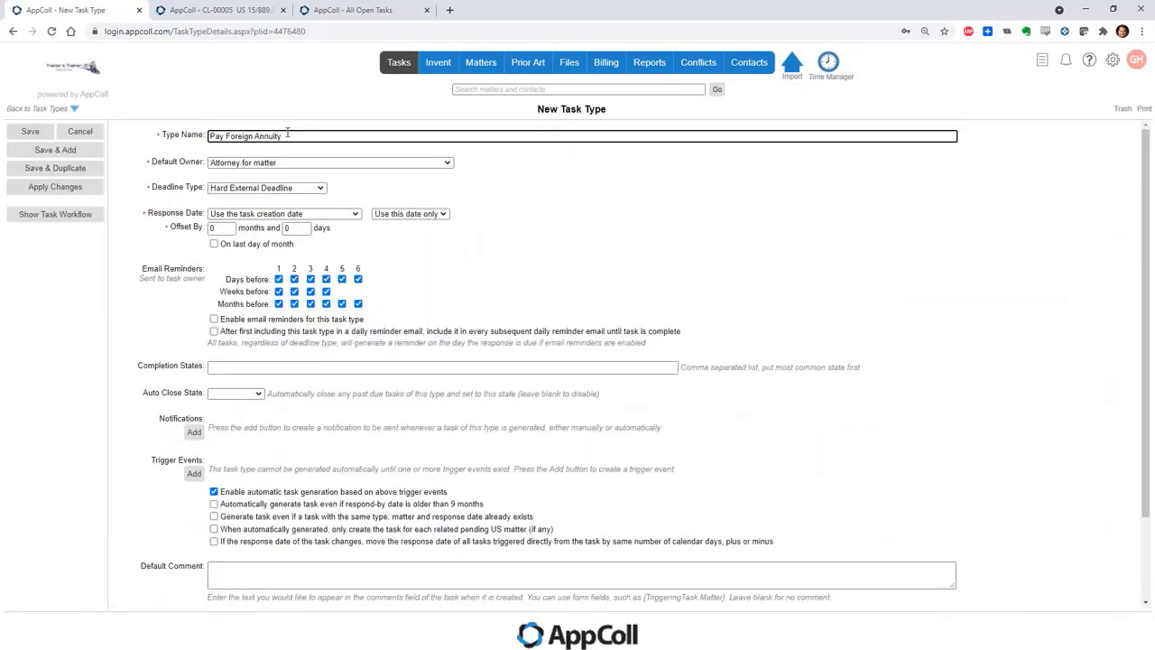
pyautogui.write('(CA')
# Add a trigger event of type "When a specific field in any matter changes" for the FilingDate field
pyautogui.scroll(-2, 195, 378)
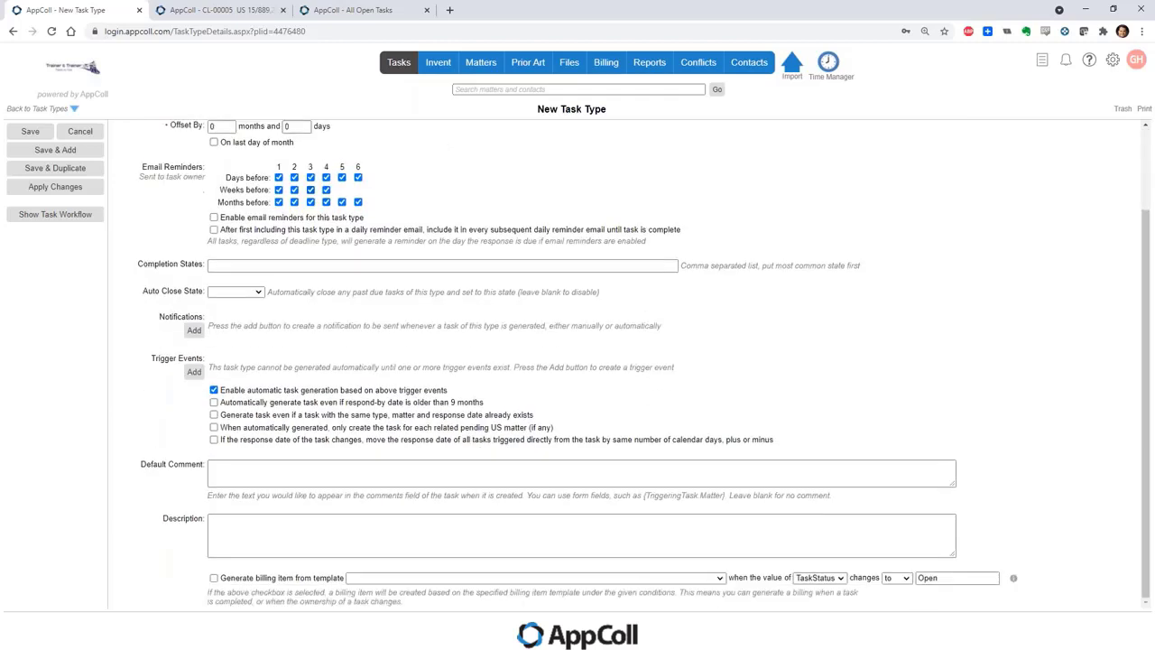
pyautogui.click(194, 373)
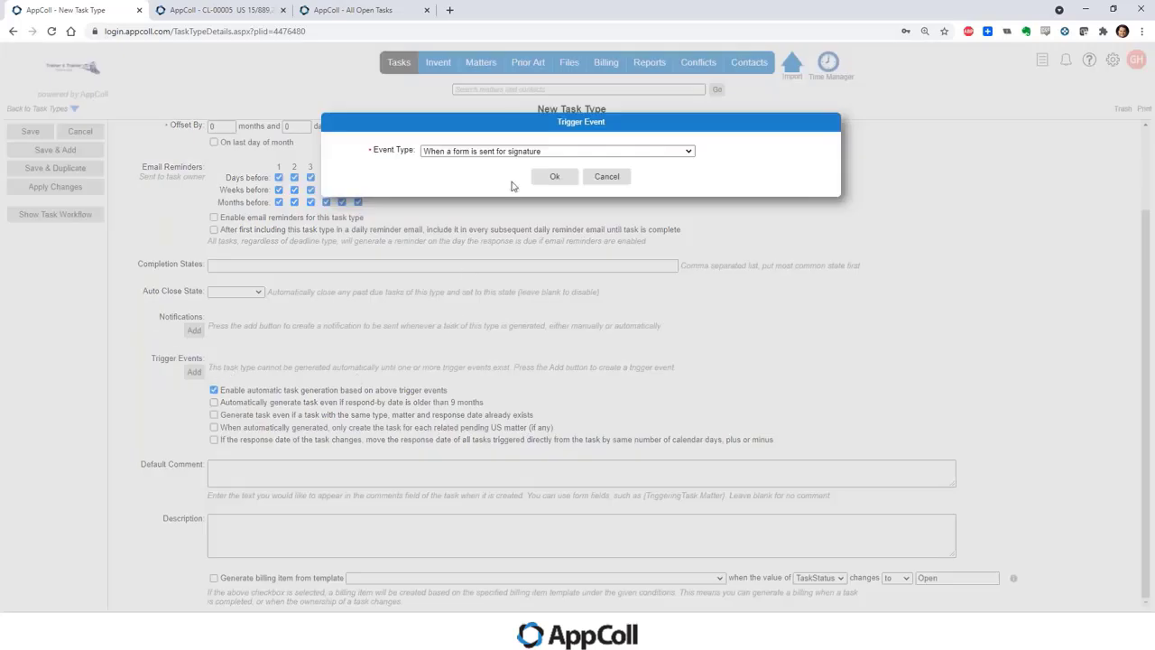
pyautogui.click(518, 152)
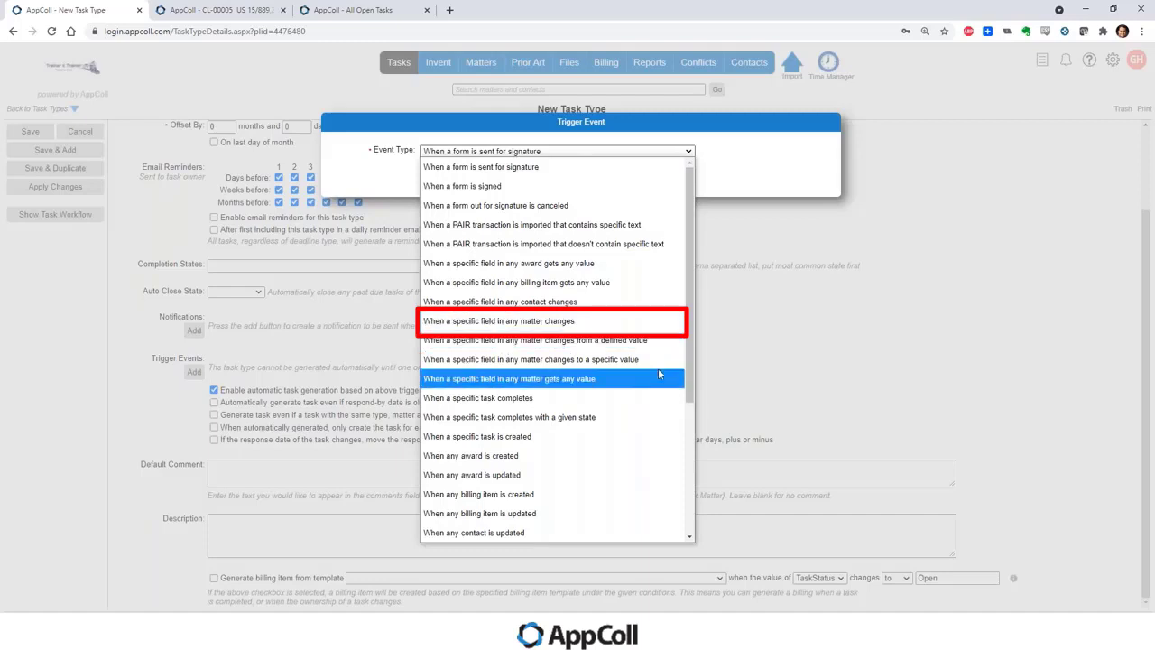
pyautogui.moveTo(688, 342)
pyautogui.mouseDown()
pyautogui.moveTo(684, 483)
pyautogui.moveTo(678, 352)
pyautogui.mouseUp()
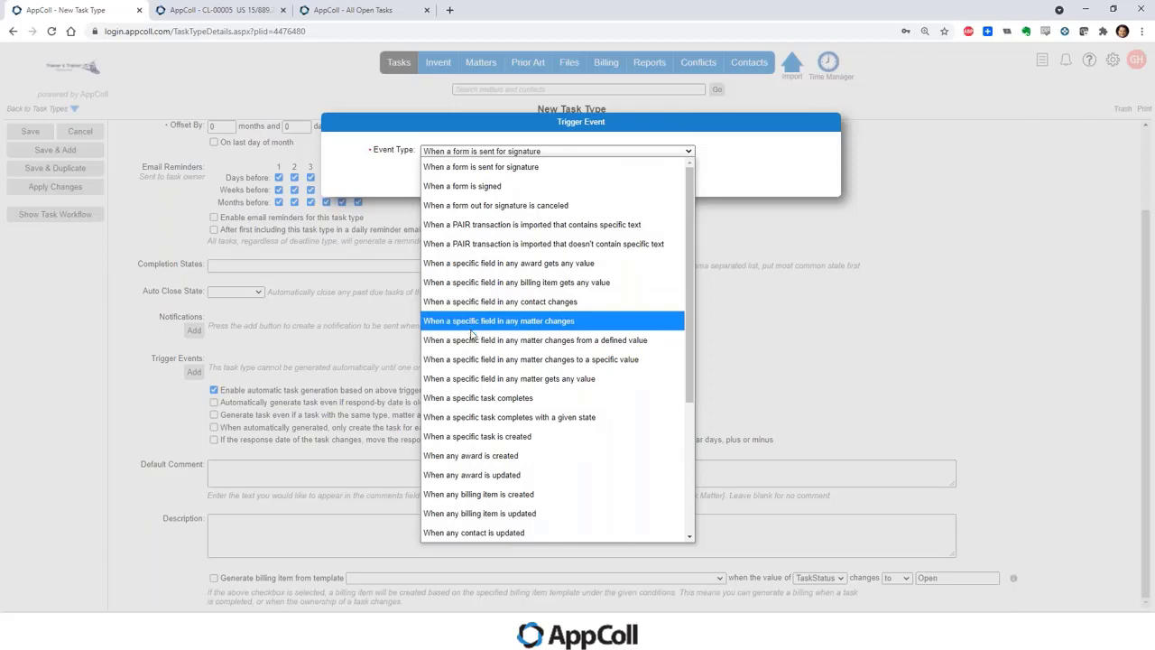
pyautogui.click(476, 323)
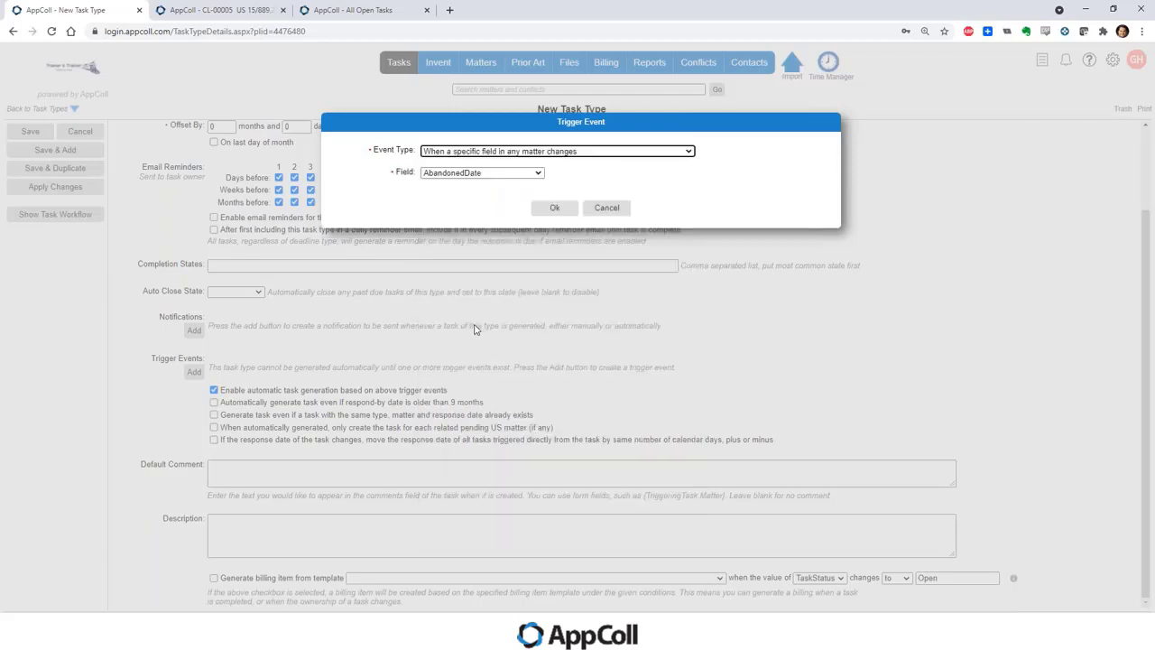
pyautogui.click(487, 177)
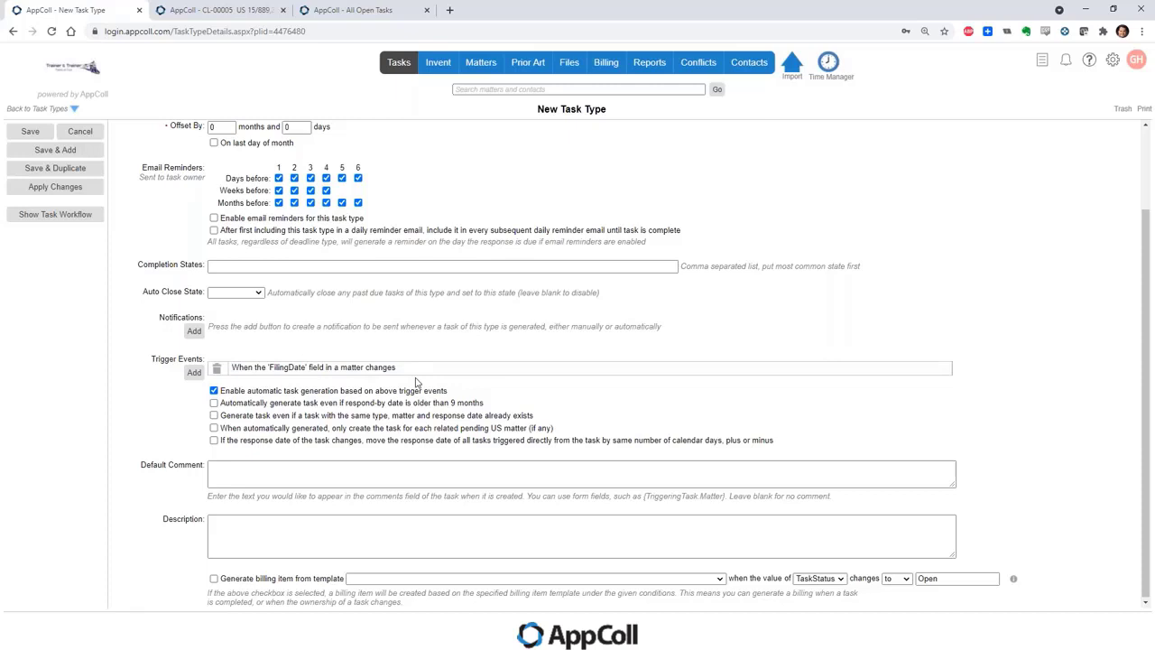
# Add another trigger condition of type "While a specific field in the matter contains a specific value"
pyautogui.click(194, 371)
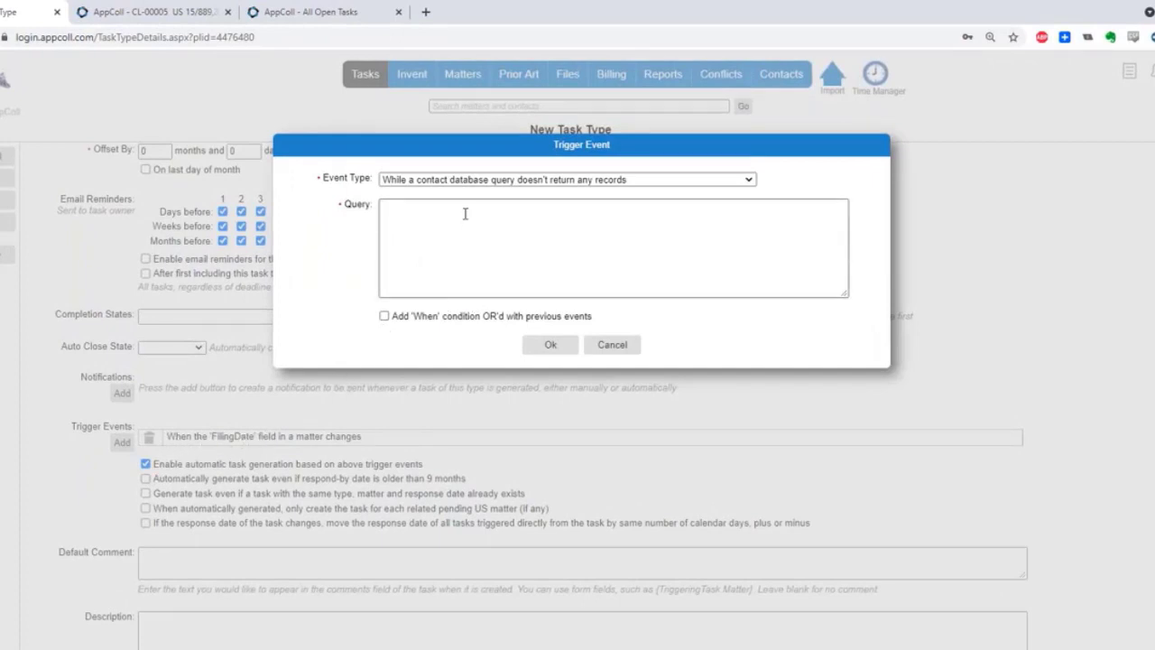
pyautogui.click(464, 183)
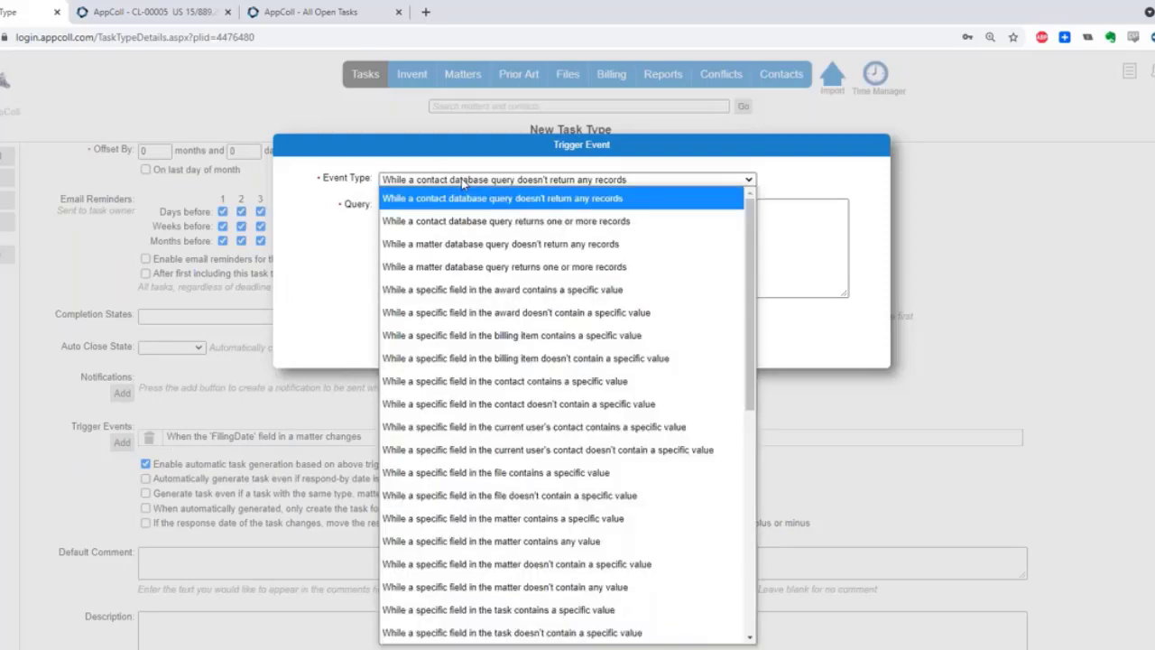
pyautogui.click(354, 262)
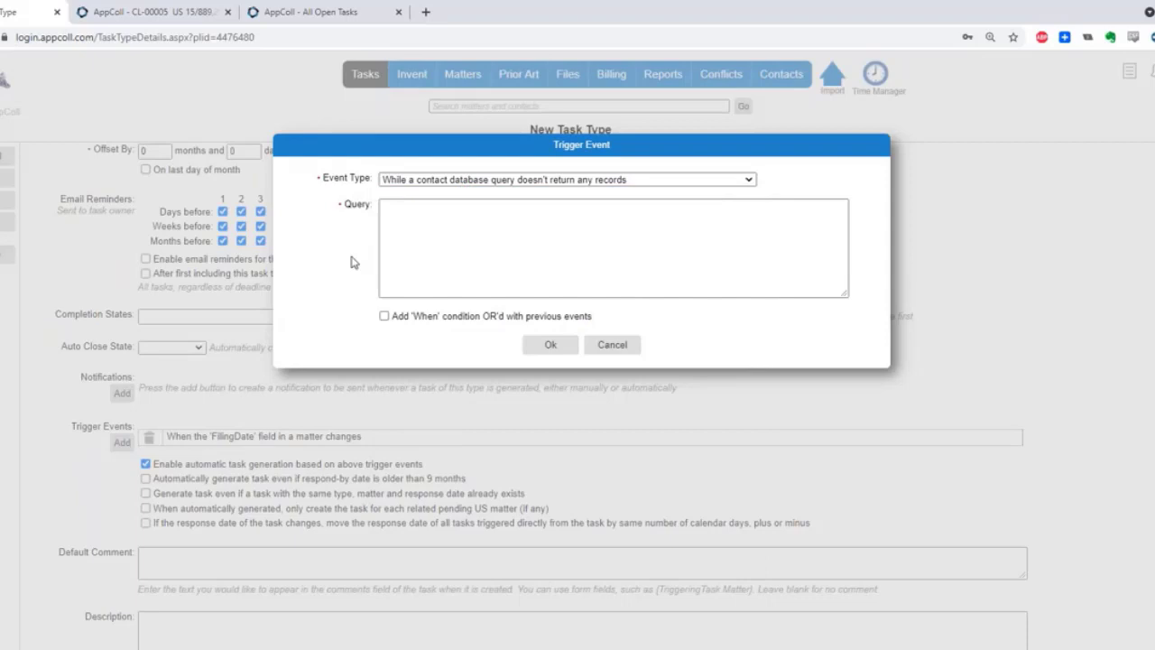
pyautogui.click(470, 183)
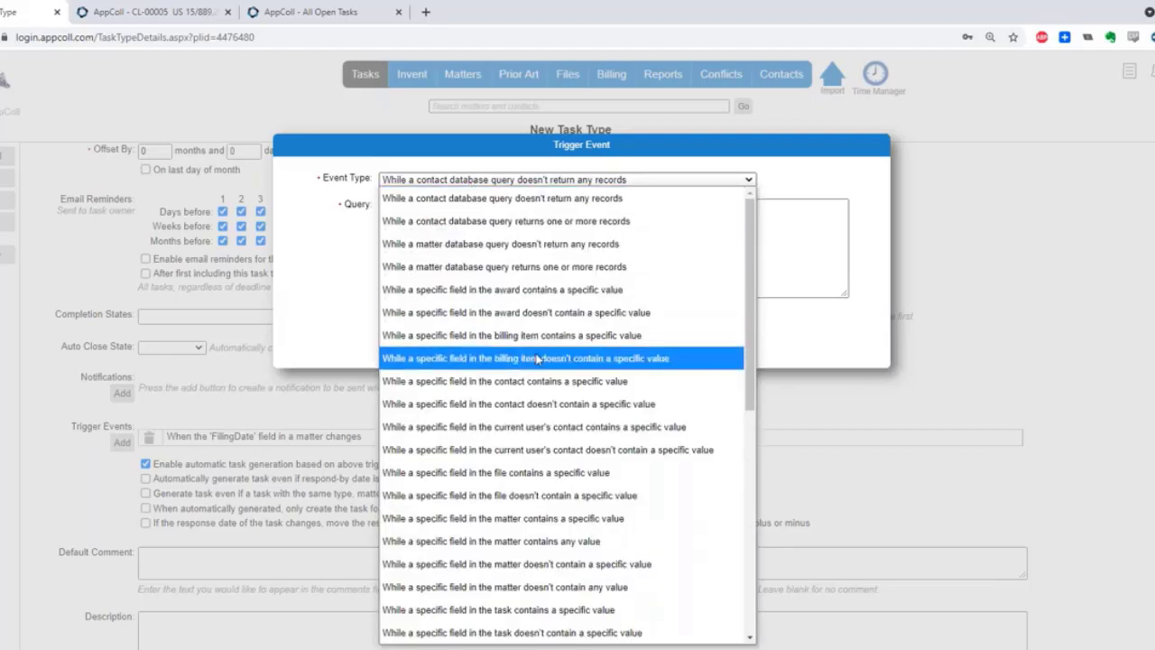
pyautogui.scroll(-5, 537, 358)
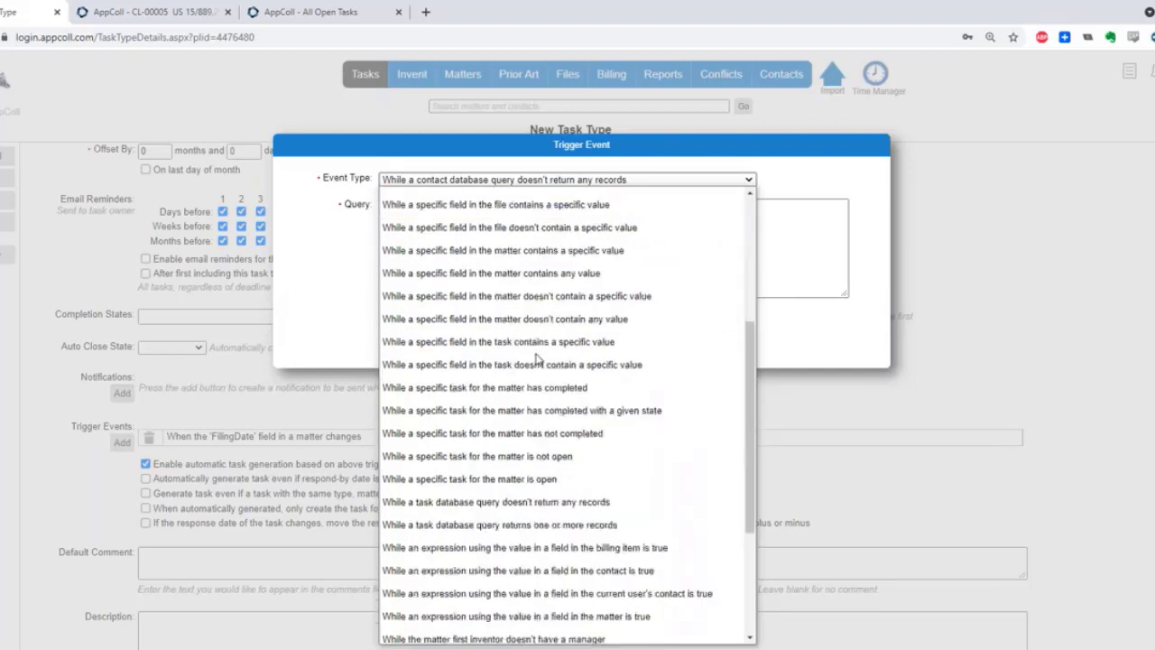
pyautogui.scroll(3, 537, 359)
pyautogui.scroll(2, 537, 358)
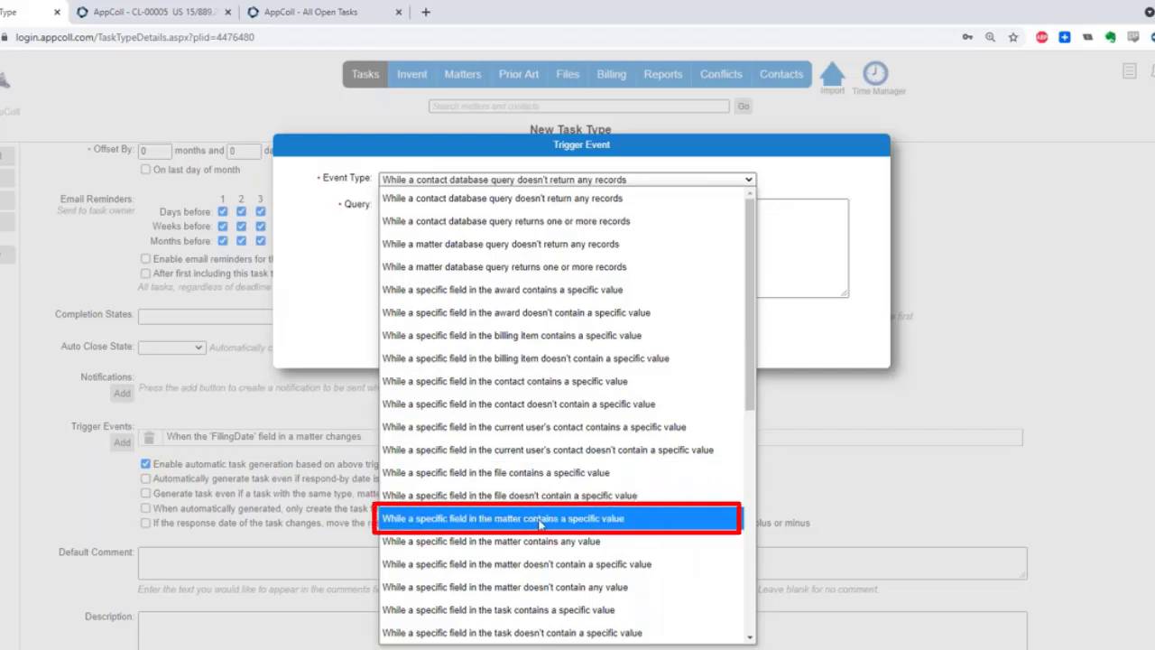
pyautogui.click(541, 522)
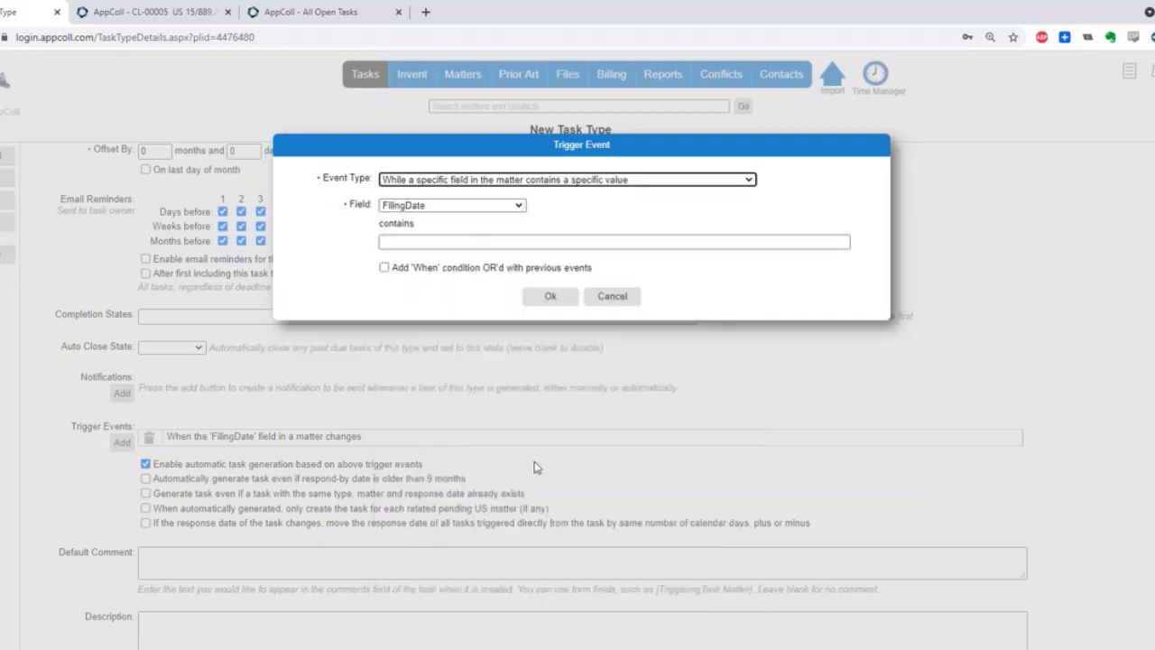
# Make the condition require the matter's Type field to contain "Utility: Foreign", and confirm it
pyautogui.click(463, 206)
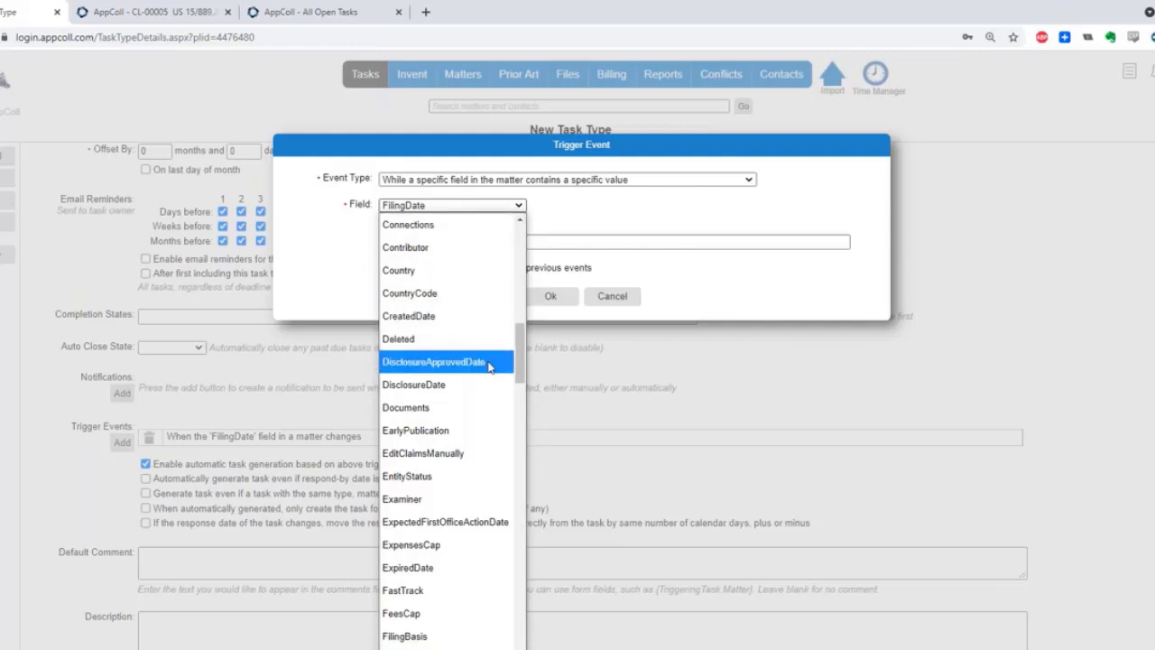
pyautogui.scroll(-20, 490, 366)
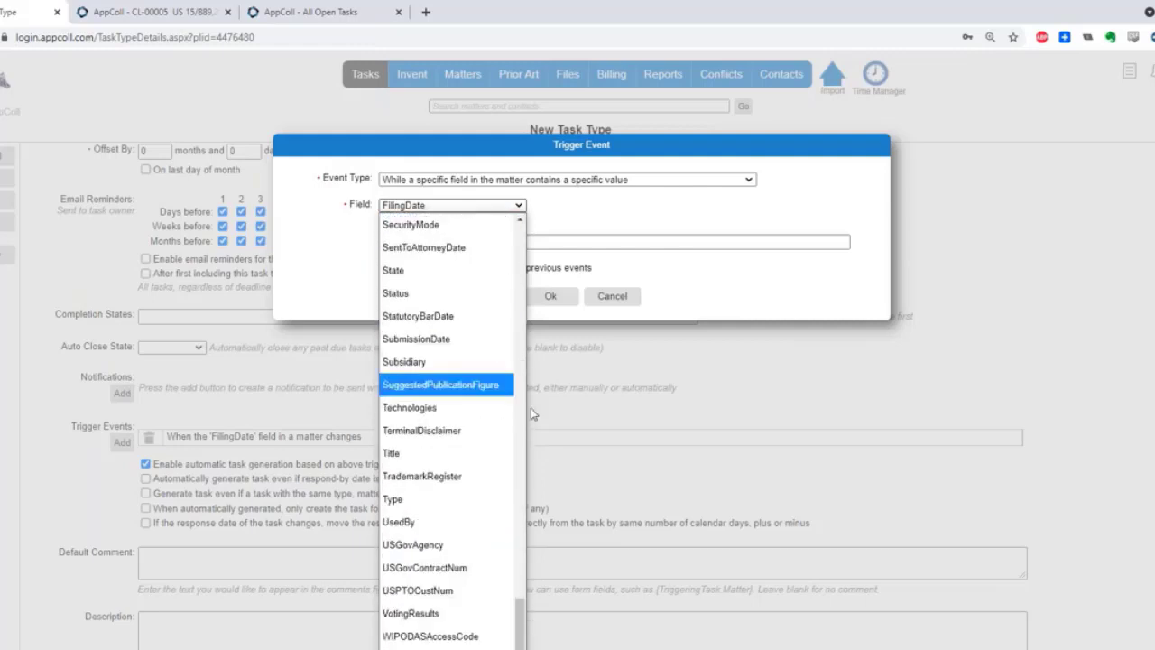
pyautogui.click(447, 498)
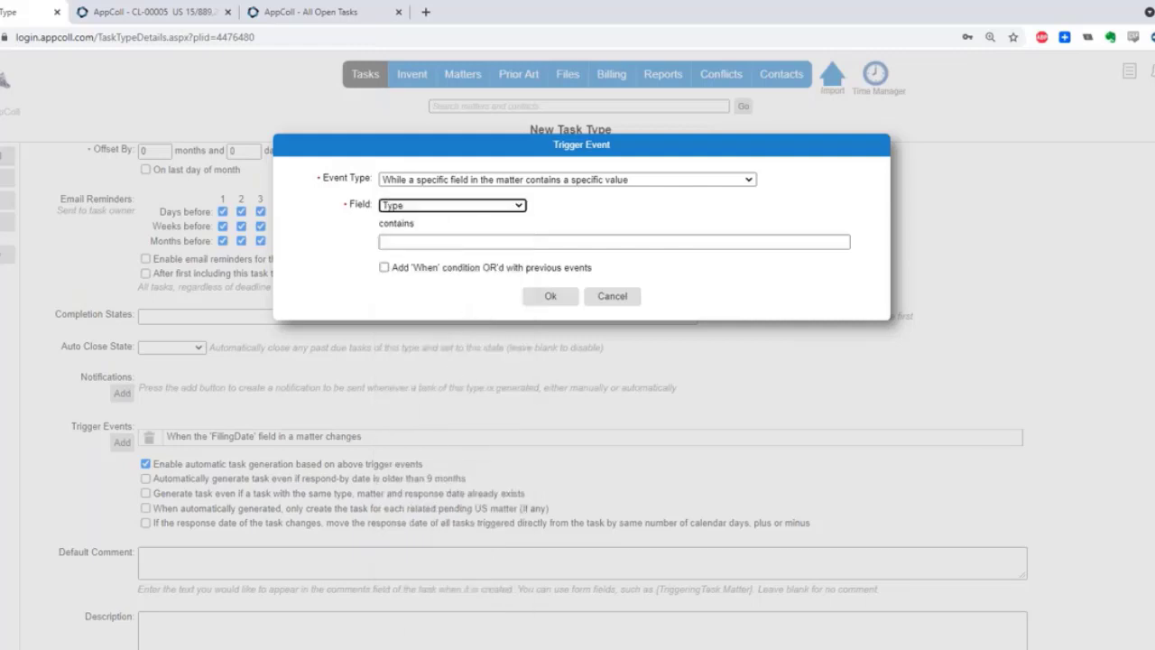
pyautogui.click(472, 241)
pyautogui.write('Utility')
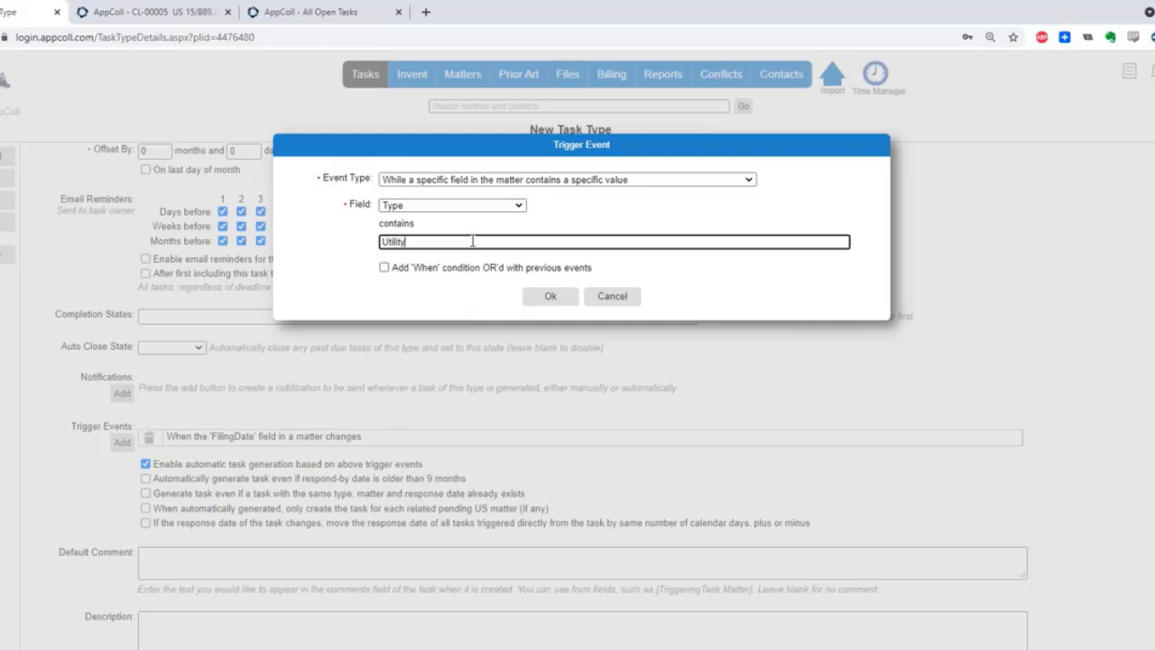
pyautogui.write(': Foreign')
pyautogui.press('Return')
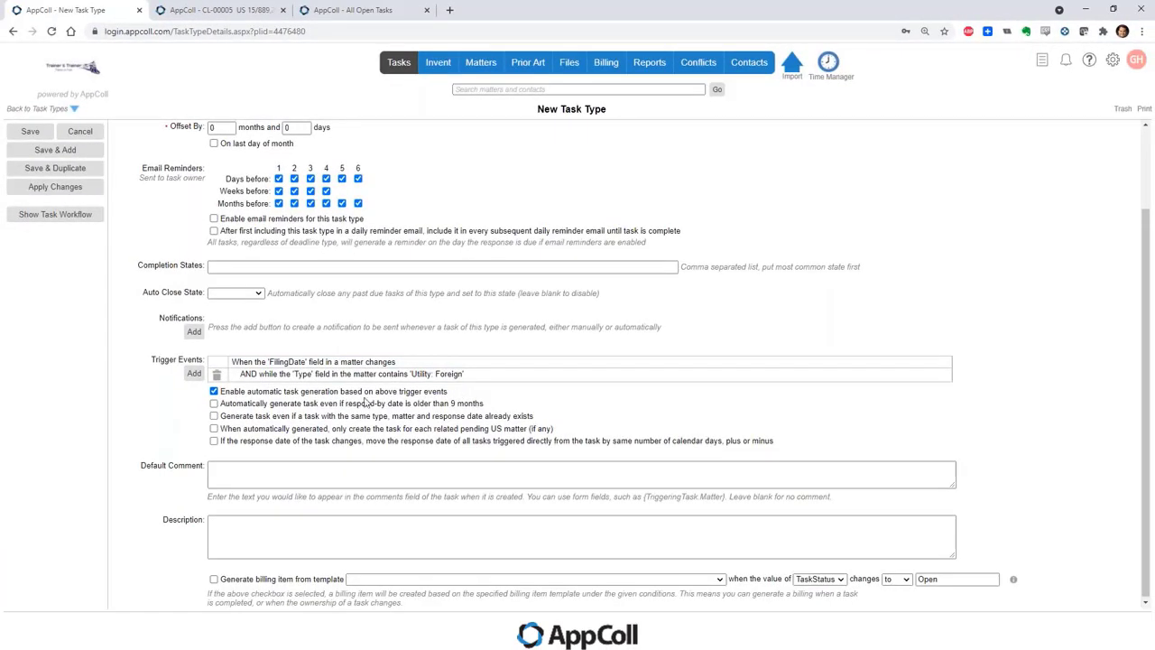
# Add another trigger condition requiring the matter's CountryCode field to contain "CA"
pyautogui.click(195, 375)
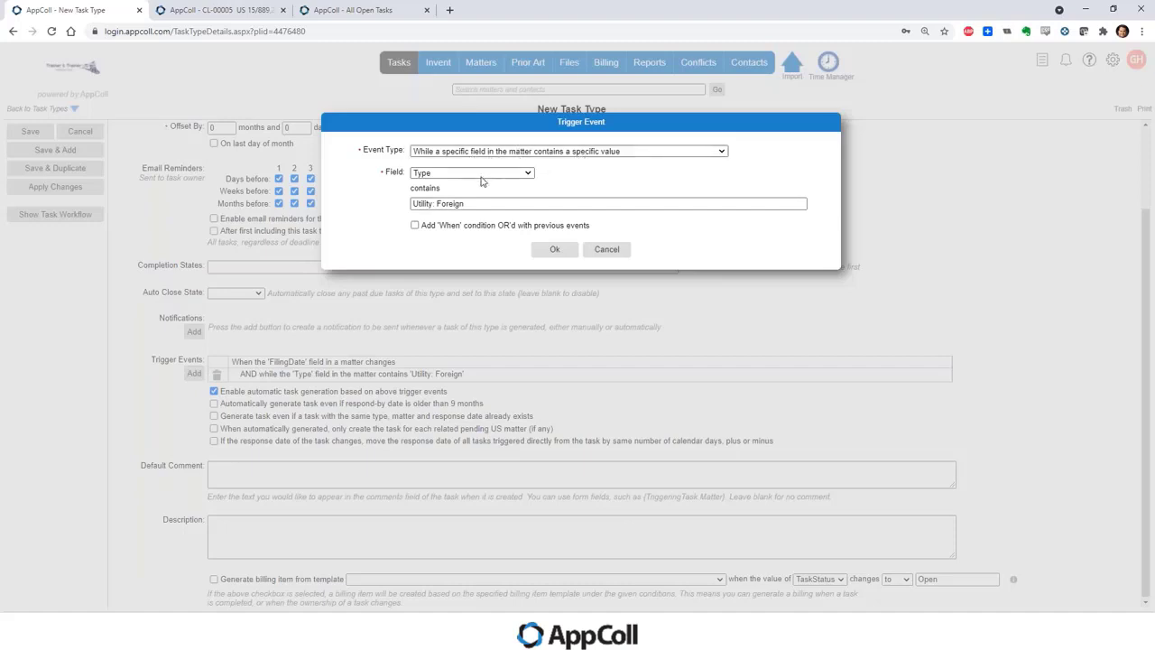
pyautogui.click(481, 175)
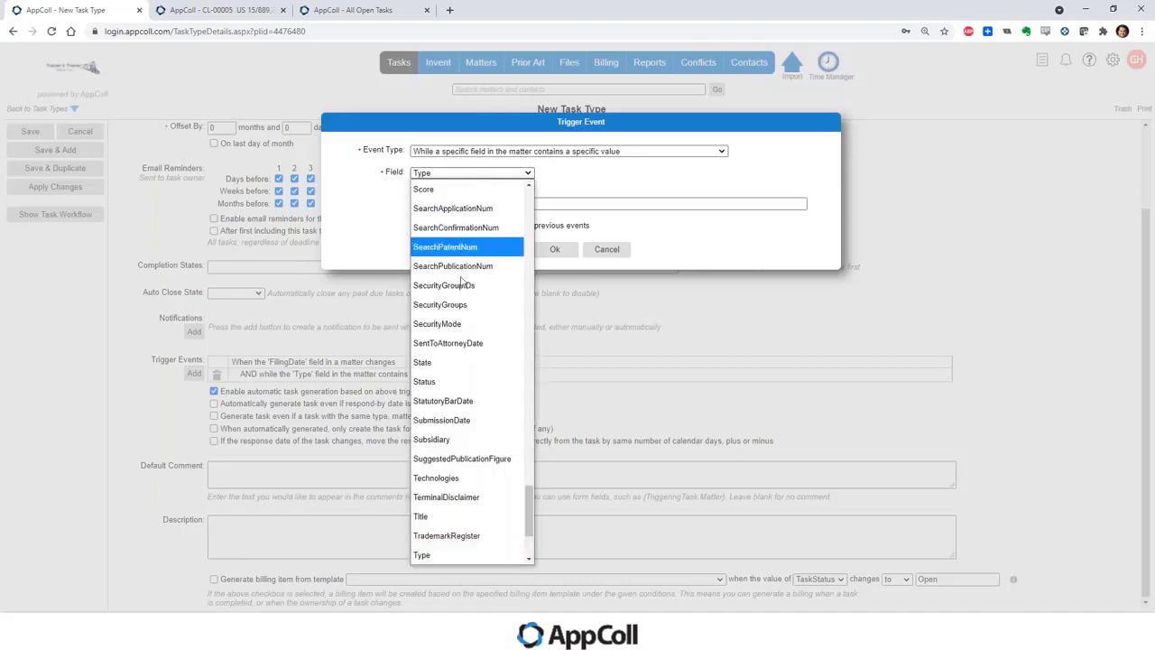
pyautogui.scroll(20, 465, 296)
pyautogui.scroll(-5, 456, 361)
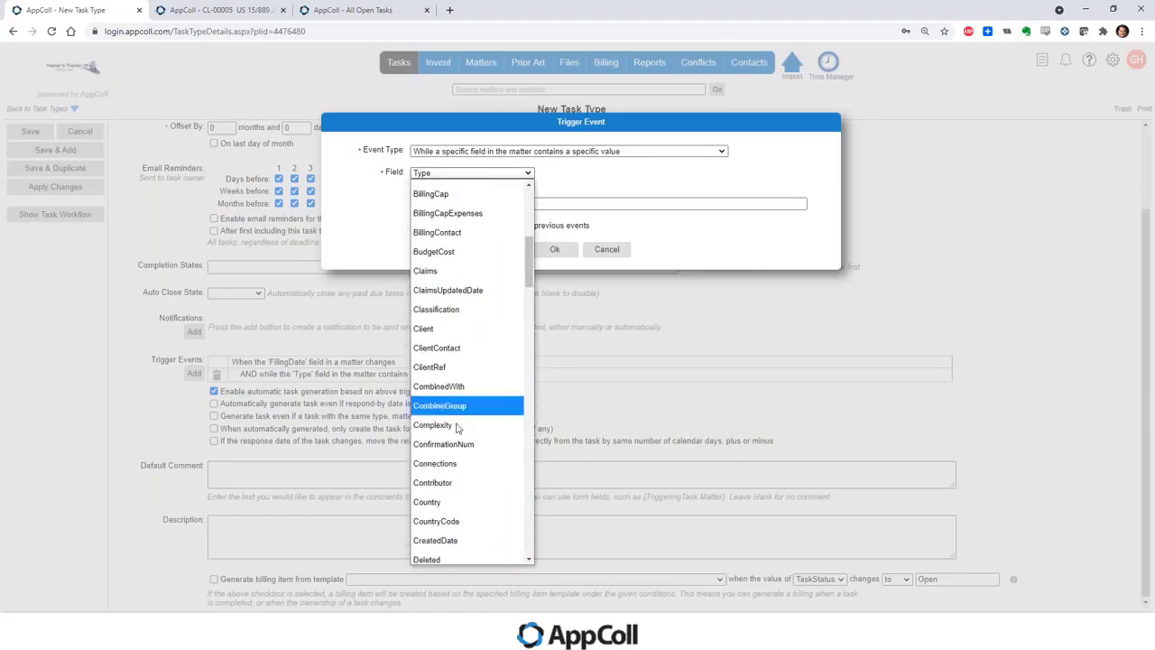
pyautogui.click(453, 522)
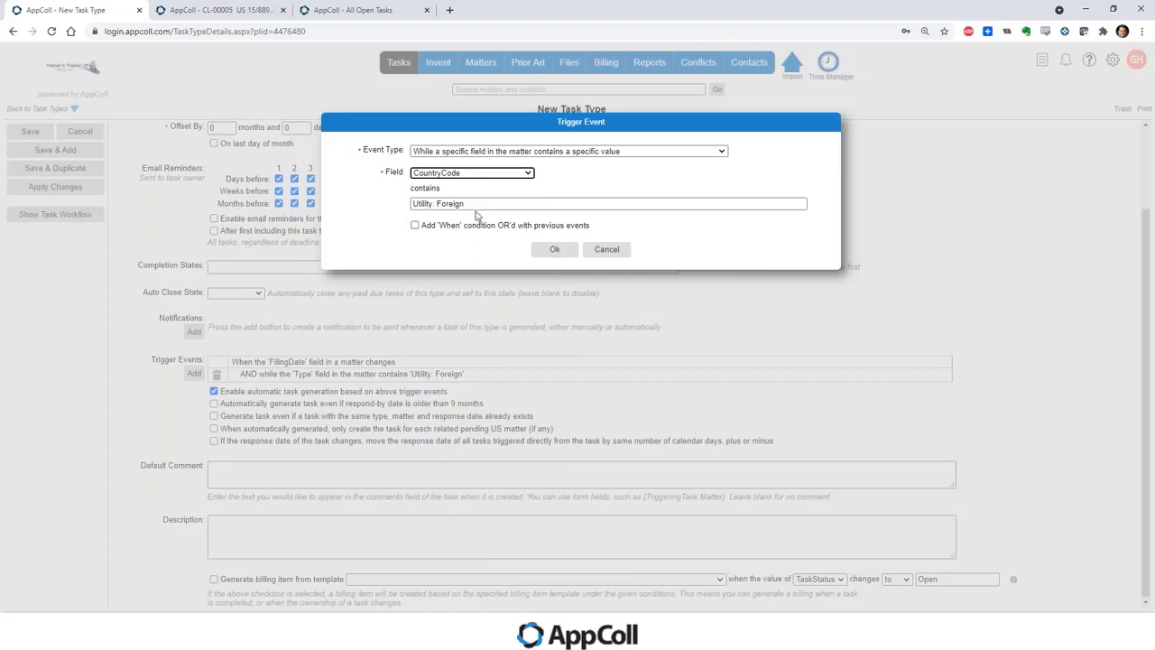
pyautogui.press('Tab')
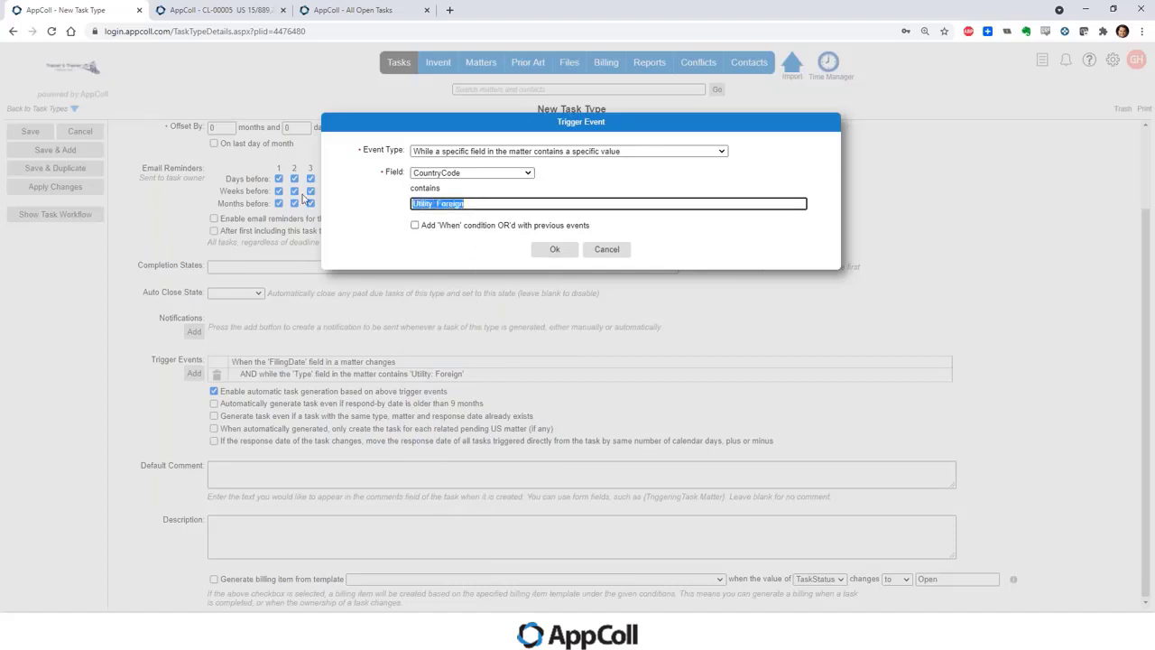
pyautogui.write('CA')
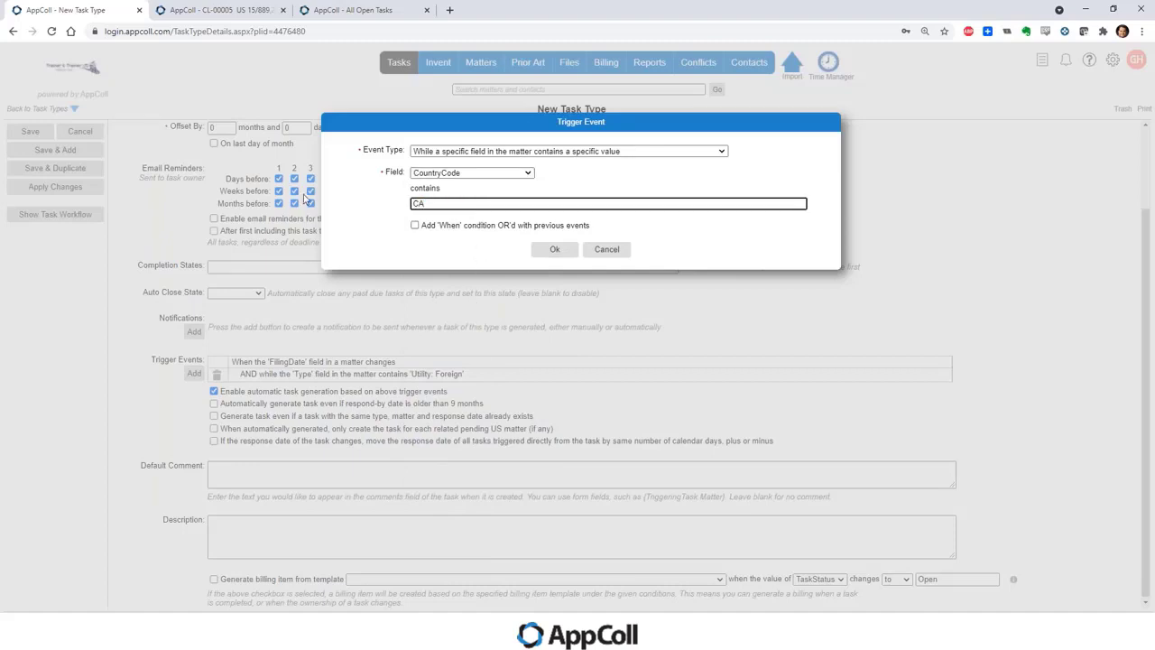
pyautogui.click(554, 250)
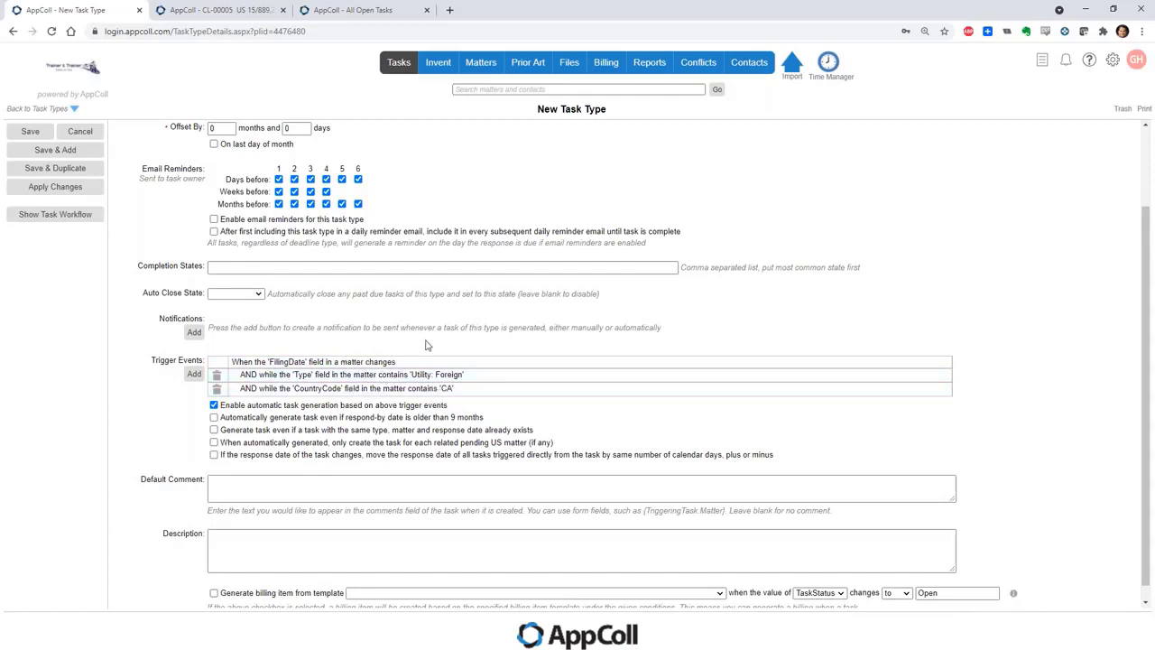
# Base the task type's response date on the matter filing date with a 12-month offset, and apply the changes
pyautogui.scroll(2, 354, 318)
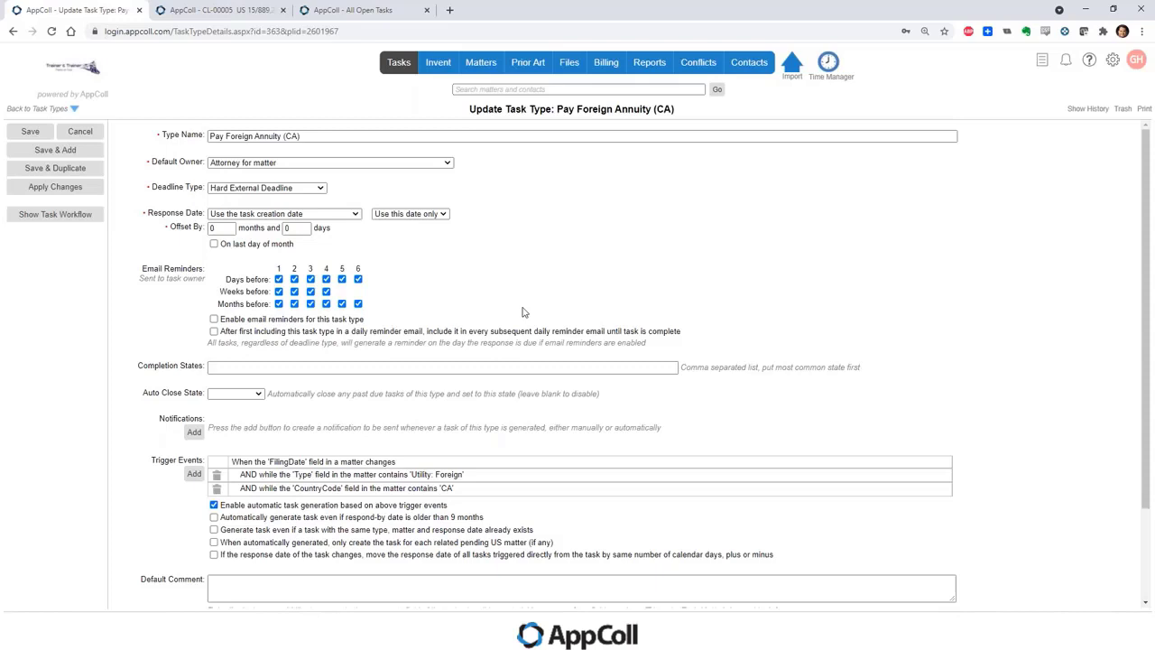
pyautogui.click(232, 220)
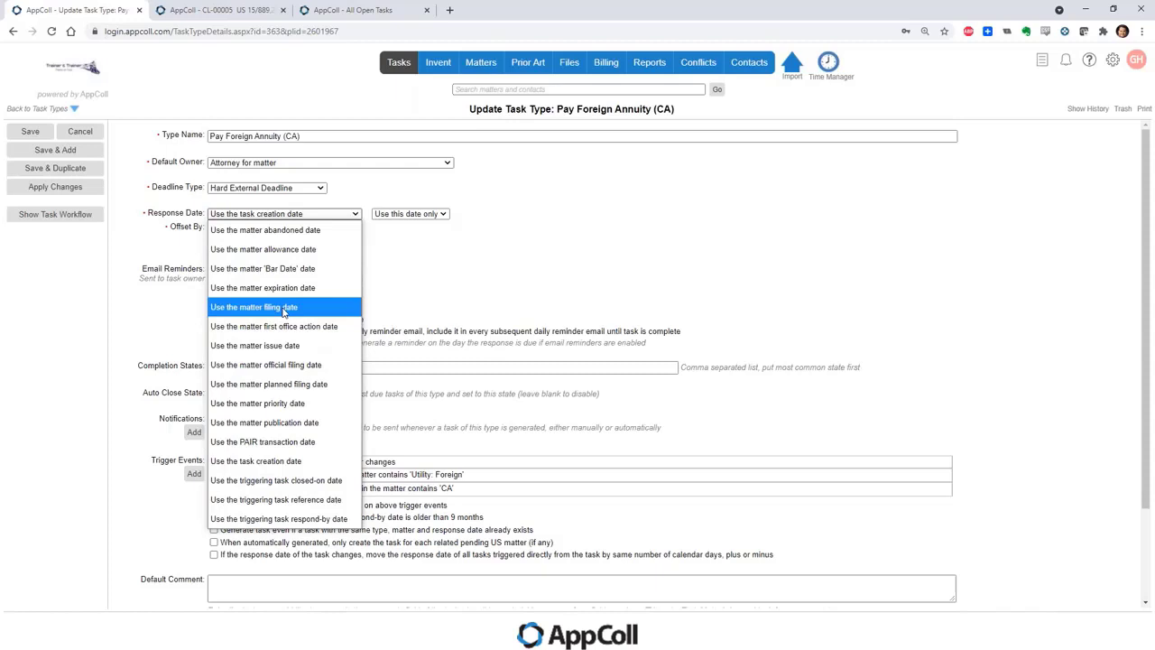
pyautogui.click(252, 311)
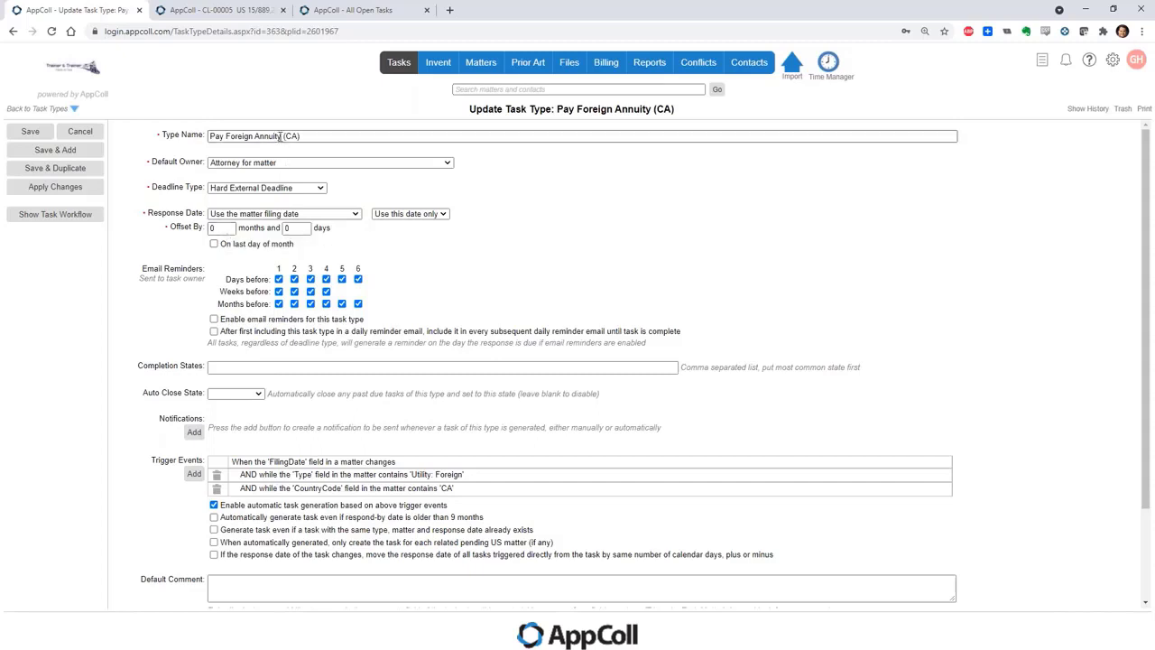
pyautogui.doubleClick(222, 228)
pyautogui.click(456, 279)
pyautogui.doubleClick(226, 229)
pyautogui.click(171, 244)
pyautogui.click(72, 187)
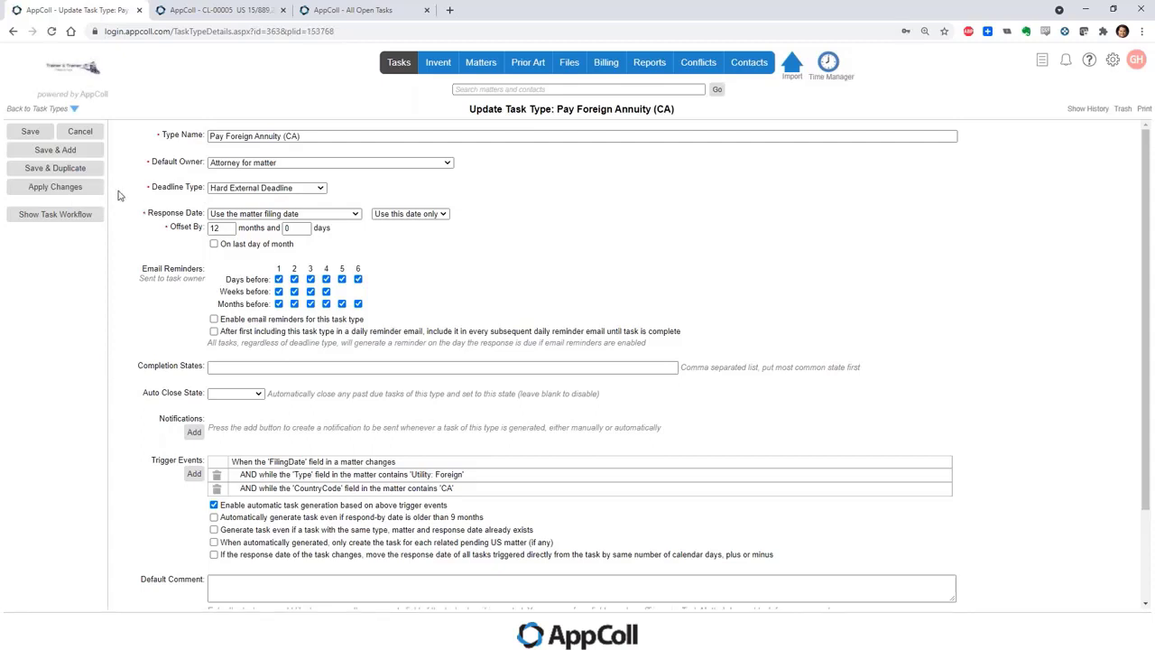
# Search for the matter CL-0001-CA from the open matter page and open its details
pyautogui.hotkey('ctrl', 'Tab')
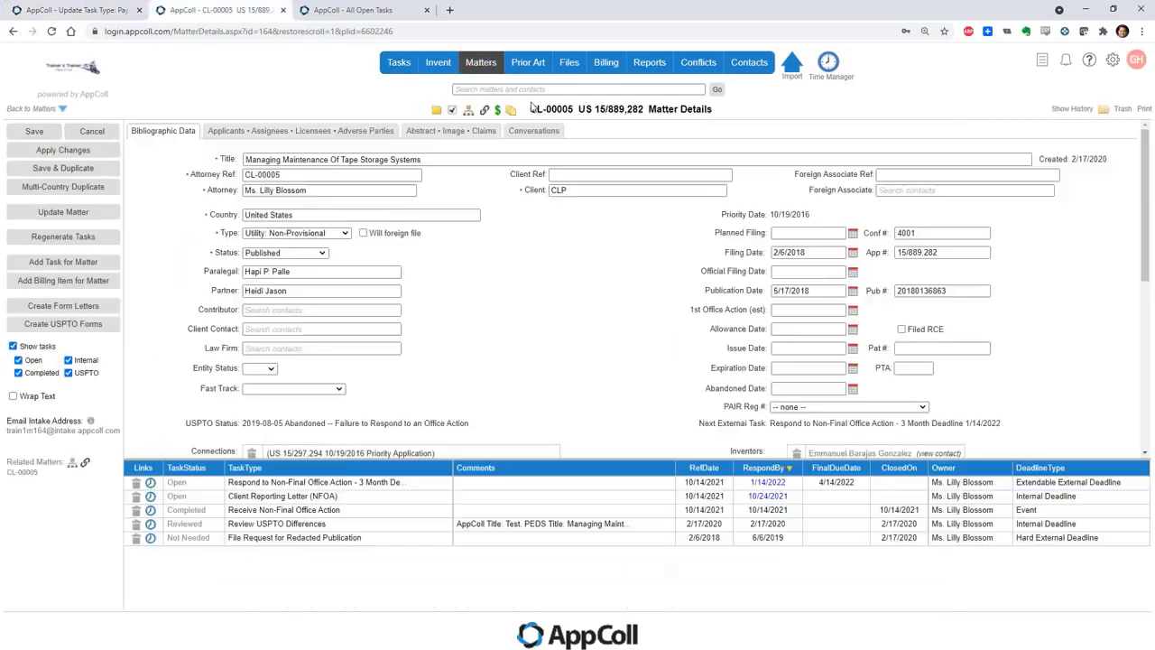
pyautogui.click(545, 89)
pyautogui.write('cl')
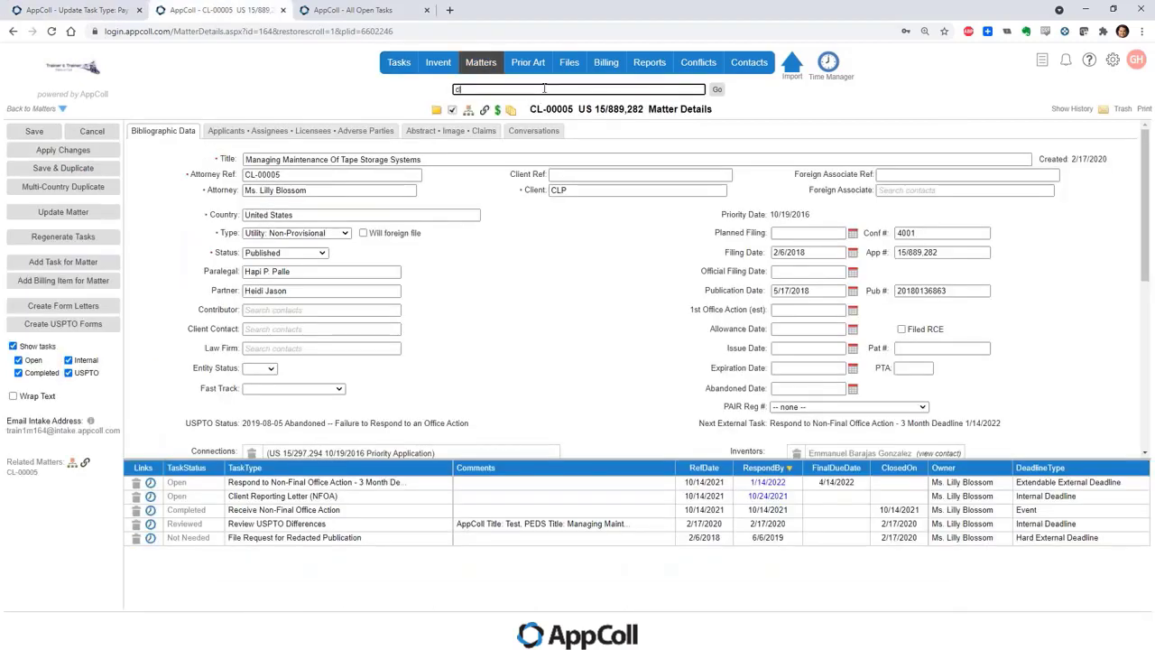
pyautogui.write('-0001-ca')
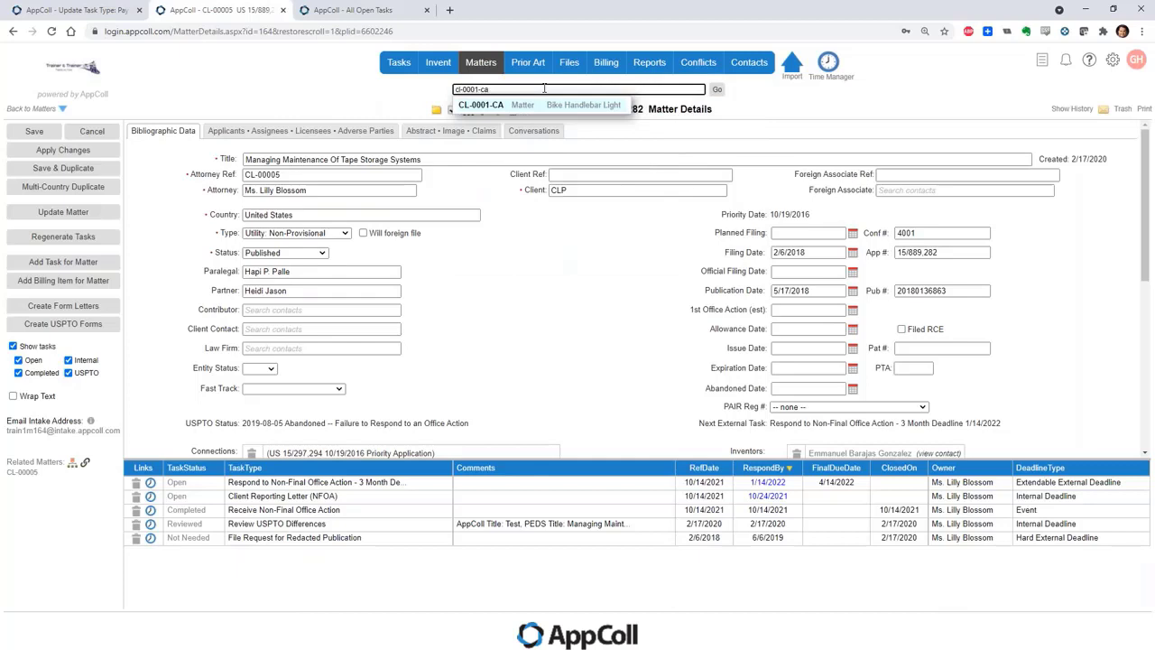
pyautogui.press('Return')
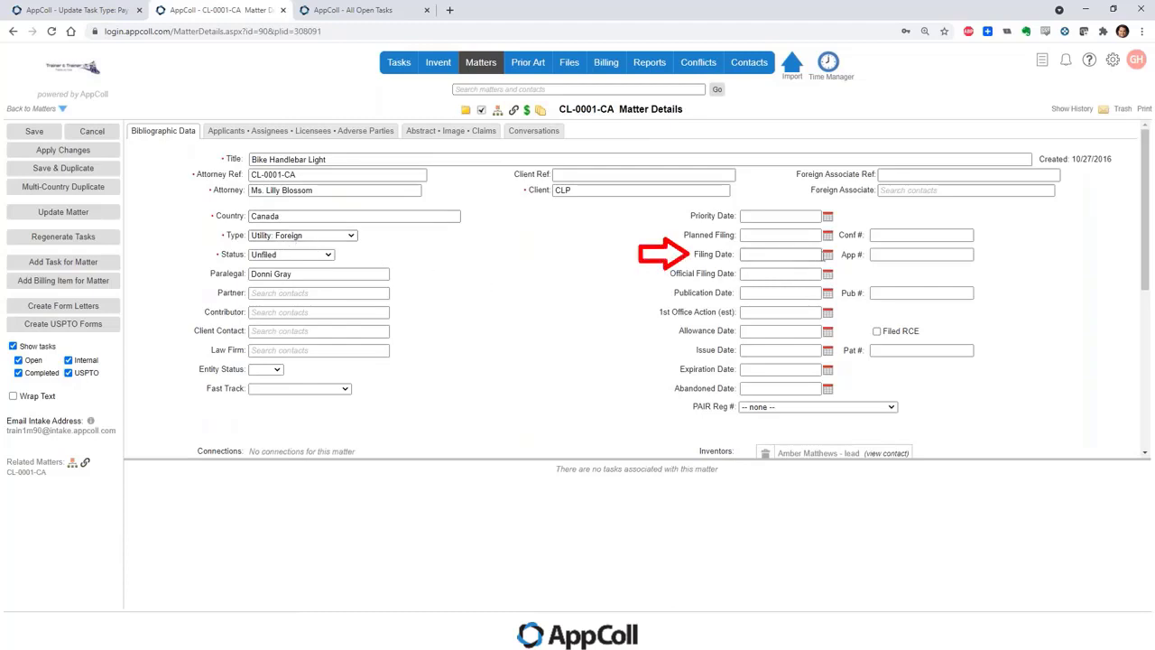
# Set the matter's filing date to October 14, 2021, and check its task list
pyautogui.click(828, 254)
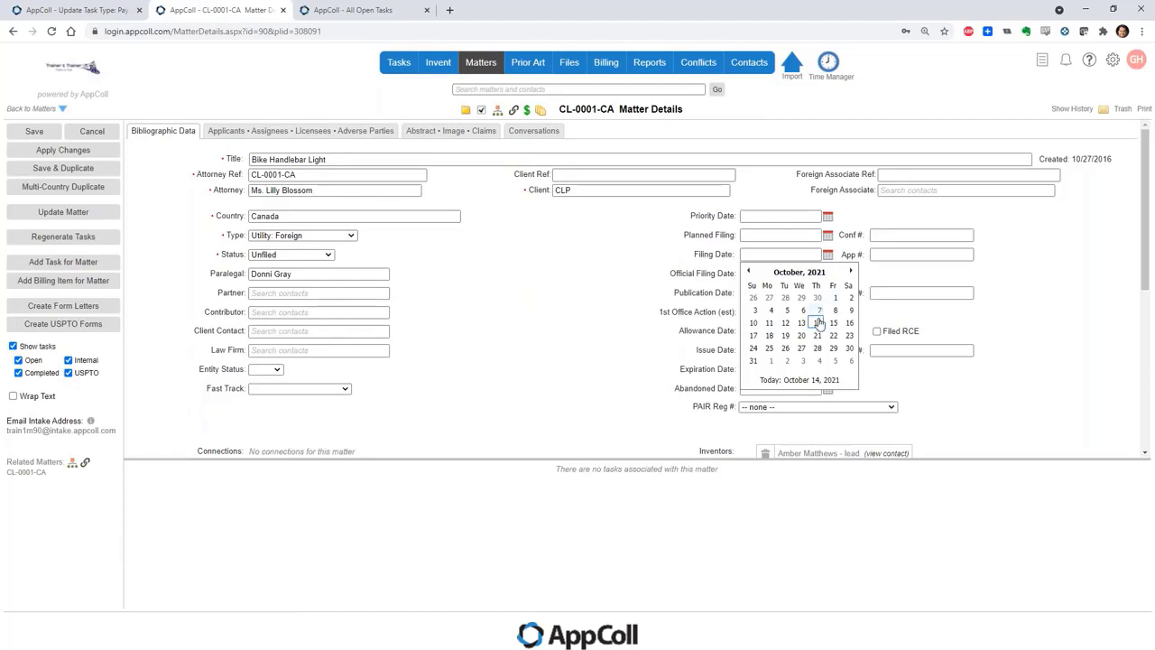
pyautogui.click(817, 322)
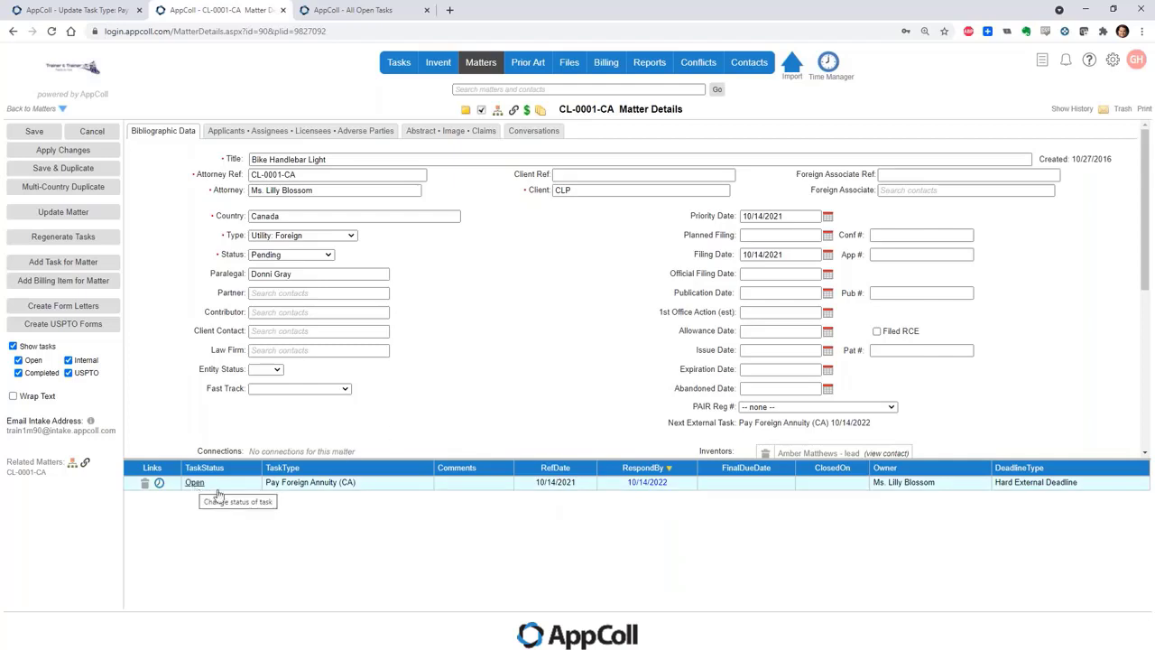
pyautogui.moveTo(371, 491)
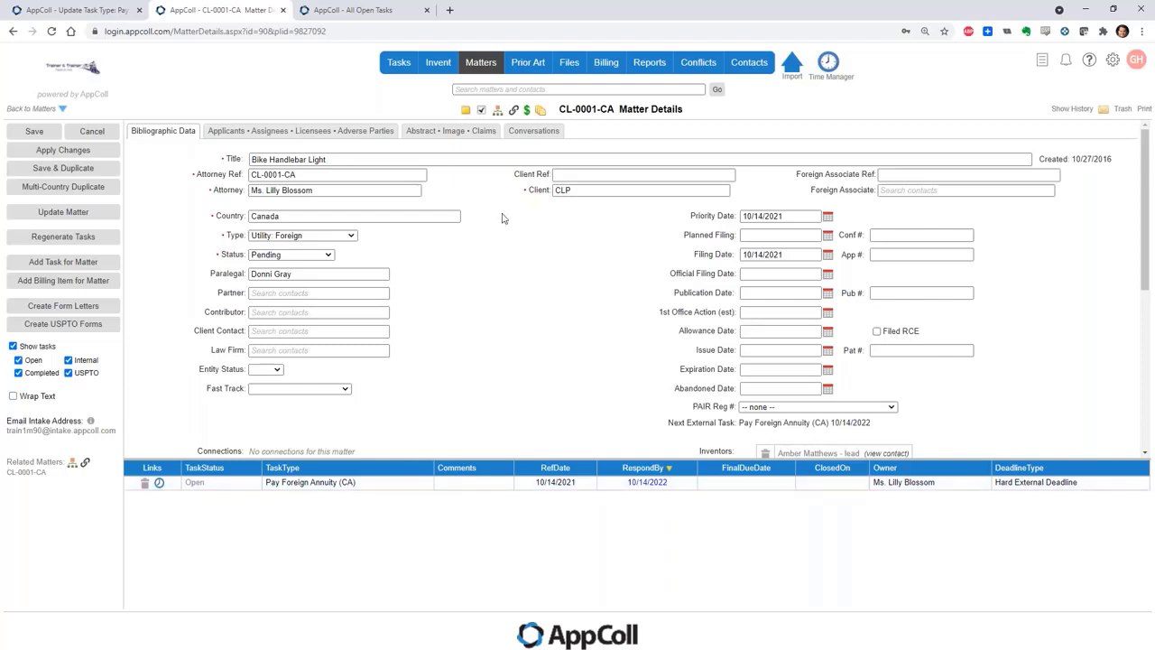
# Add an OR'd trigger event to the Pay Foreign Annuity (CA) task type for when a Pay Foreign Annuity (CA) task completes with state Completed
pyautogui.click(66, 12)
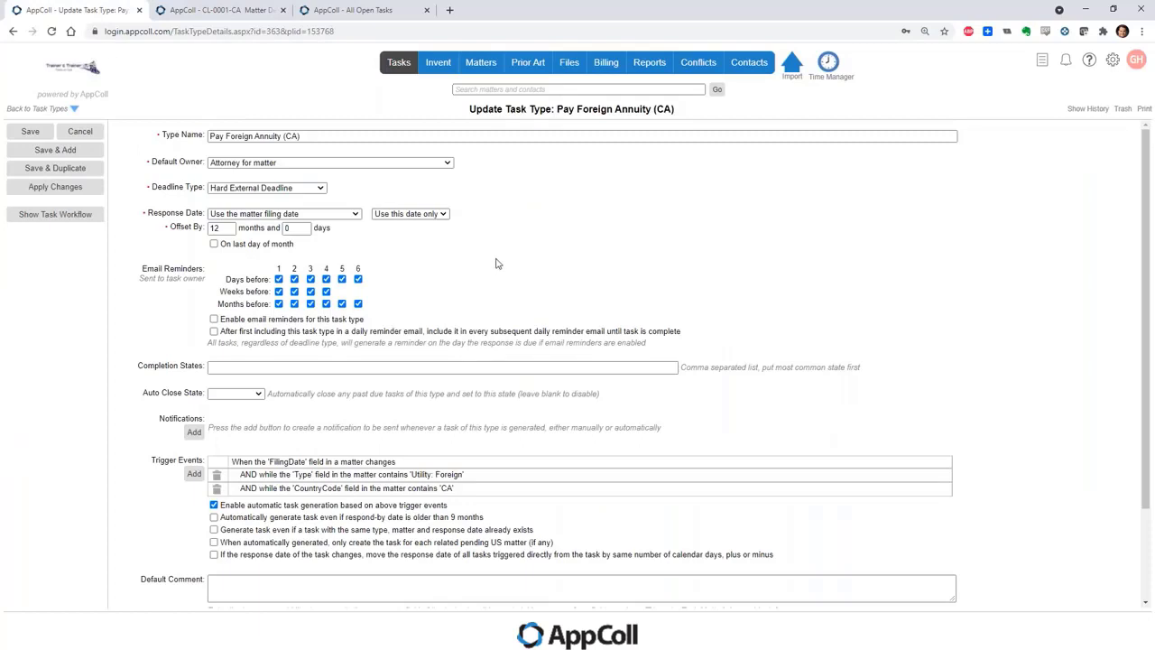
pyautogui.click(193, 475)
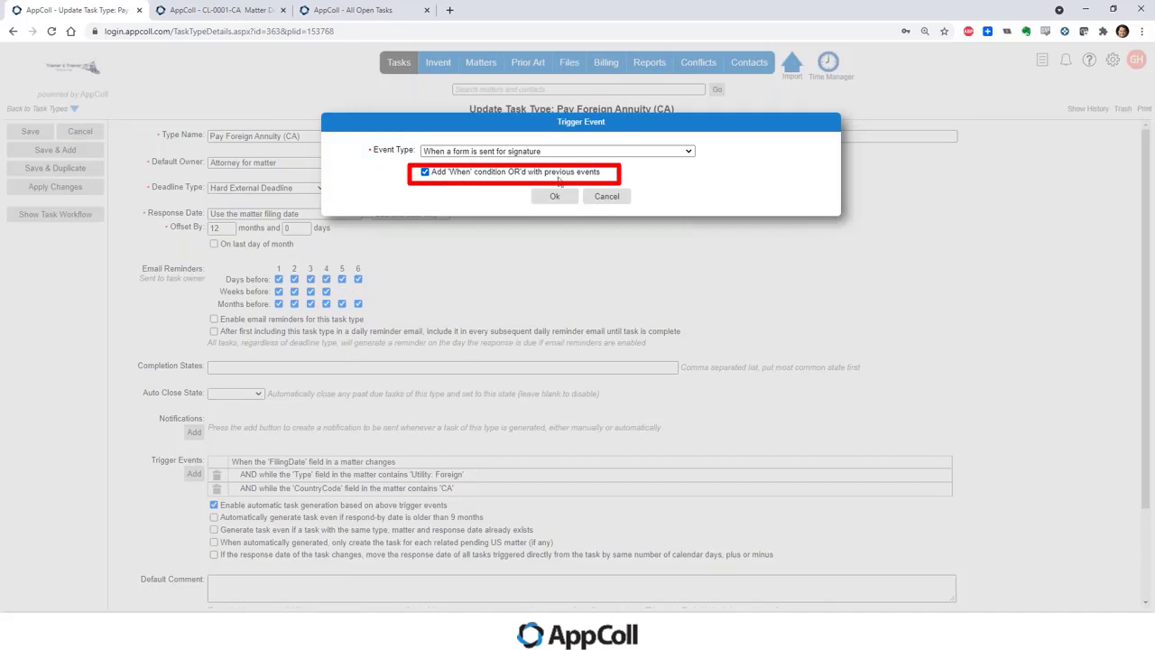
pyautogui.click(470, 153)
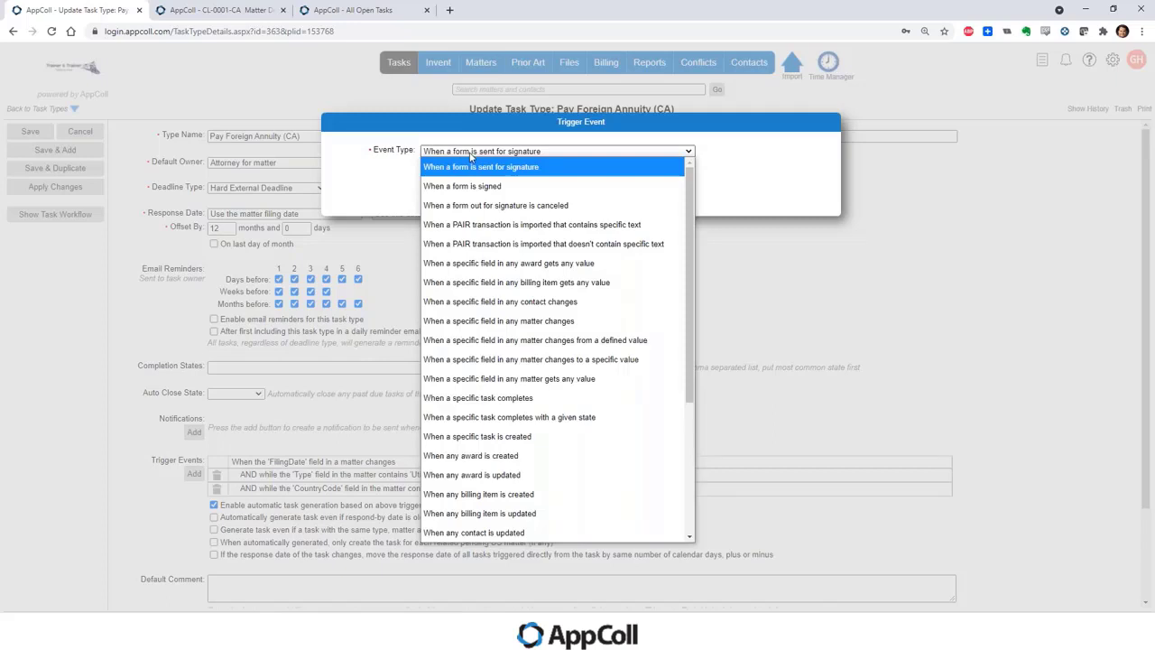
pyautogui.click(534, 418)
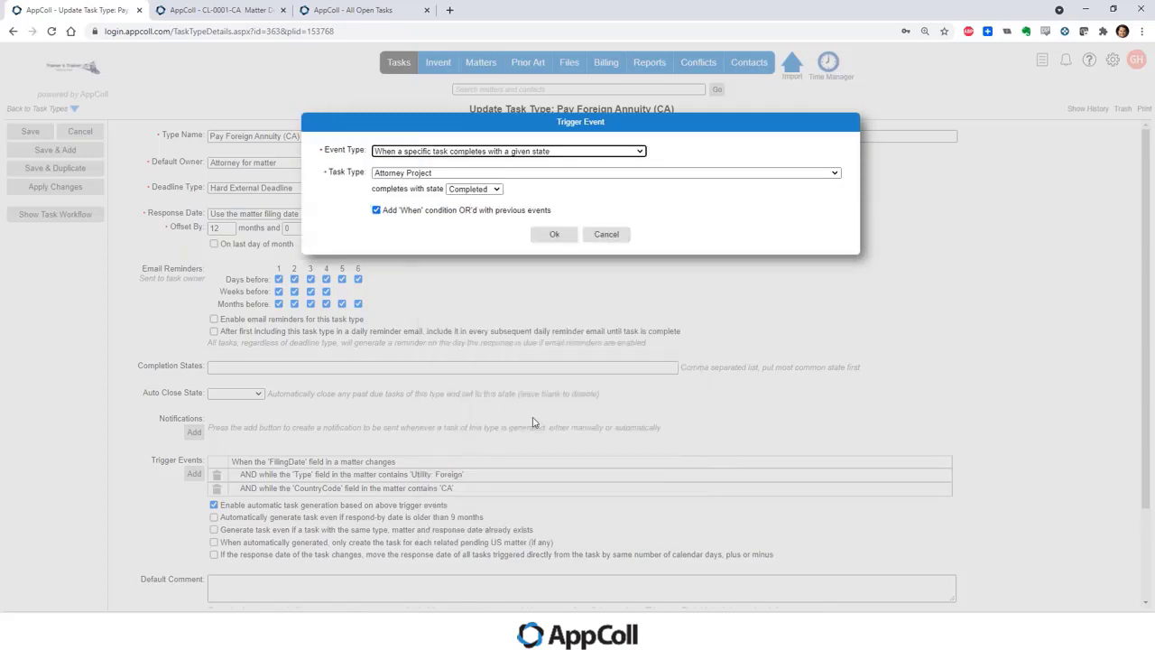
pyautogui.click(512, 174)
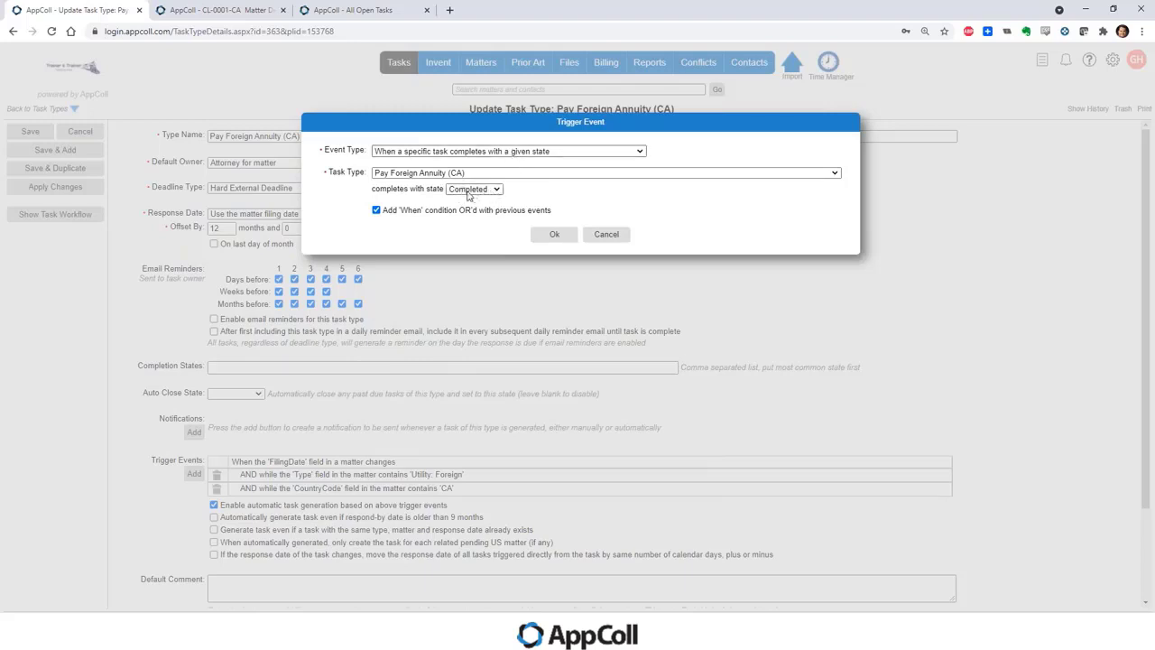
pyautogui.click(556, 235)
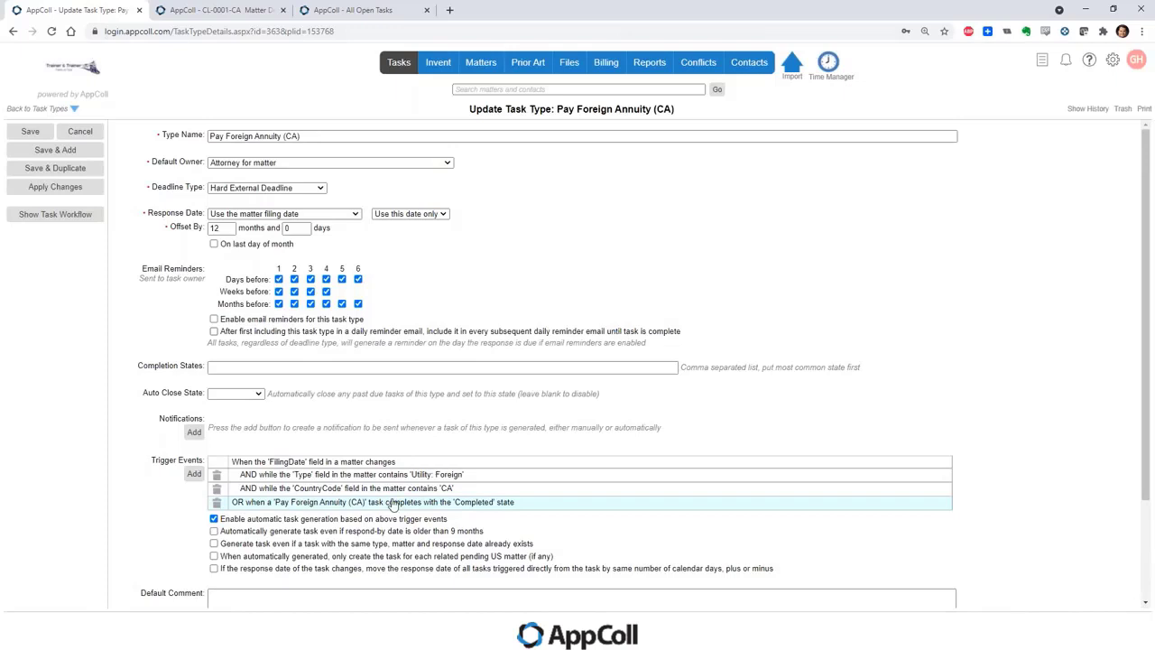
# Review the annuity task on matter CL-0001-CA against the task type's filing date offset
pyautogui.click(213, 10)
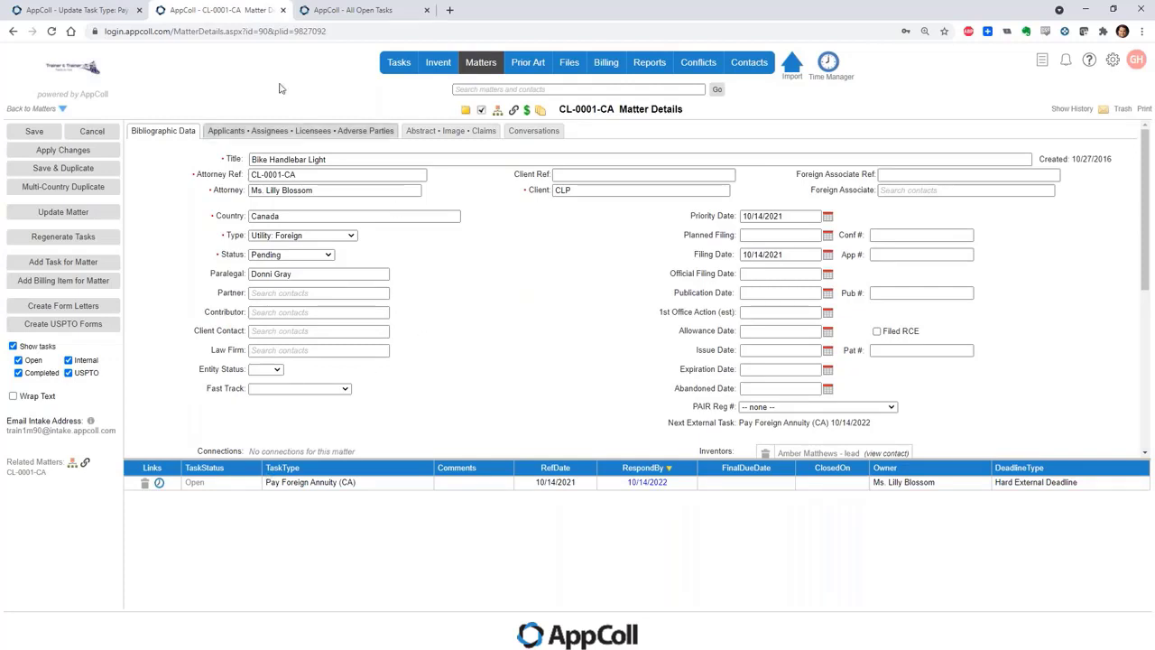
pyautogui.click(73, 10)
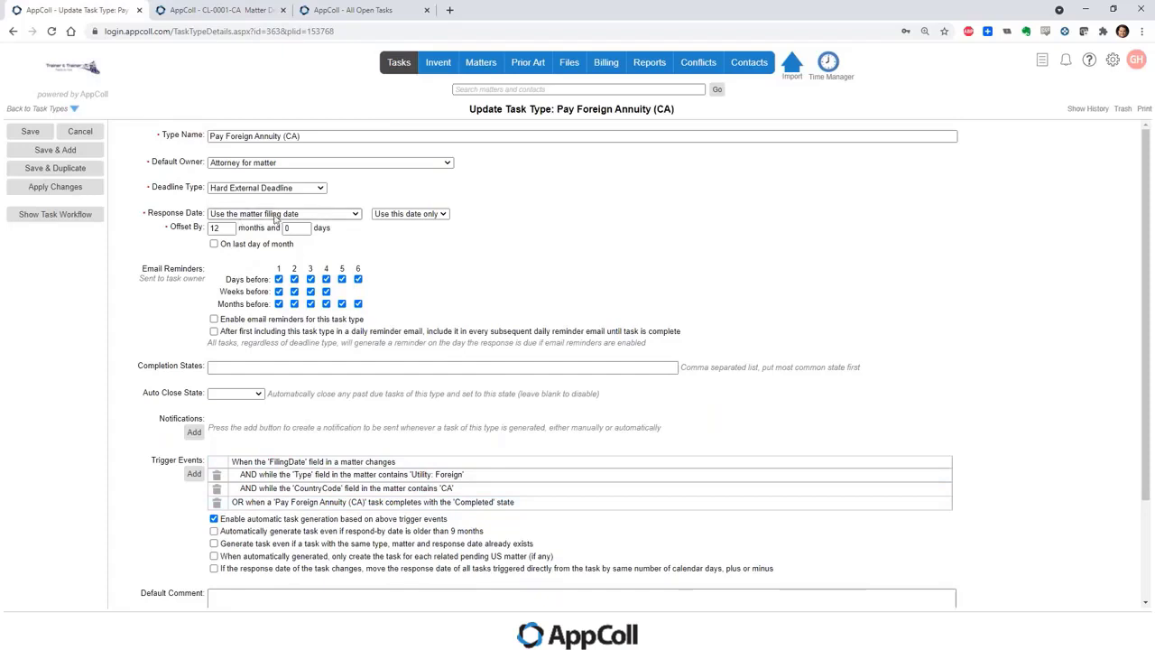
pyautogui.moveTo(233, 230); pyautogui.dragTo(187, 231)
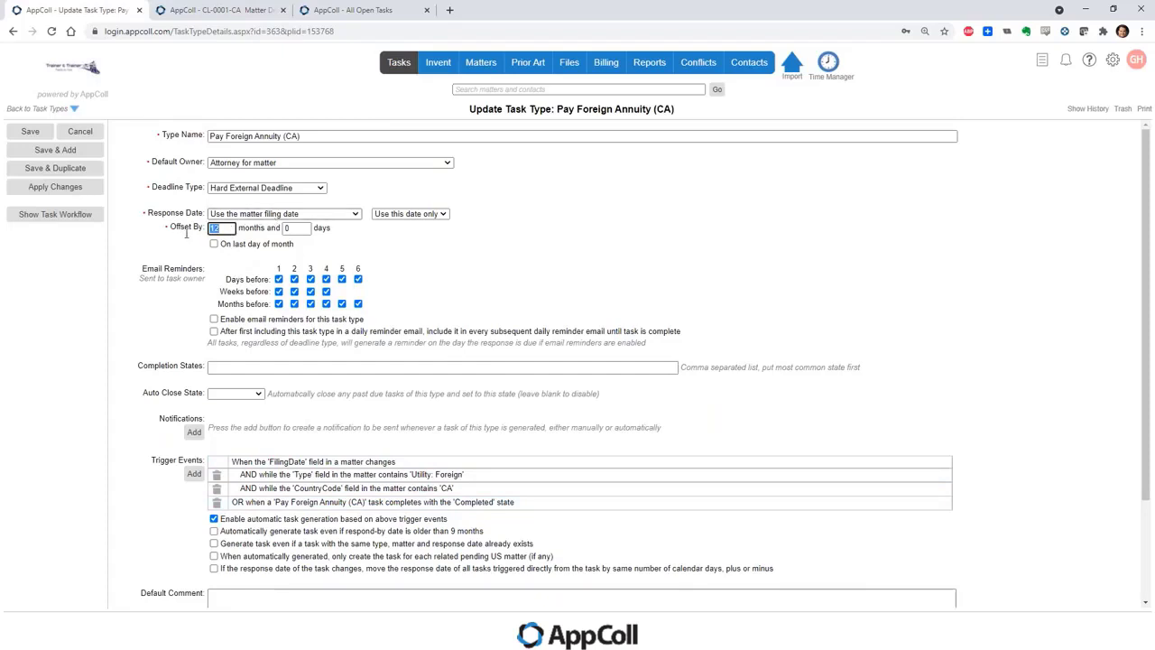
pyautogui.click(180, 255)
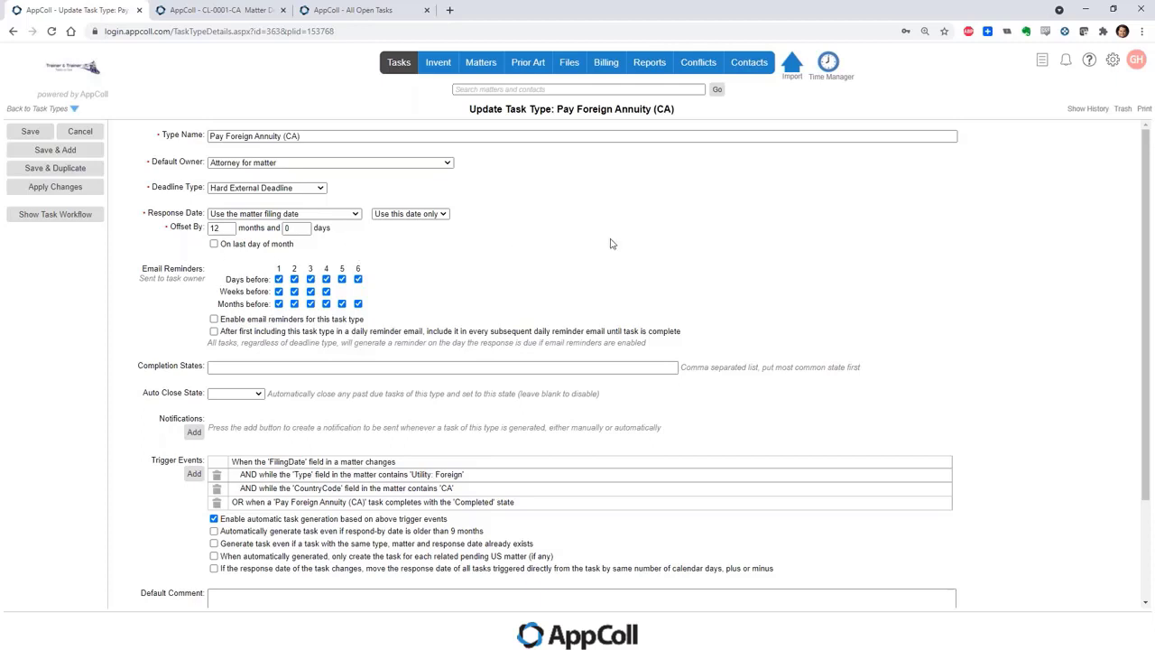
# Add an "Or, if later" response date based on the triggering task respond-by date with a 12-month offset
pyautogui.click(406, 217)
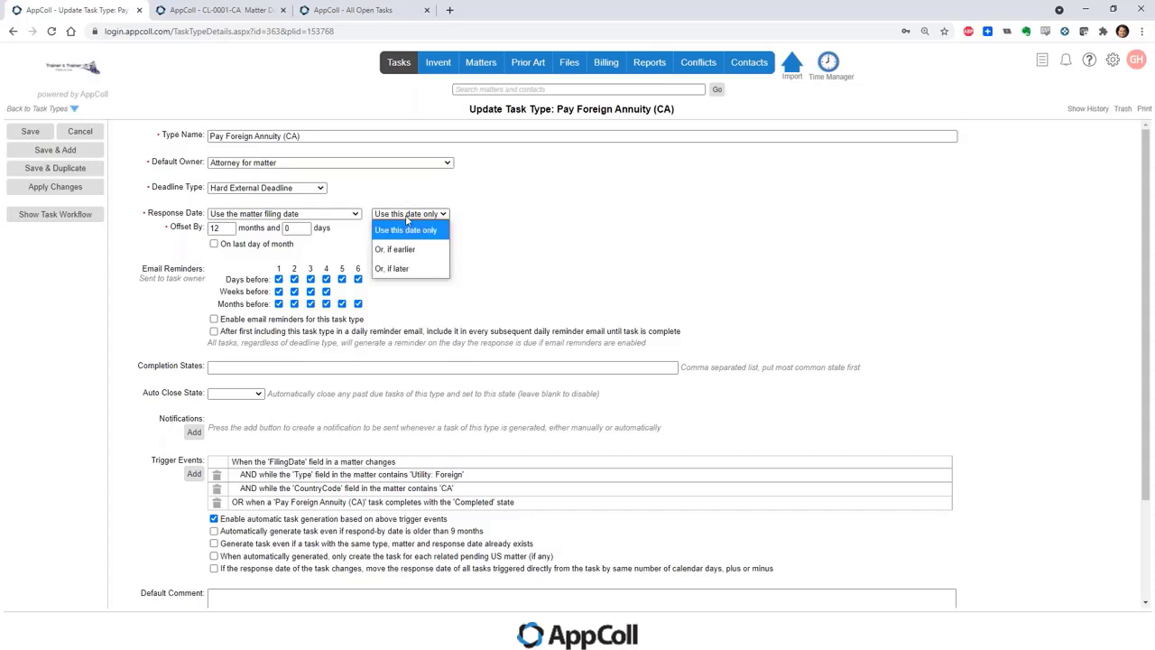
pyautogui.click(404, 271)
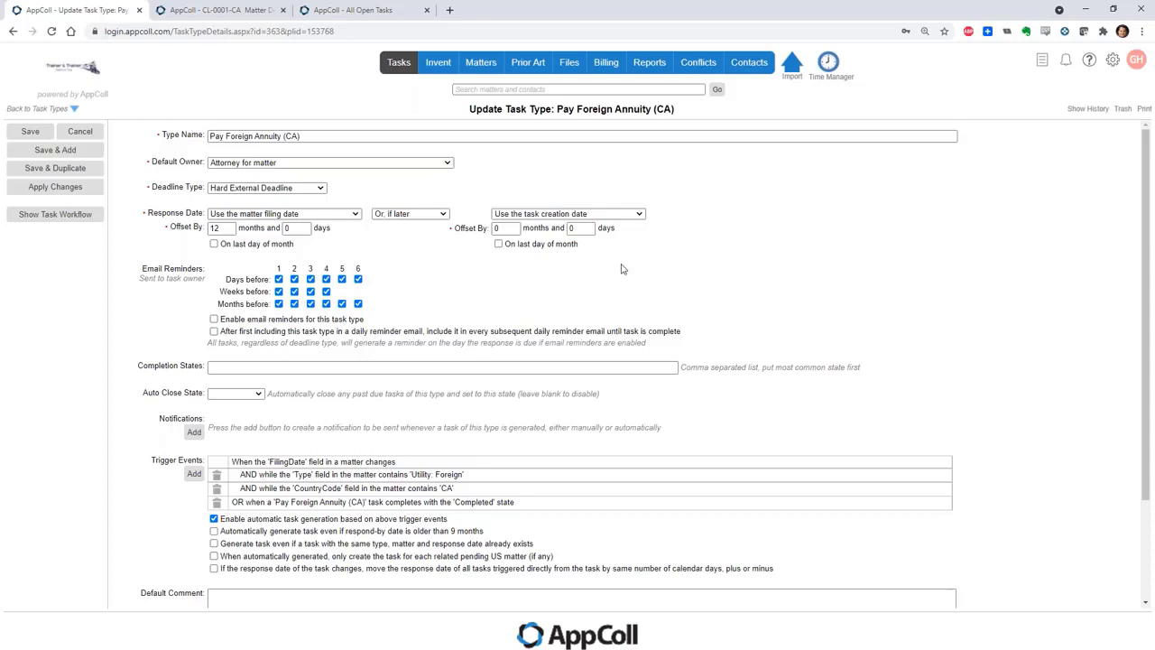
pyautogui.click(570, 217)
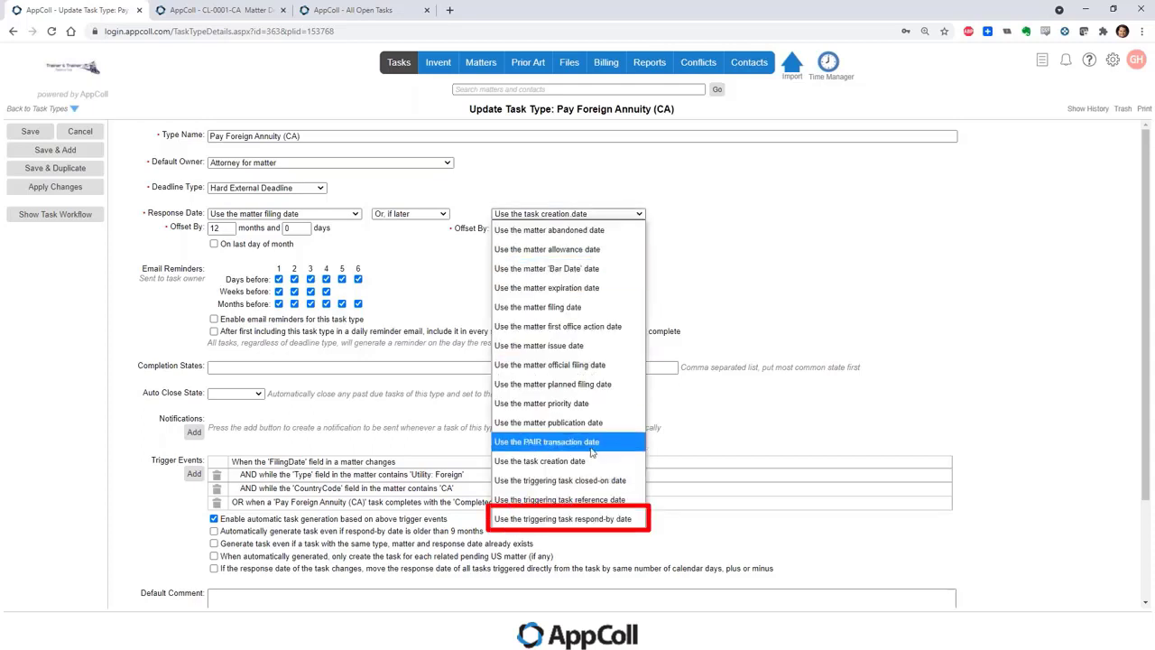
pyautogui.click(558, 520)
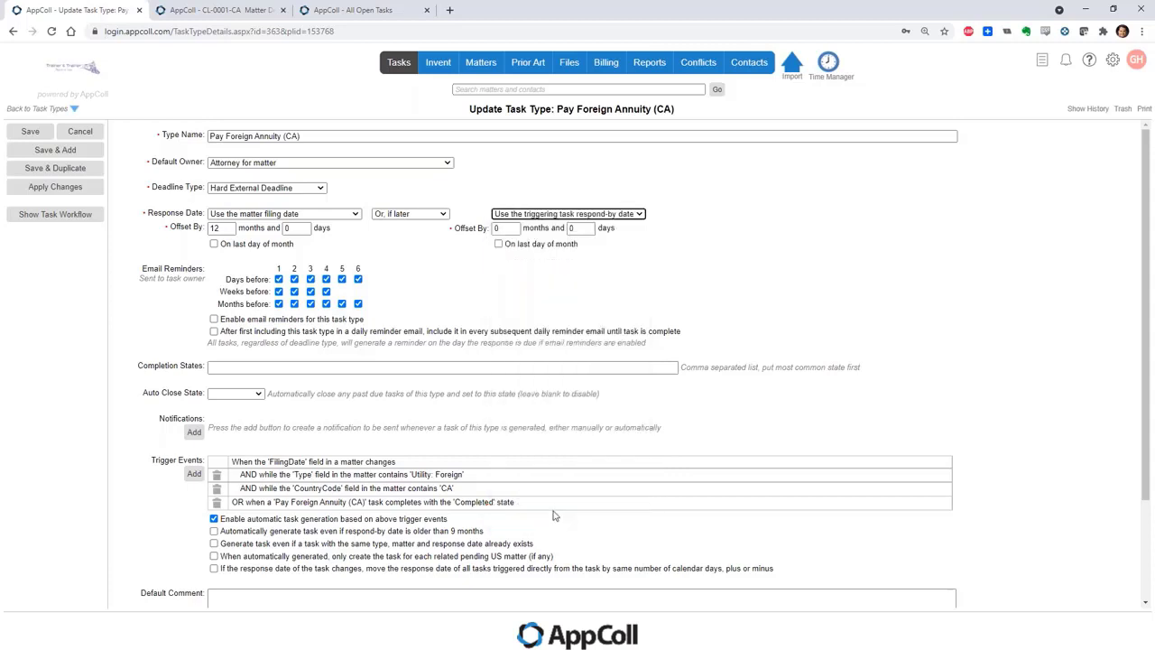
pyautogui.click(505, 227)
pyautogui.press('BackSpace')
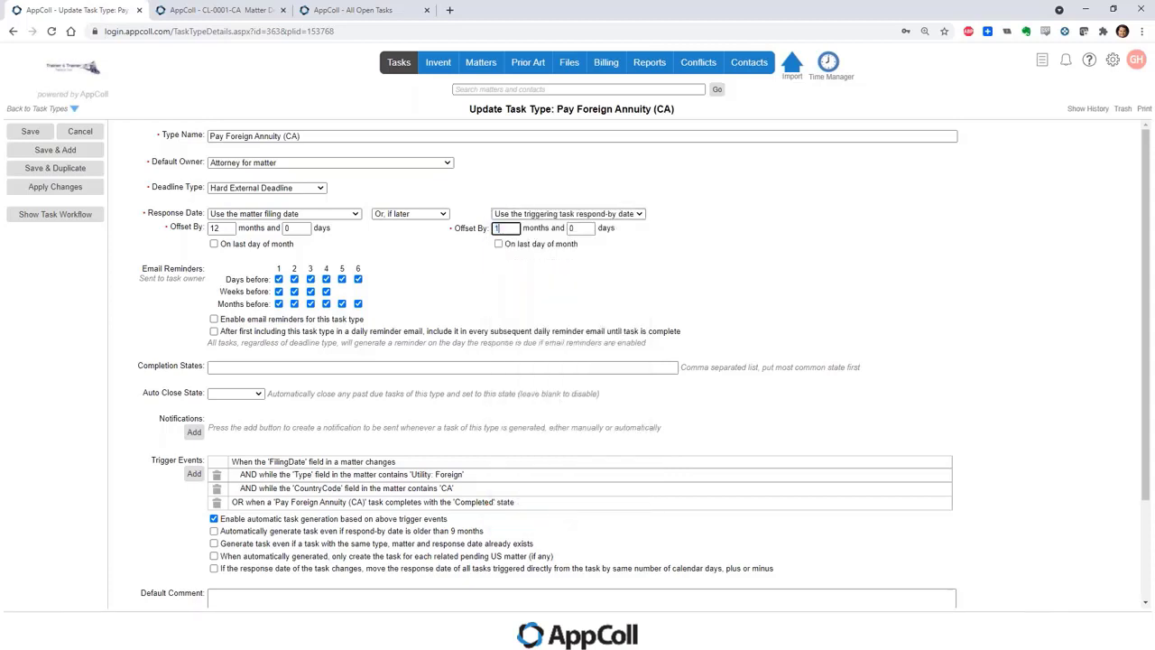
pyautogui.write('12')
pyautogui.click(478, 224)
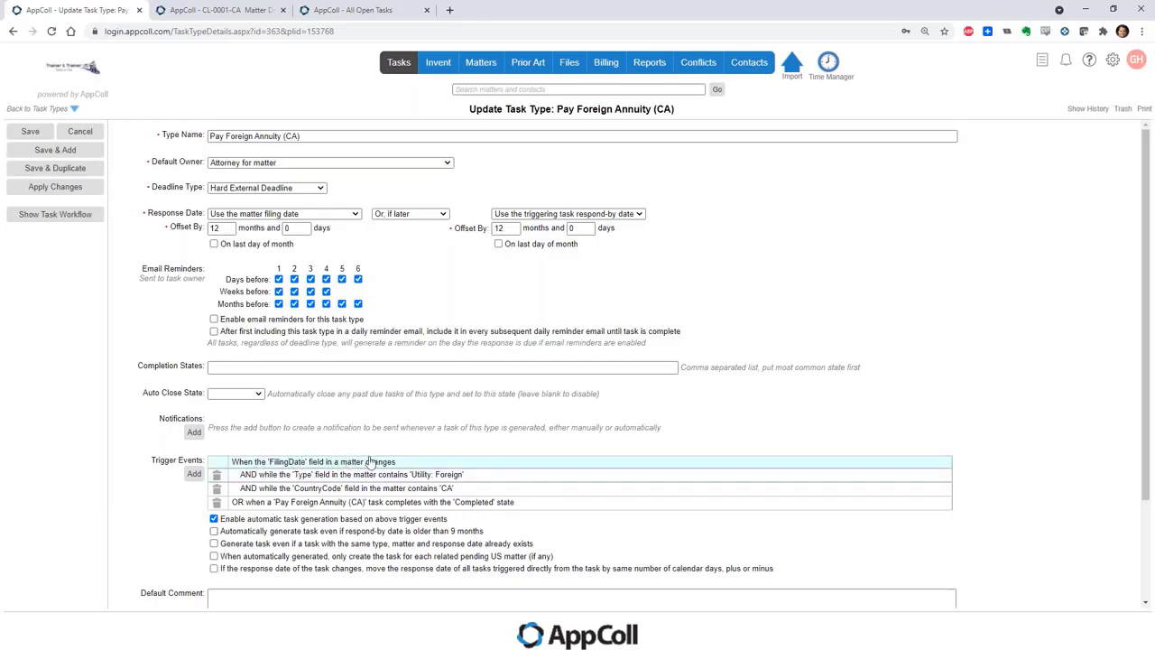
# Check the open annuity task's dates on matter CL-0001-CA, and apply the changes to the Pay Foreign Annuity (CA) task type
pyautogui.click(176, 13)
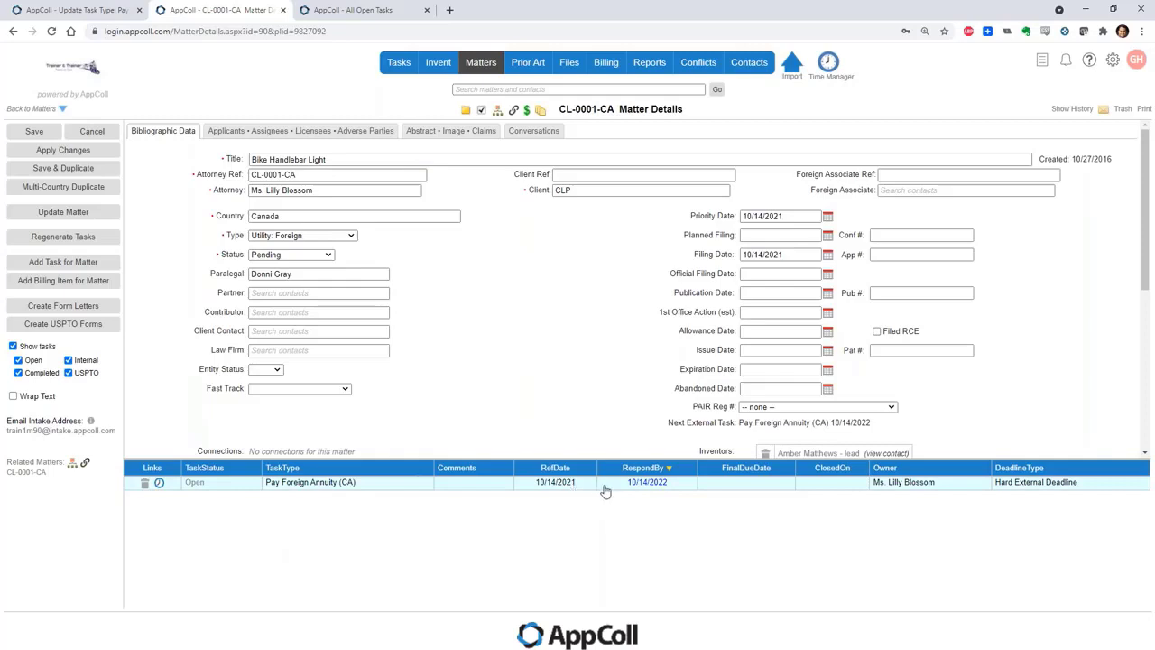
pyautogui.moveTo(612, 491)
pyautogui.click(81, 11)
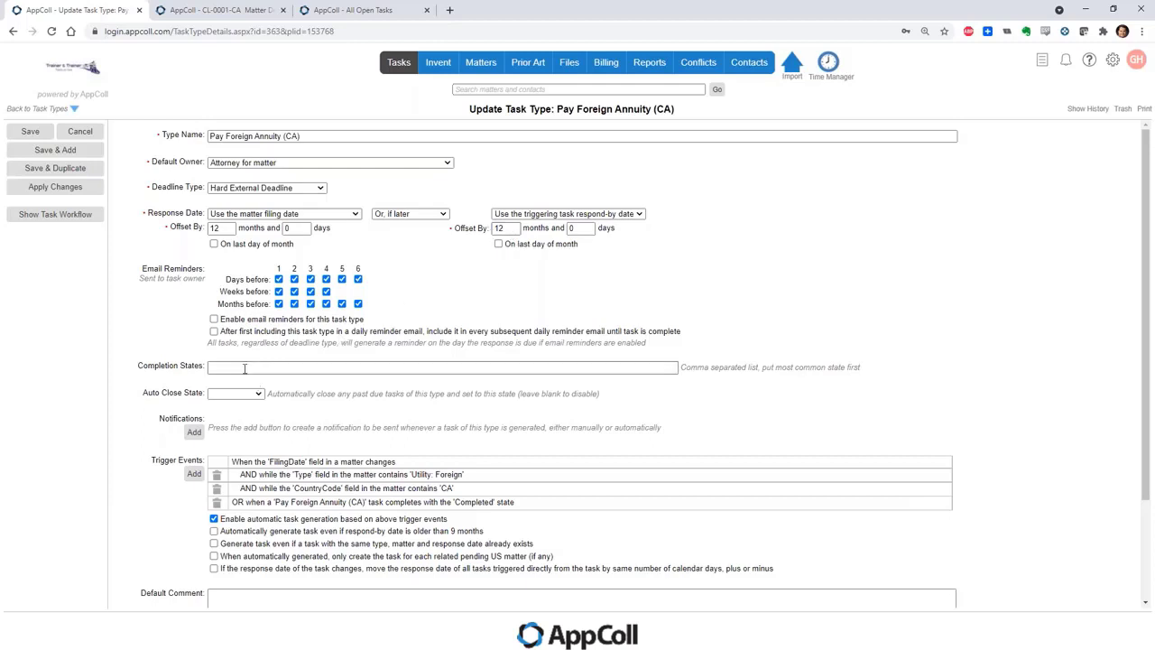
pyautogui.click(60, 187)
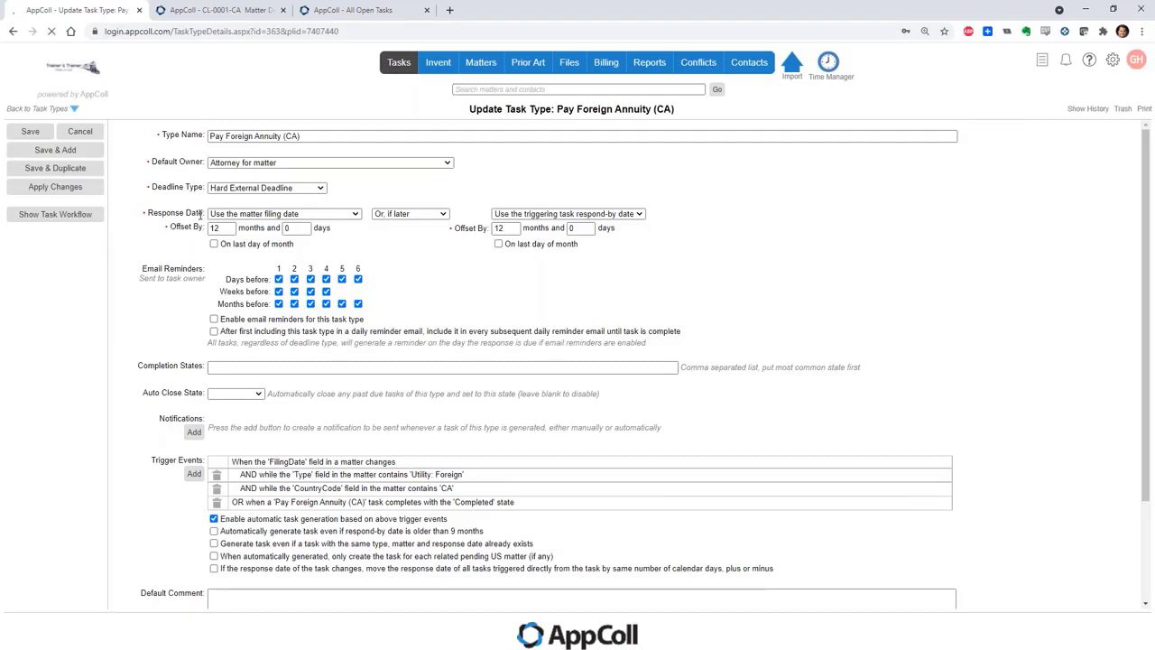
# On matter CL-0001-CA, set the open Pay Foreign Annuity (CA) task due 10/14/2022 to Completed
pyautogui.hotkey('ctrl', 'Tab')
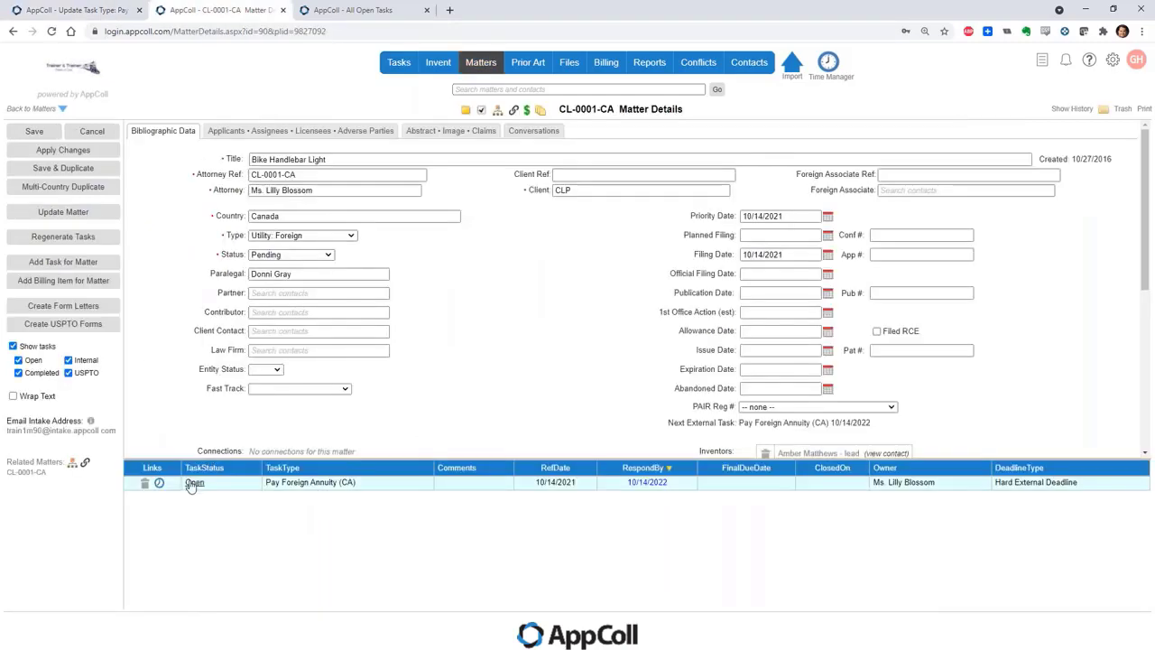
pyautogui.click(194, 482)
pyautogui.click(474, 148)
pyautogui.click(475, 179)
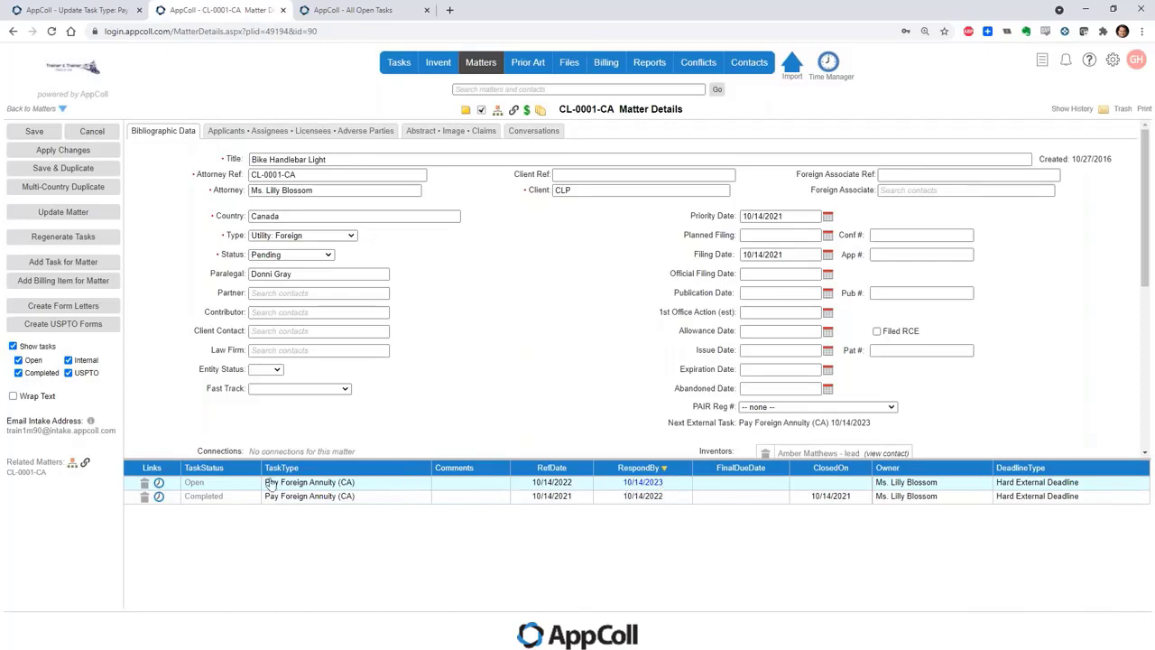
# Set the Pay Foreign Annuity (CA) task due 10/14/2023 to Completed
pyautogui.click(196, 487)
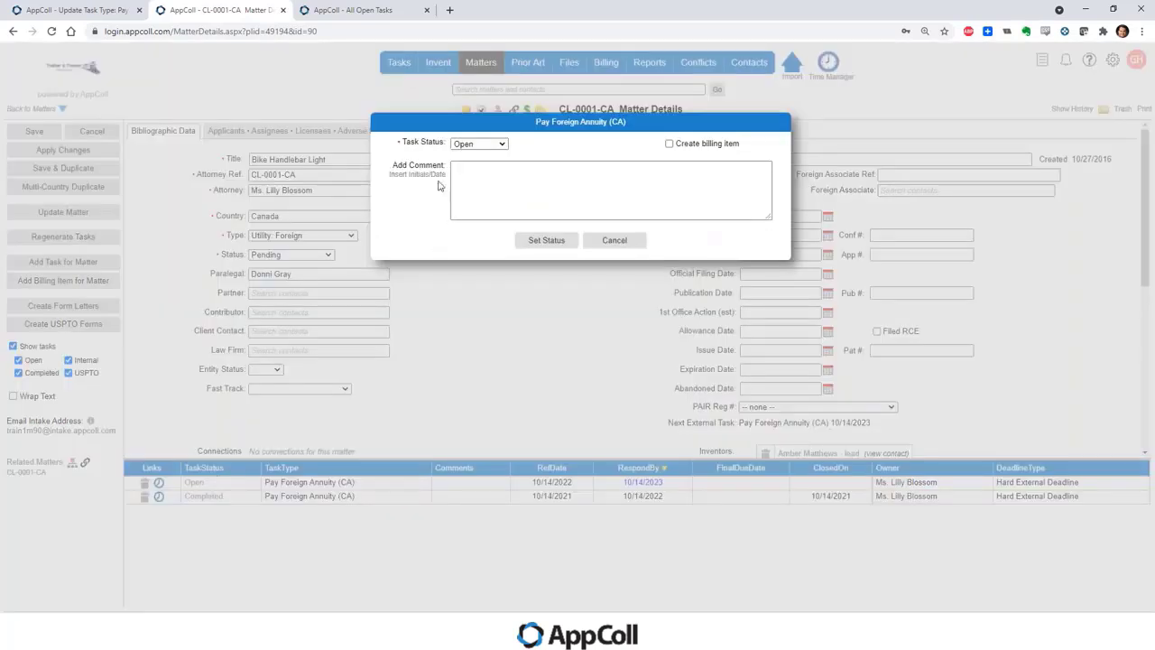
pyautogui.click(482, 147)
pyautogui.click(476, 160)
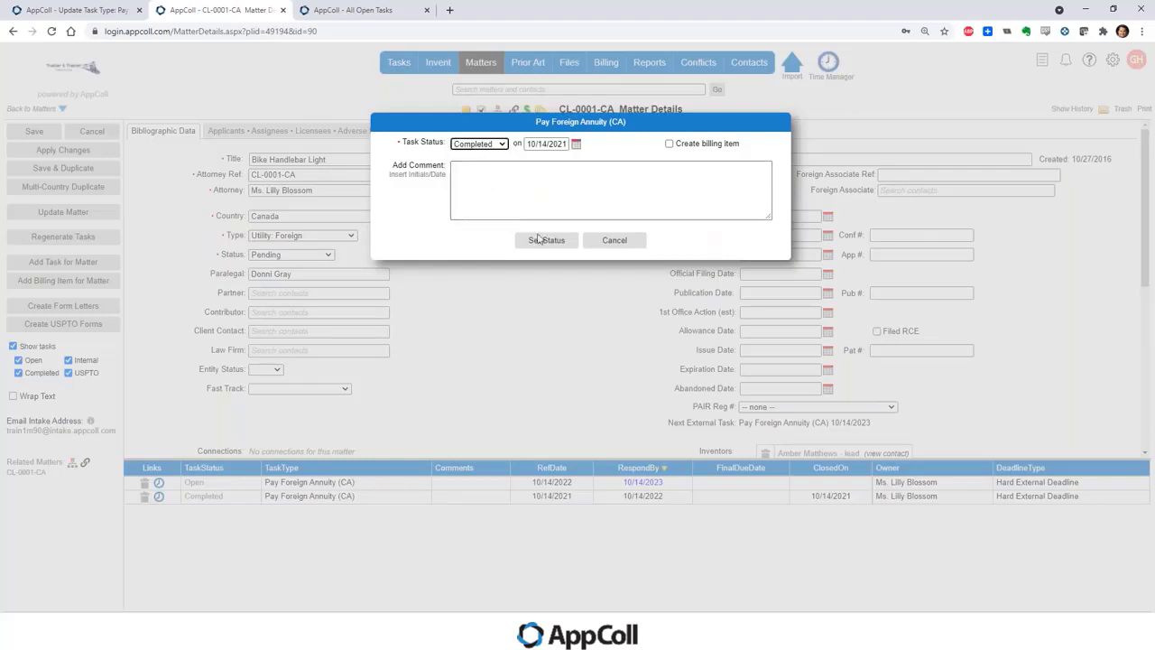
pyautogui.click(546, 240)
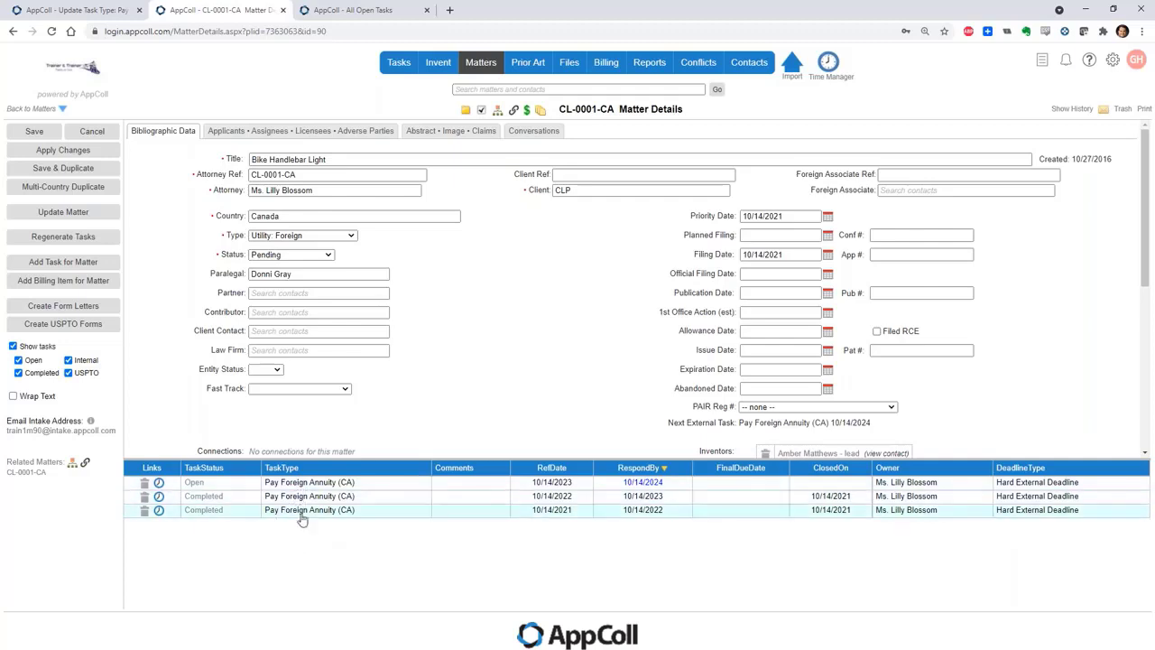
# Set the status of the Pay Foreign Annuity (CA) task due 10/14/2024 to Not Needed
pyautogui.click(195, 483)
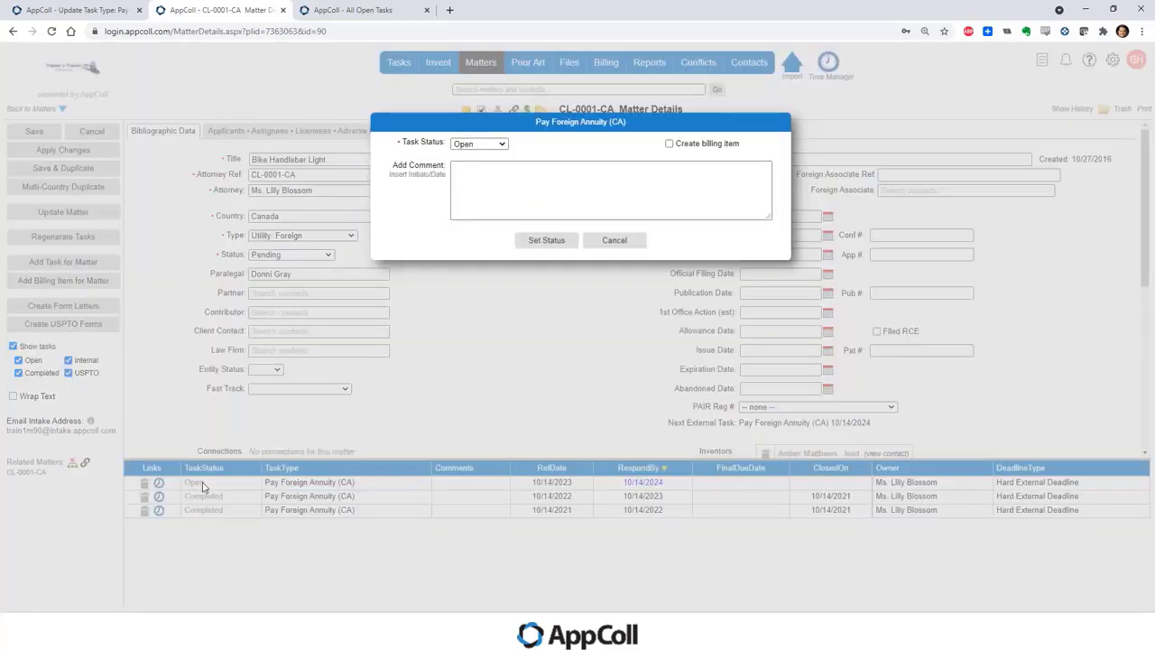
pyautogui.click(488, 149)
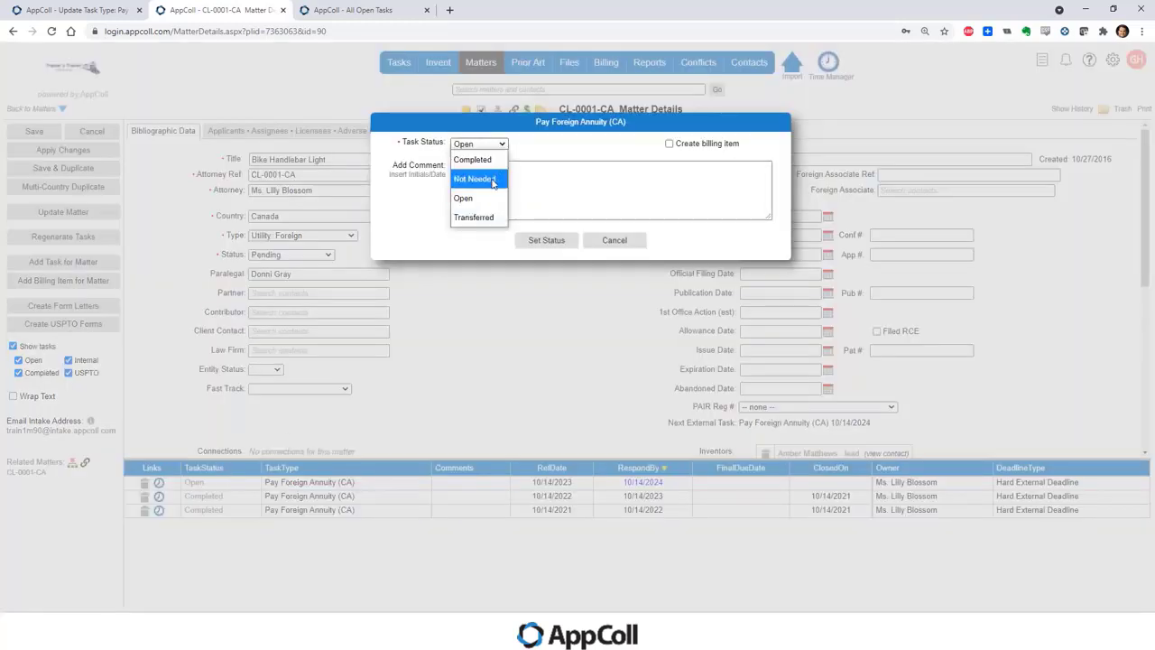
pyautogui.click(478, 179)
pyautogui.click(542, 242)
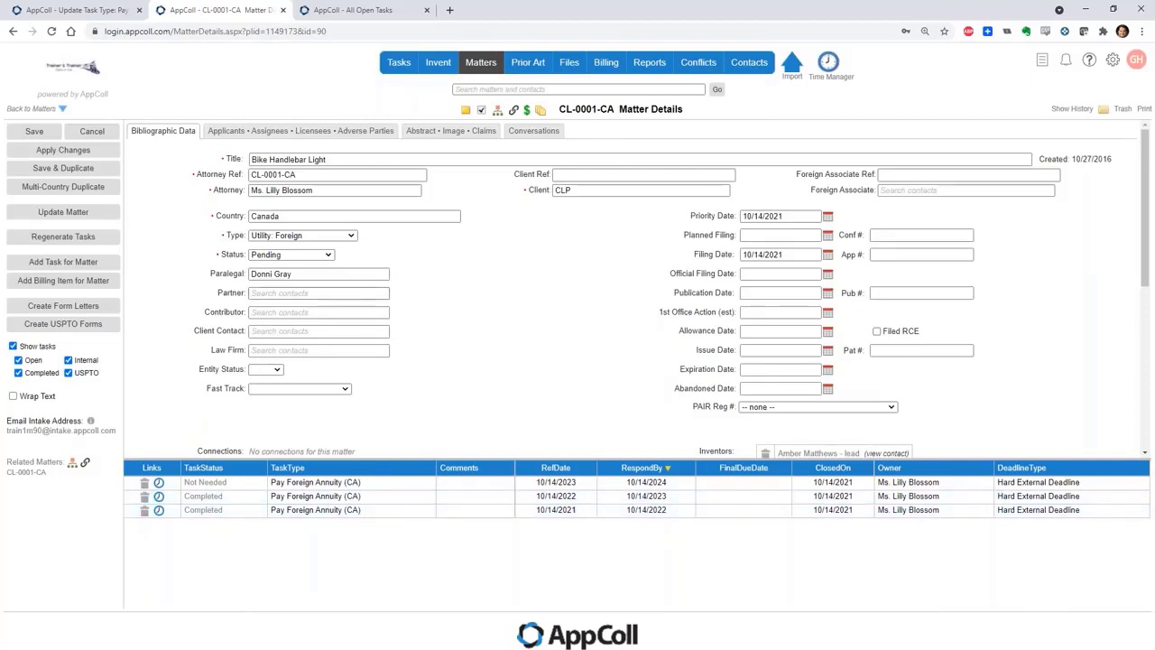
# Try the event type "When a specific task completes" on the task type's completion trigger, switch back to the given-state event type, and cancel the edit
pyautogui.click(100, 11)
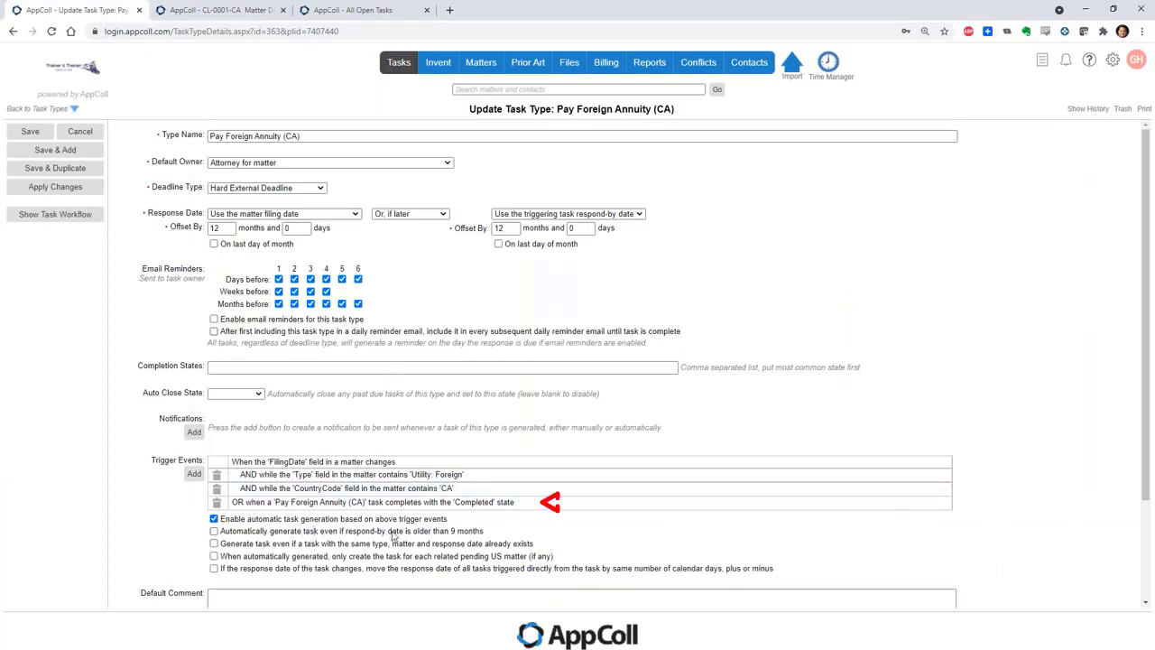
pyautogui.click(490, 504)
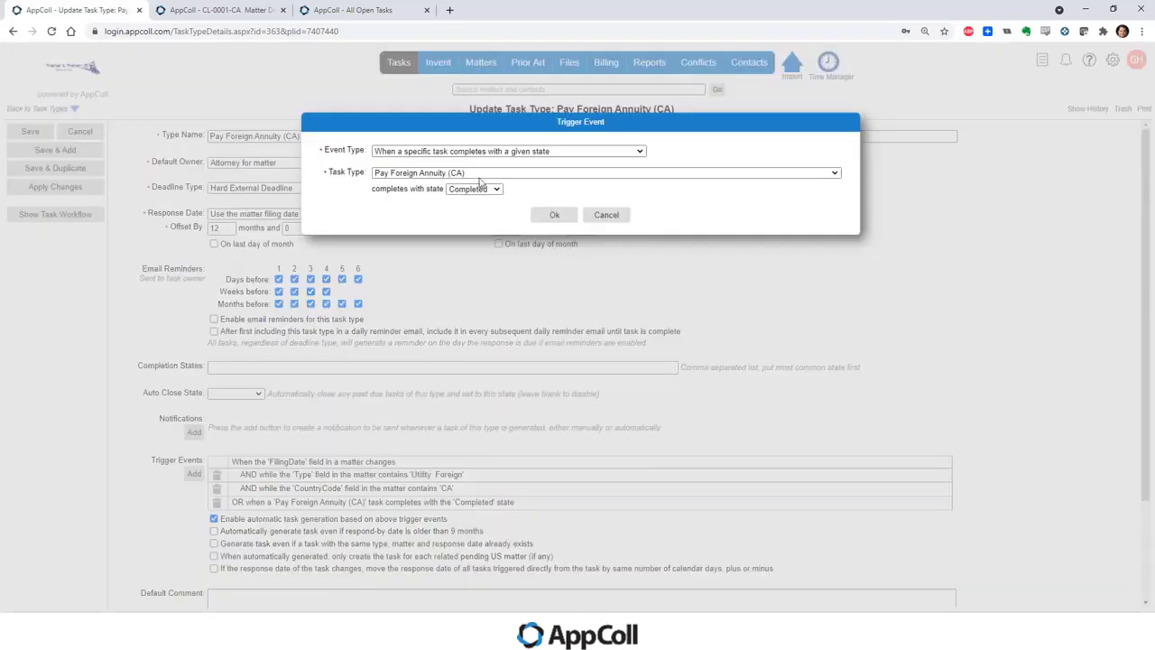
pyautogui.click(493, 151)
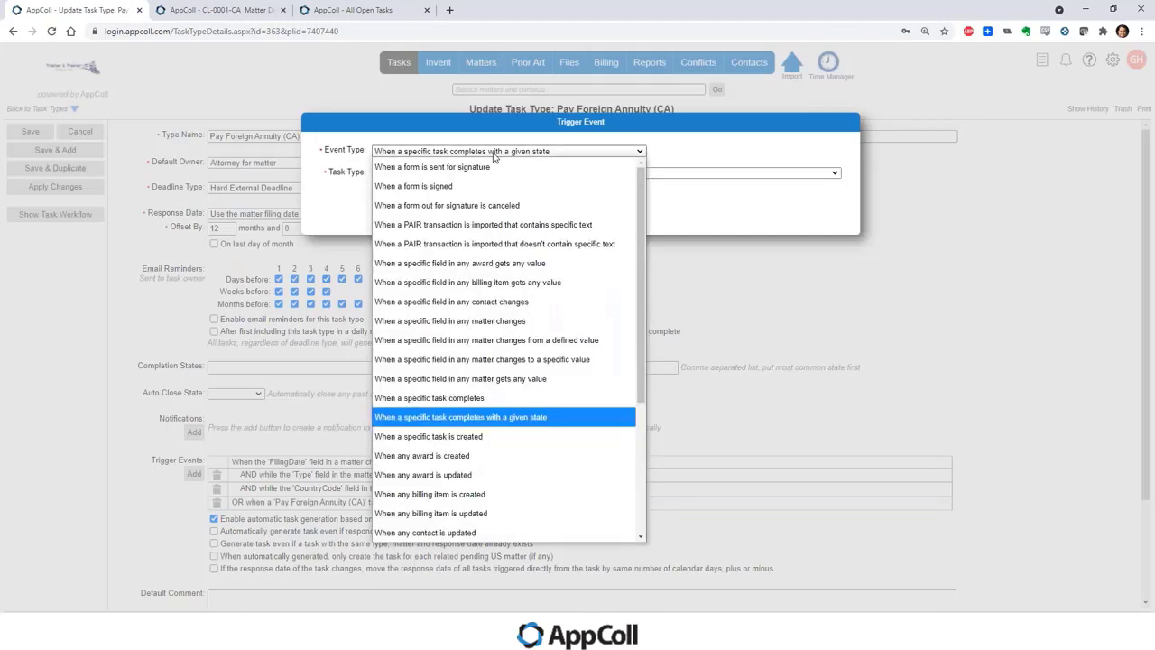
pyautogui.click(469, 398)
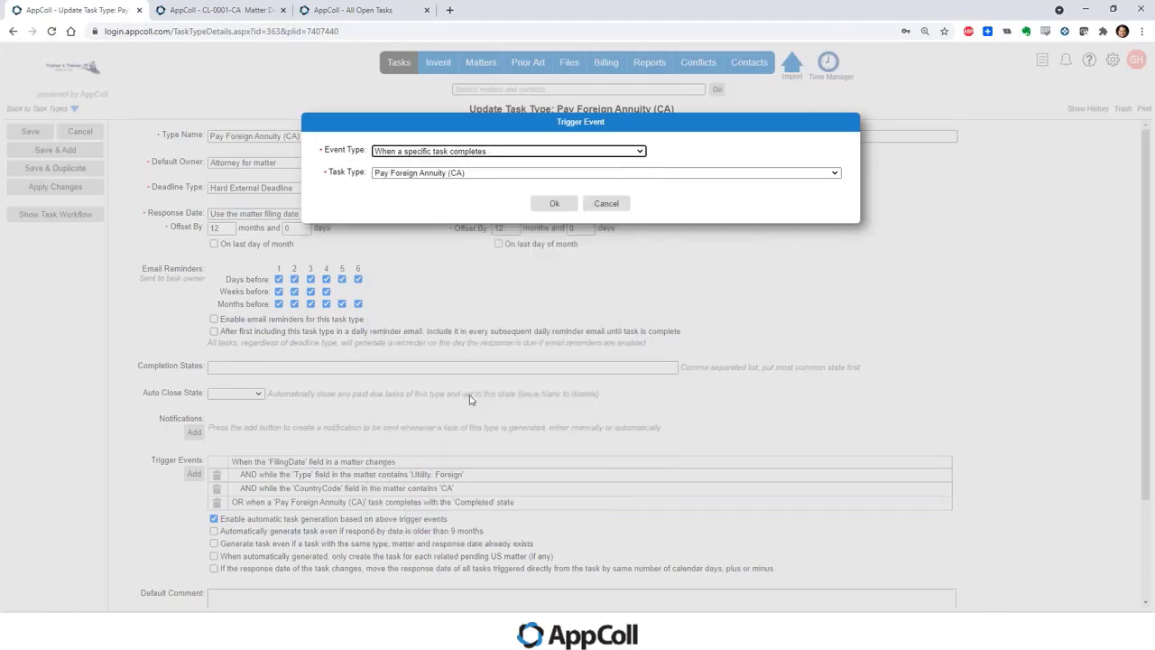
pyautogui.click(478, 152)
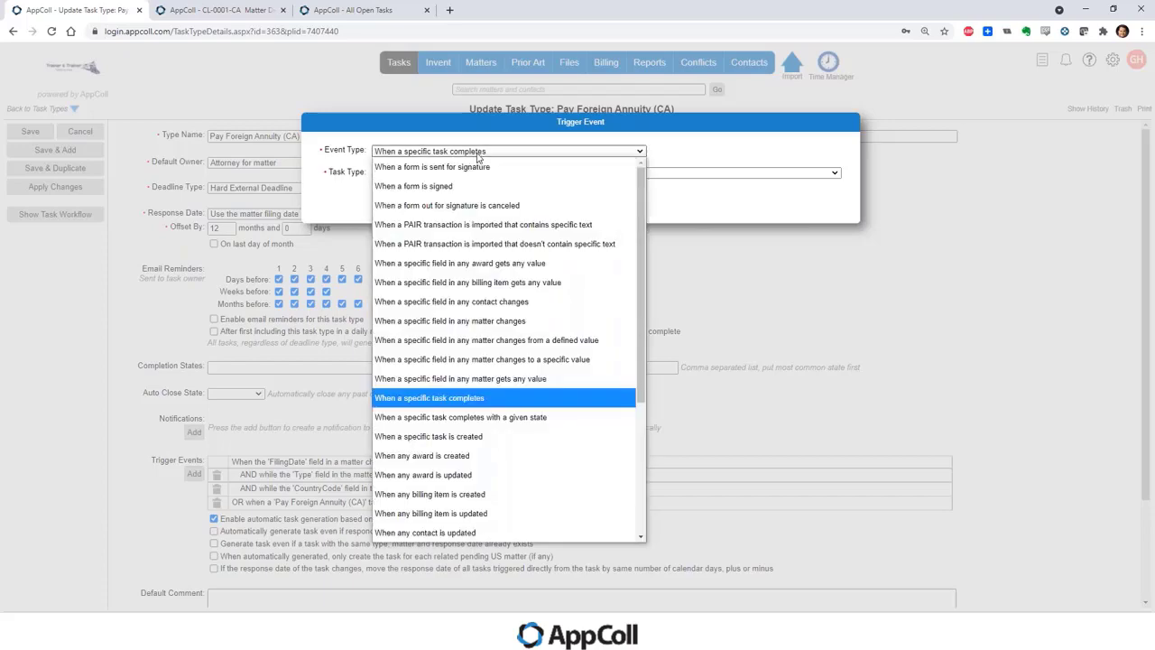
pyautogui.click(531, 417)
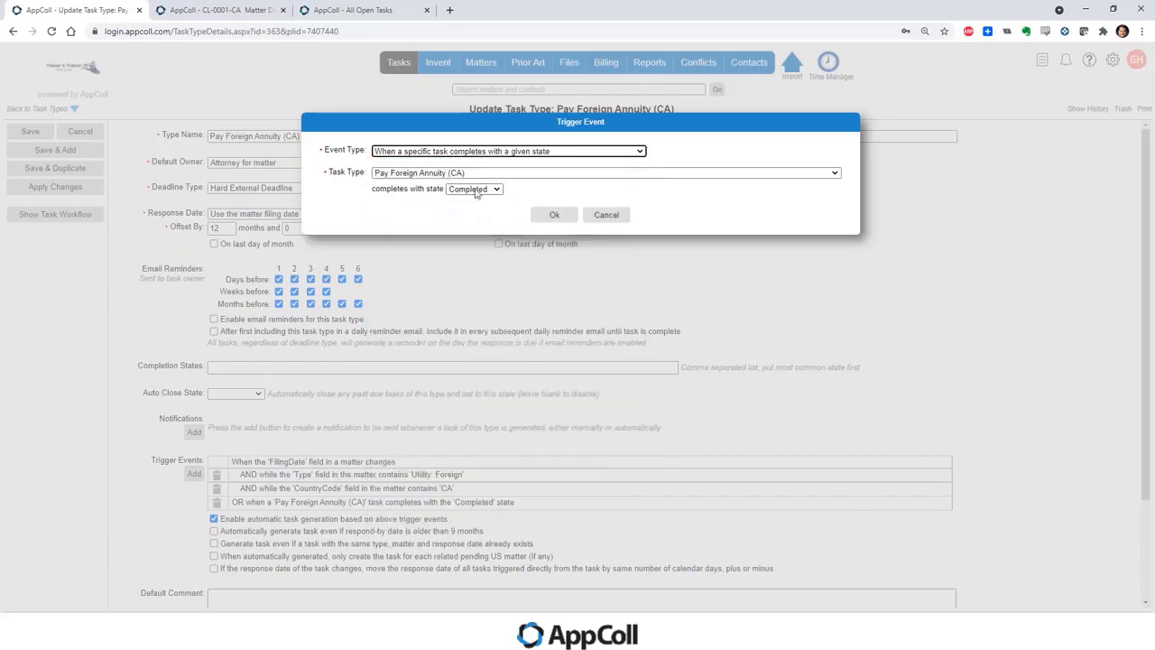
pyautogui.click(602, 219)
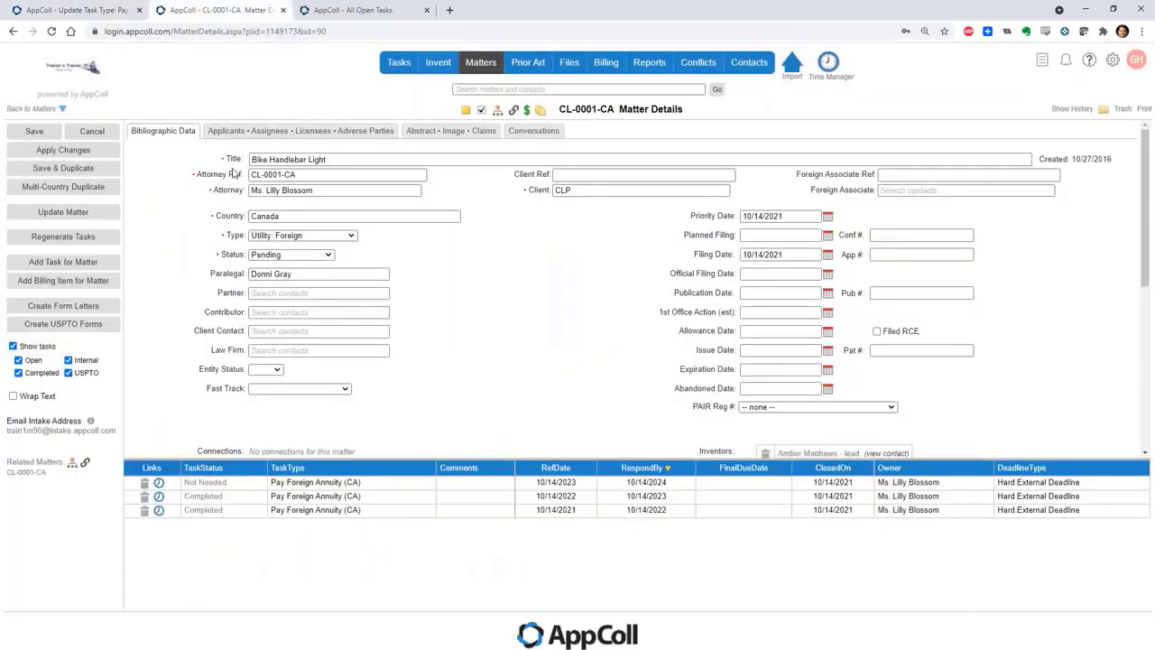
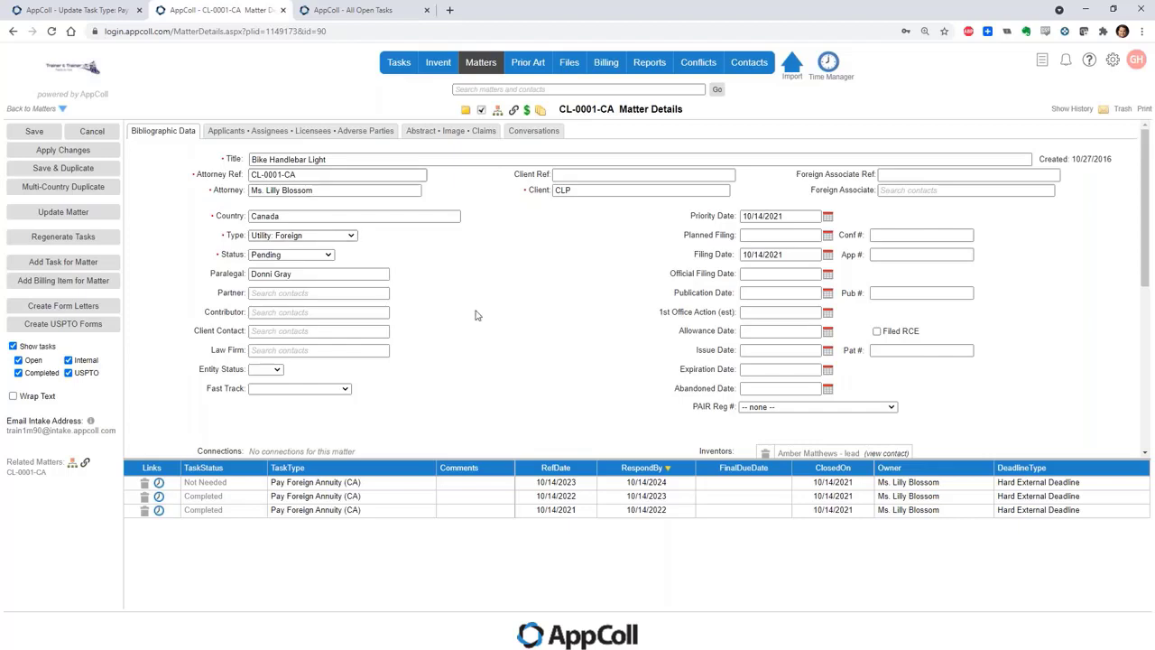
# Change the type of matter CL-0001-CA to Utility: Non-Provisional
pyautogui.tripleClick(784, 255)
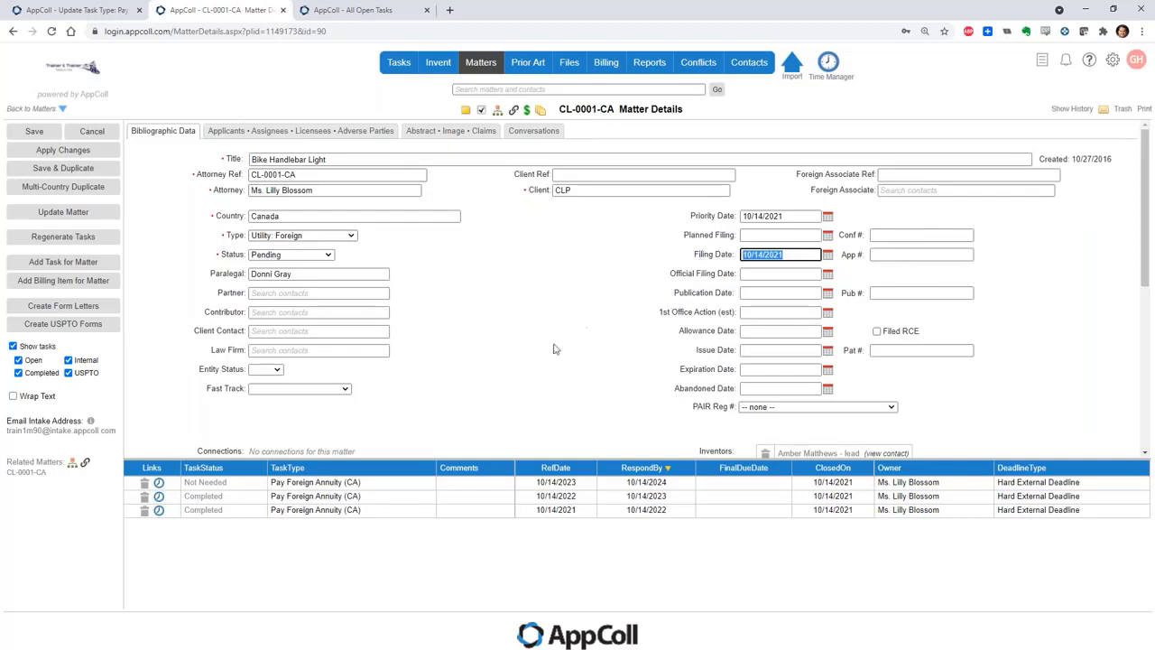
pyautogui.click(294, 217)
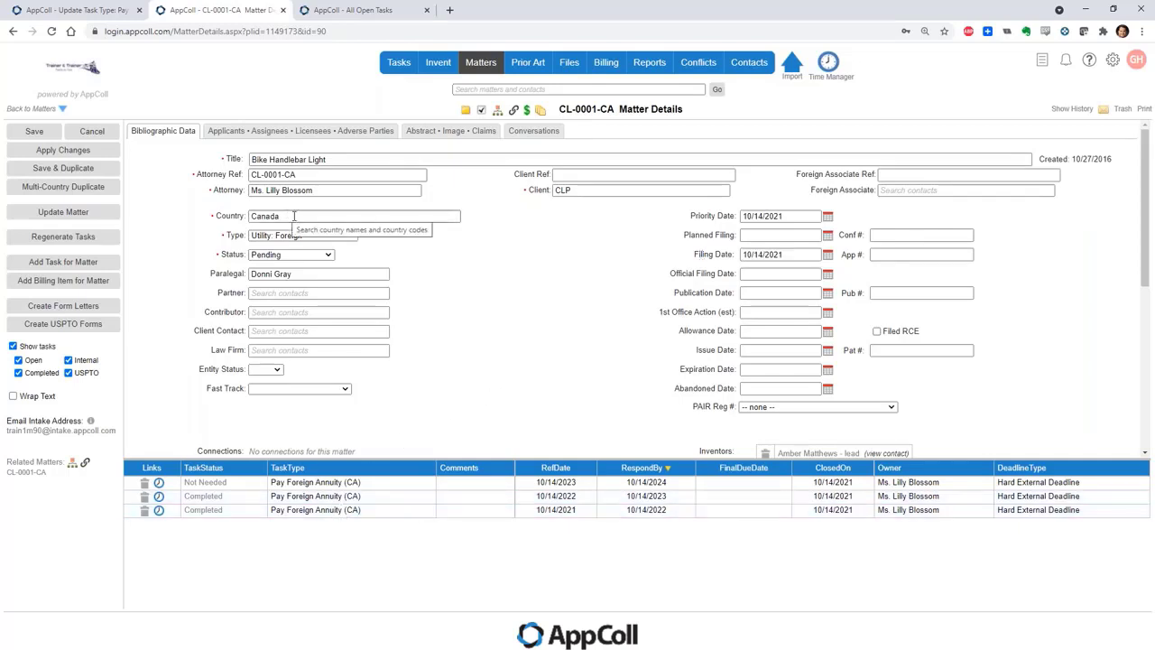
pyautogui.moveTo(295, 216); pyautogui.dragTo(252, 217)
pyautogui.click(186, 236)
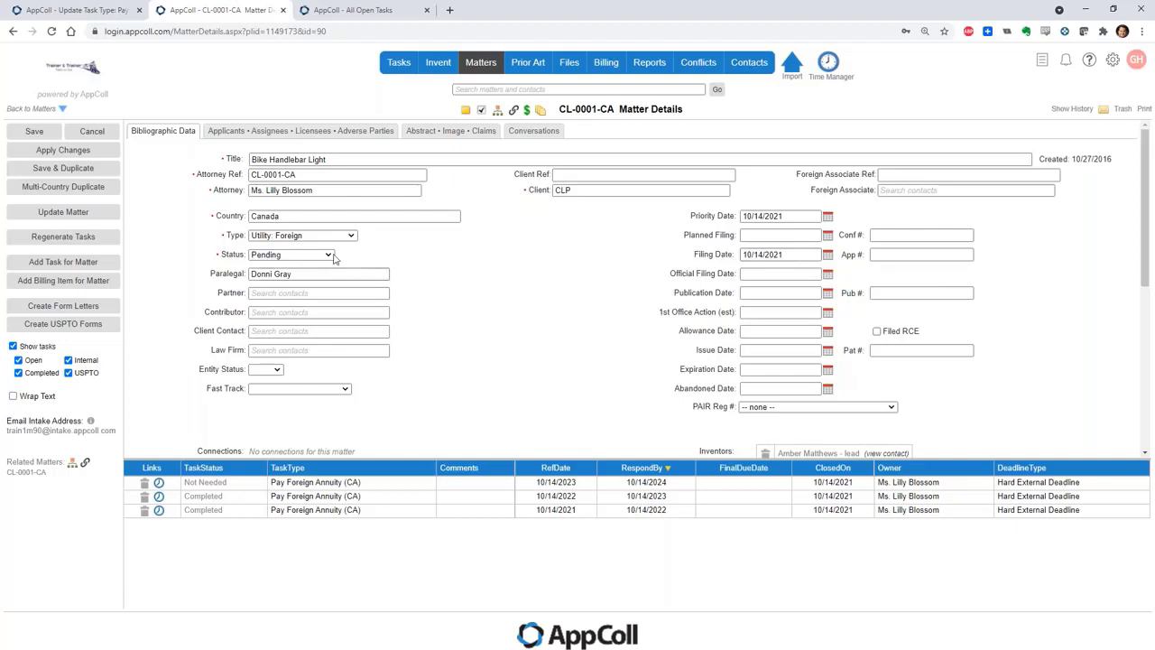
pyautogui.click(290, 236)
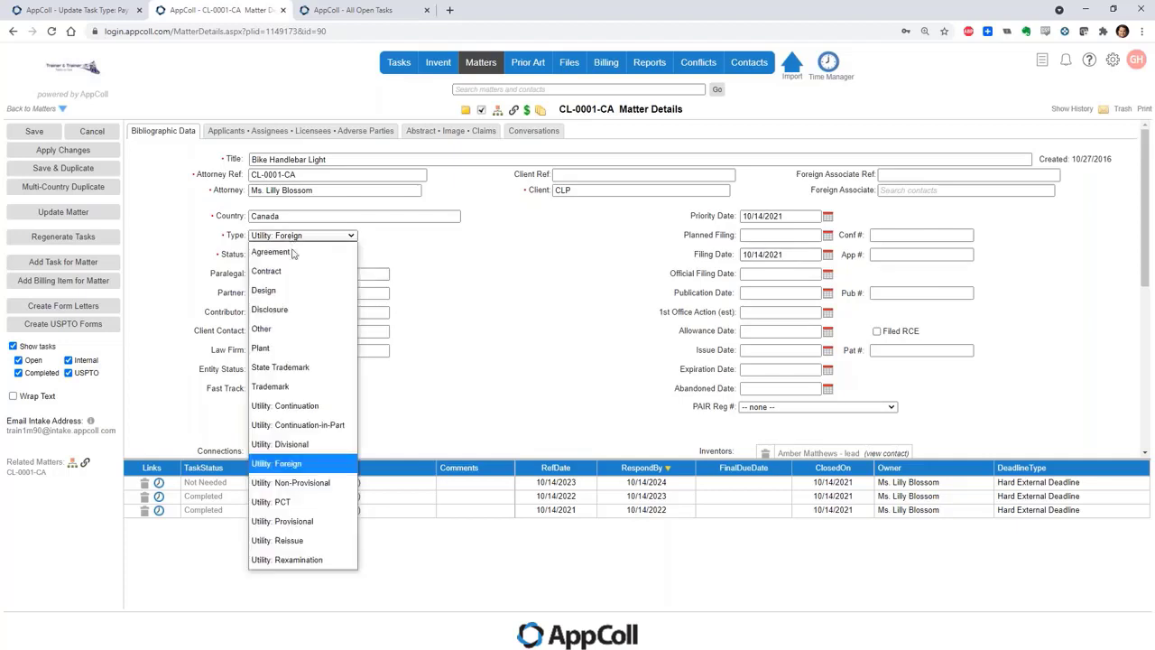
pyautogui.click(295, 483)
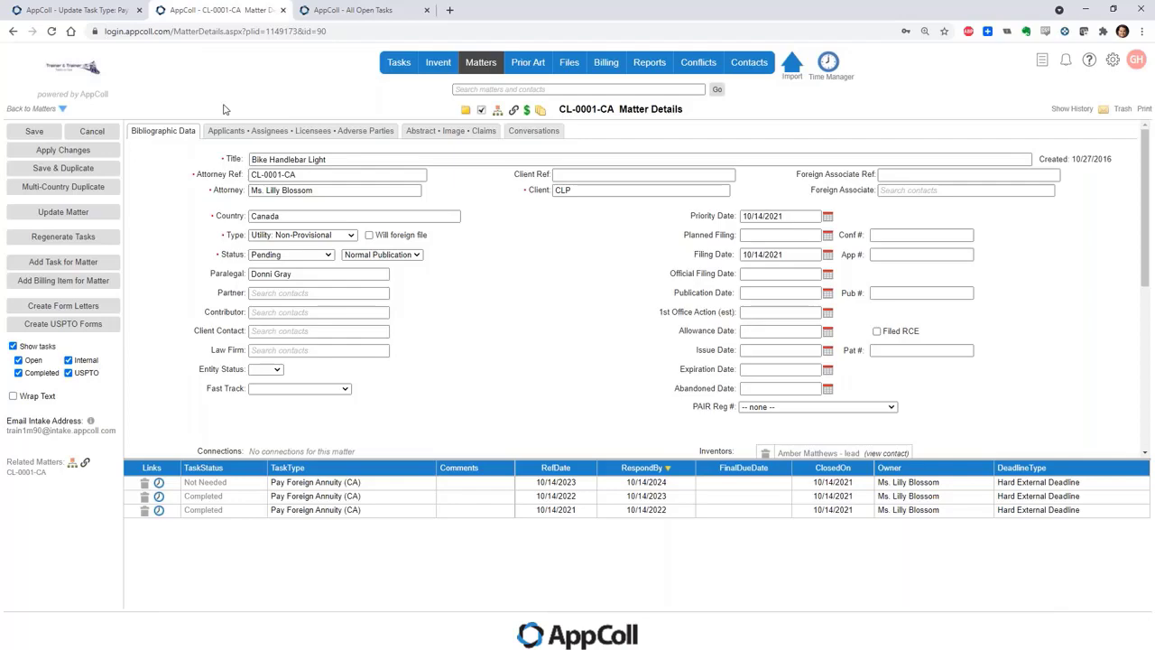
# Open matter CL-0005 in a separate browser tab, delete its Client Reporting Letter (NFOA) task, and save the matter
pyautogui.click(350, 11)
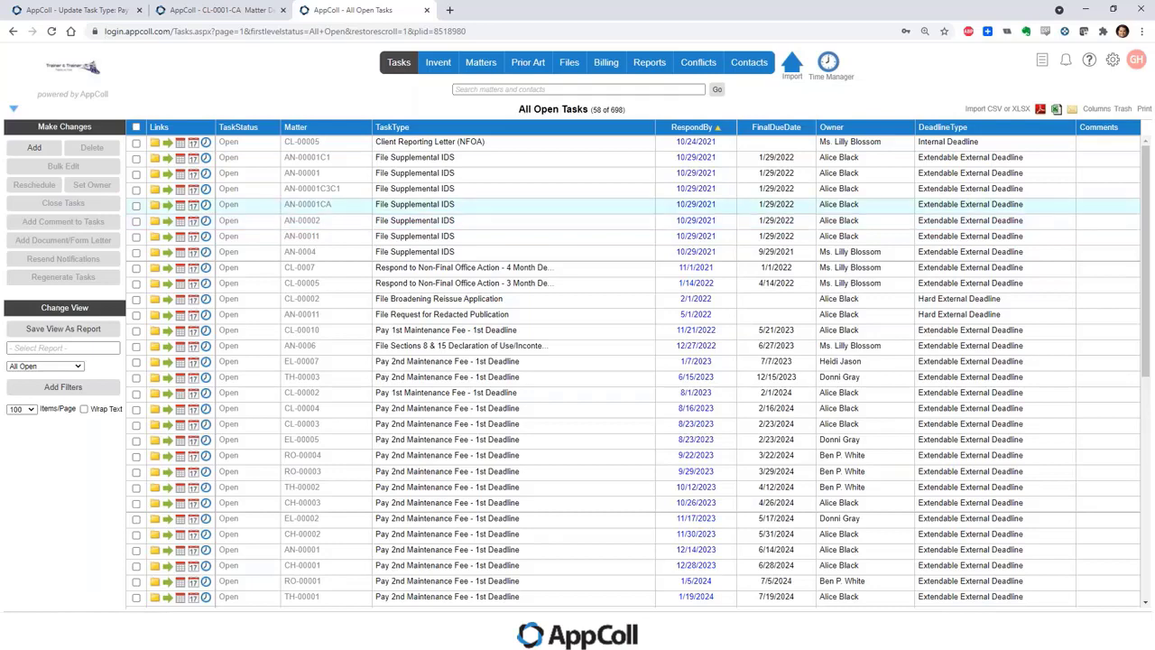
pyautogui.click(233, 10)
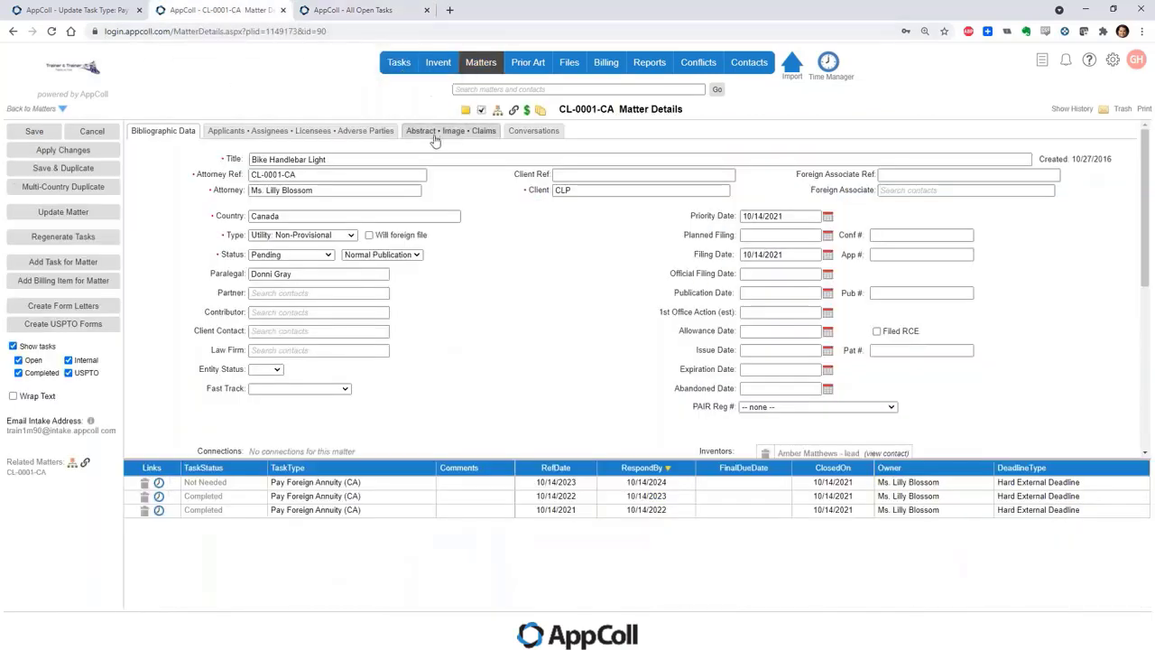
pyautogui.rightClick(481, 71)
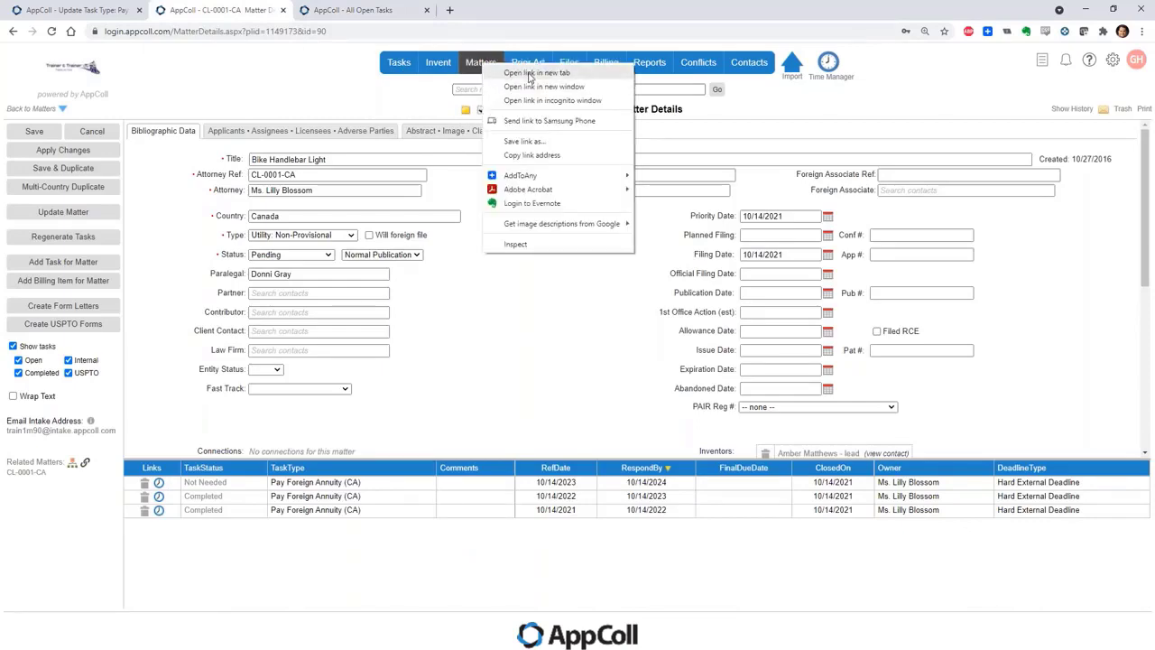
pyautogui.click(530, 75)
pyautogui.click(376, 18)
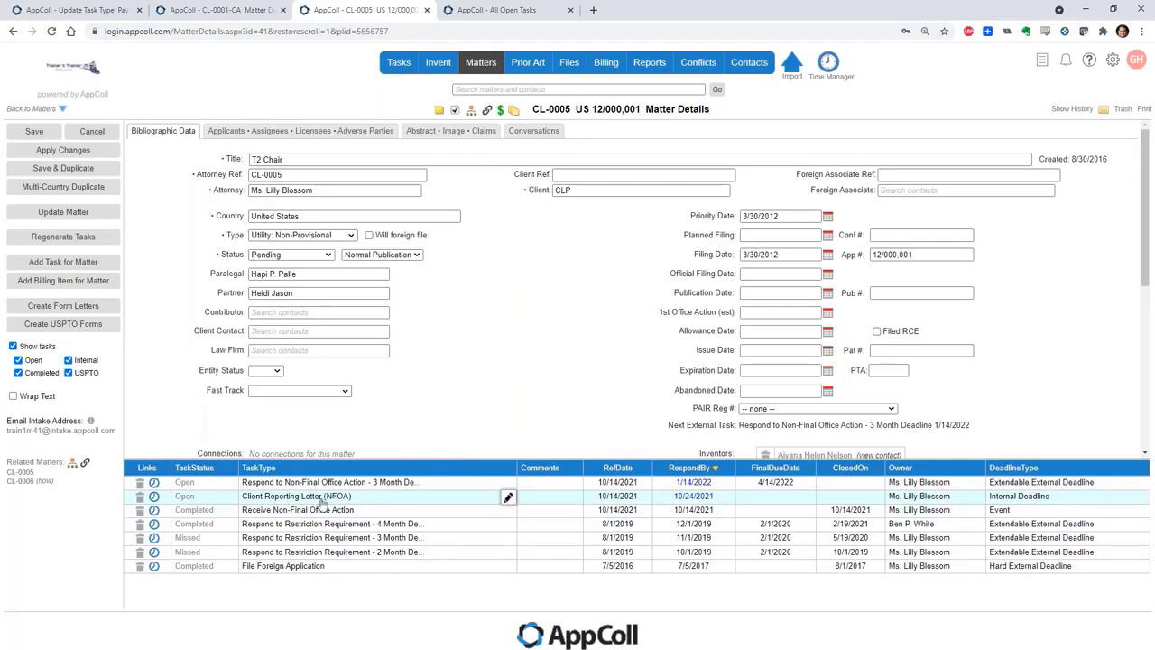
pyautogui.click(140, 497)
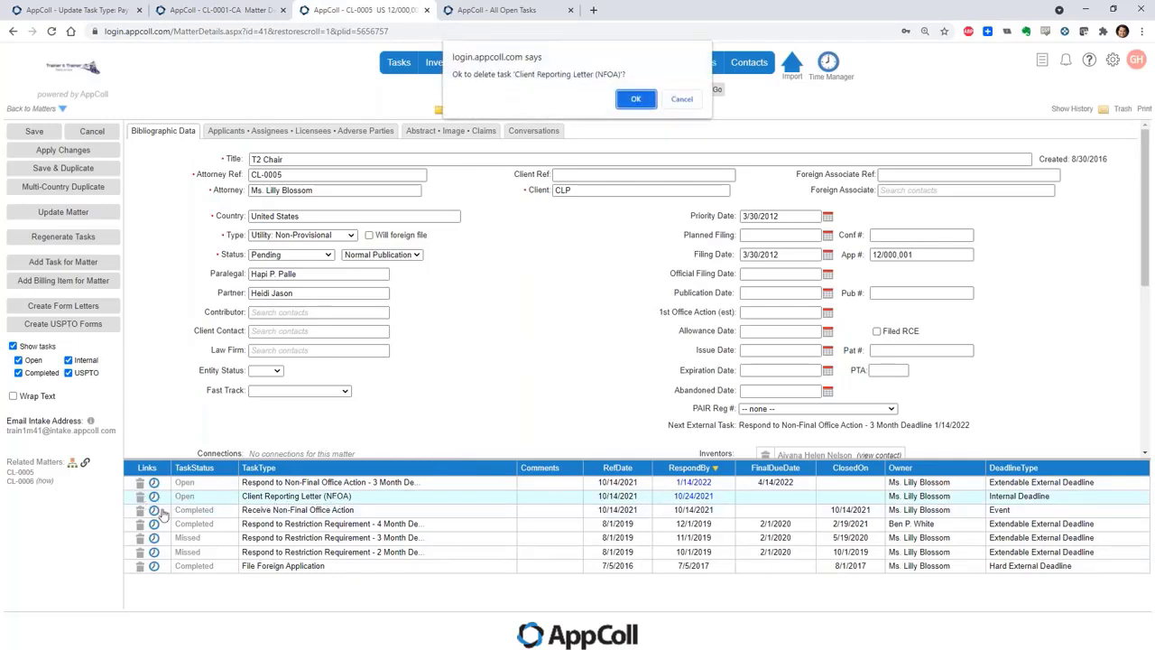
pyautogui.click(636, 100)
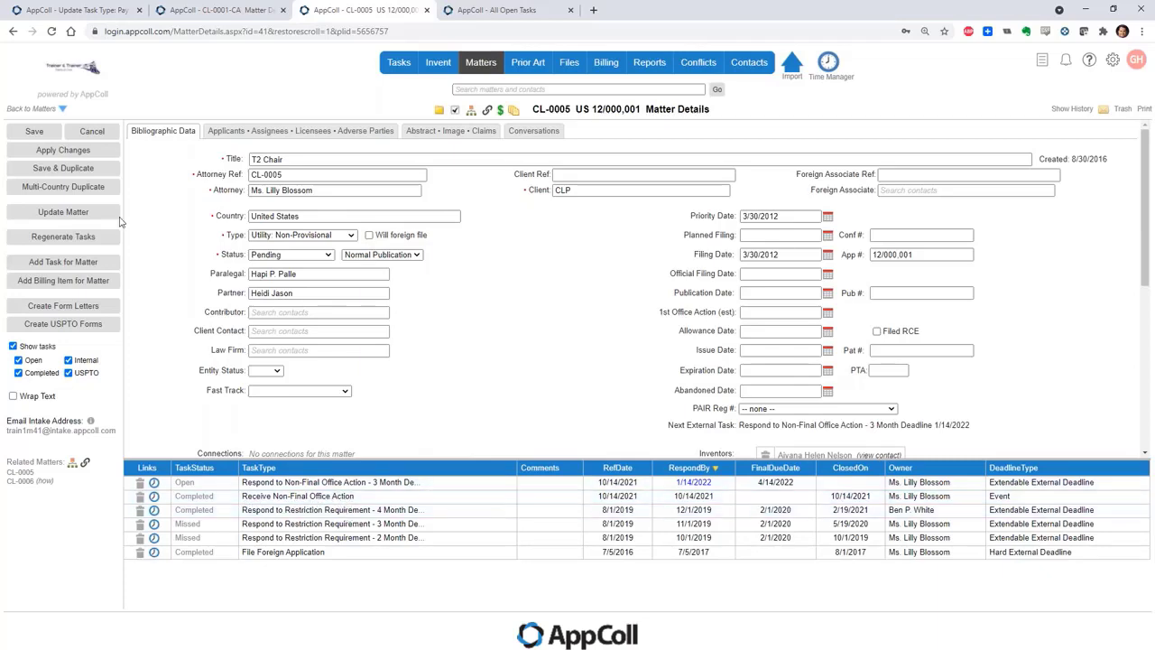
pyautogui.click(36, 134)
pyautogui.click(93, 172)
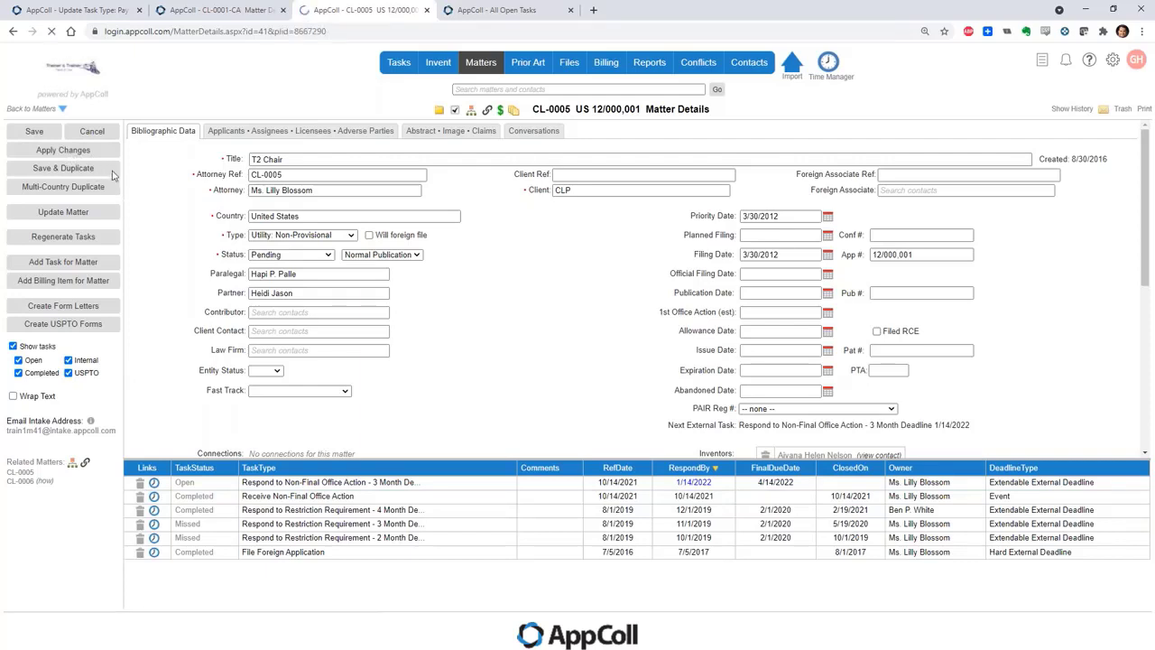
# Filter the All Open Tasks list by Matter to show only rows containing CL-0005
pyautogui.click(506, 14)
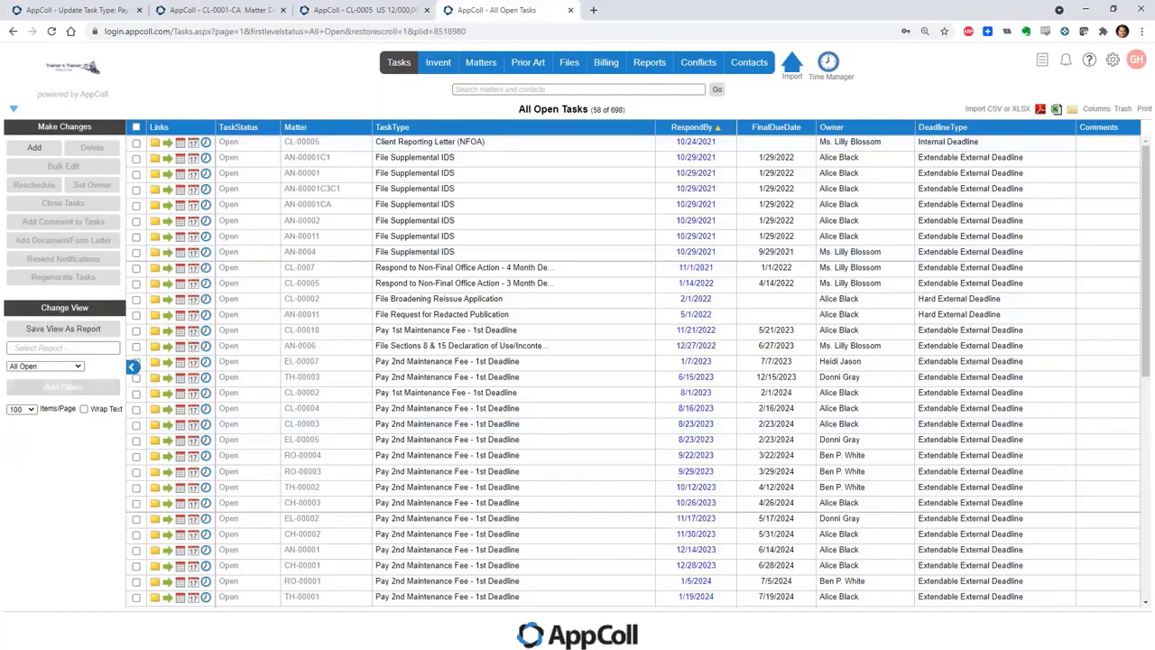
pyautogui.click(63, 387)
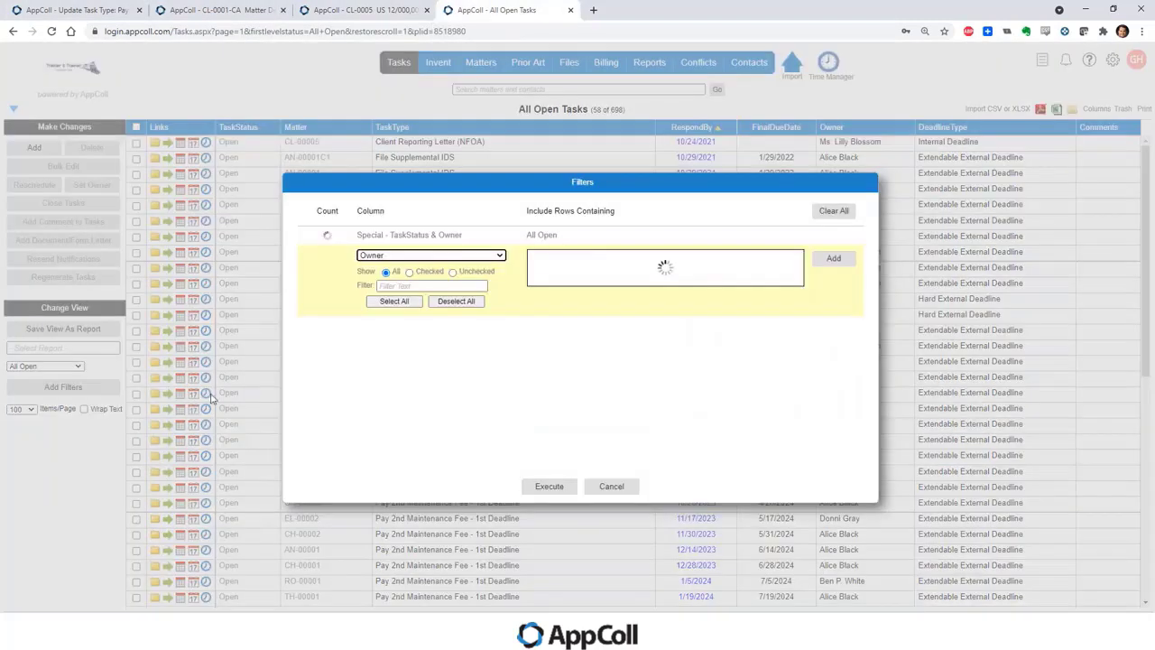
pyautogui.click(455, 260)
pyautogui.scroll(15, 447, 376)
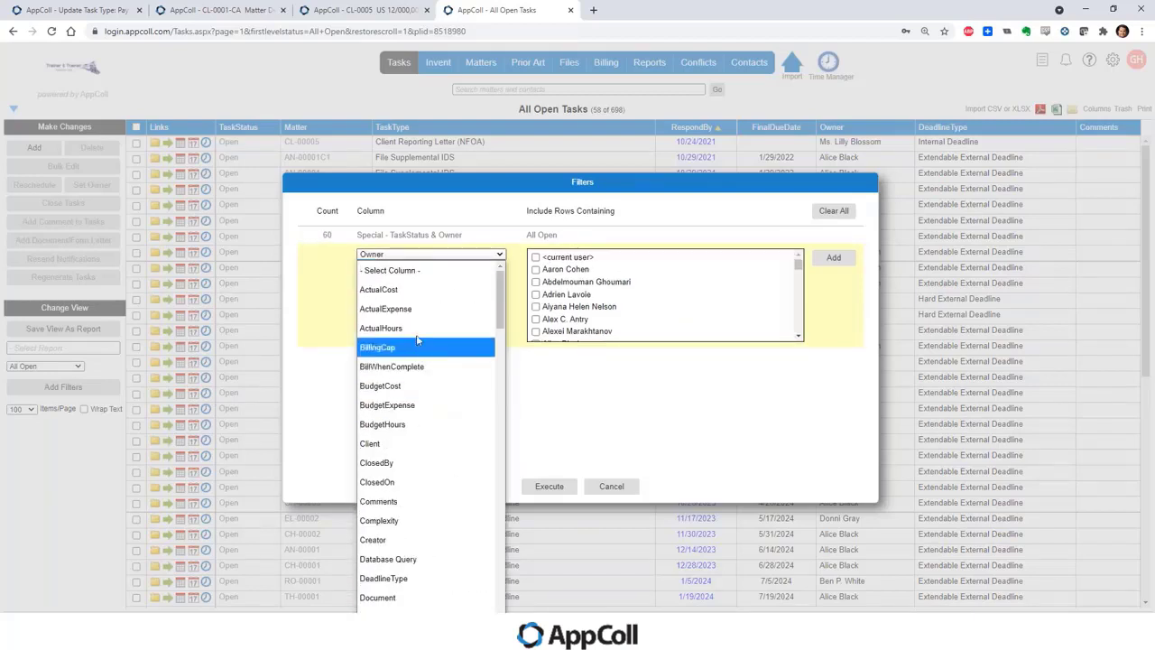
pyautogui.scroll(-8, 435, 438)
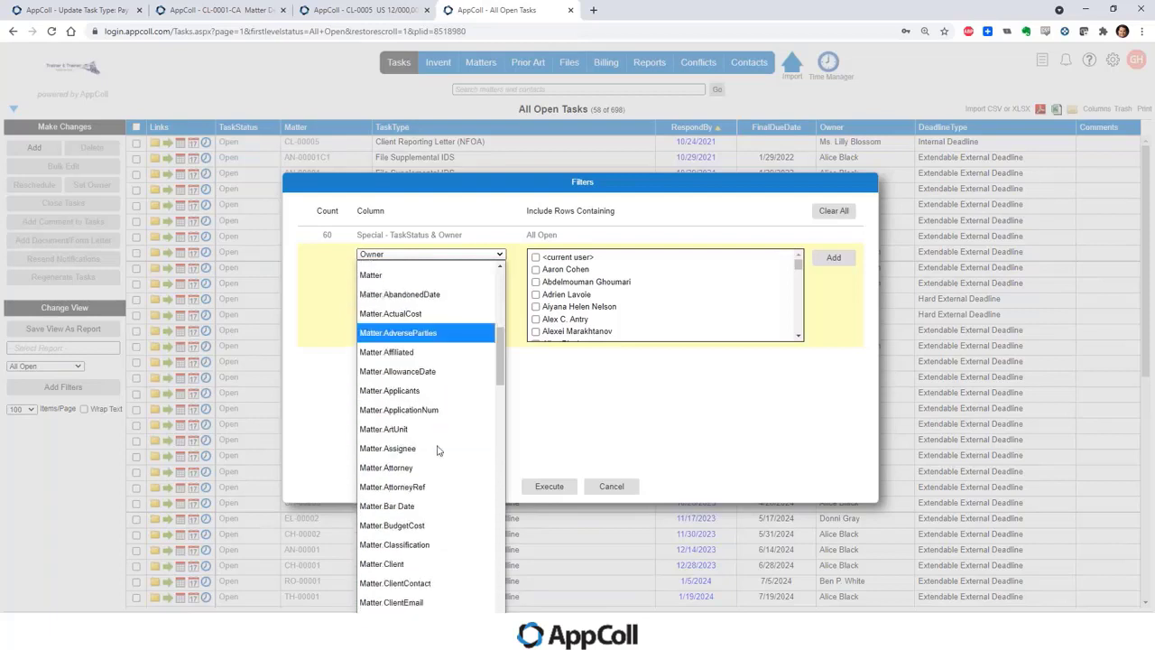
pyautogui.click(394, 283)
pyautogui.click(571, 254)
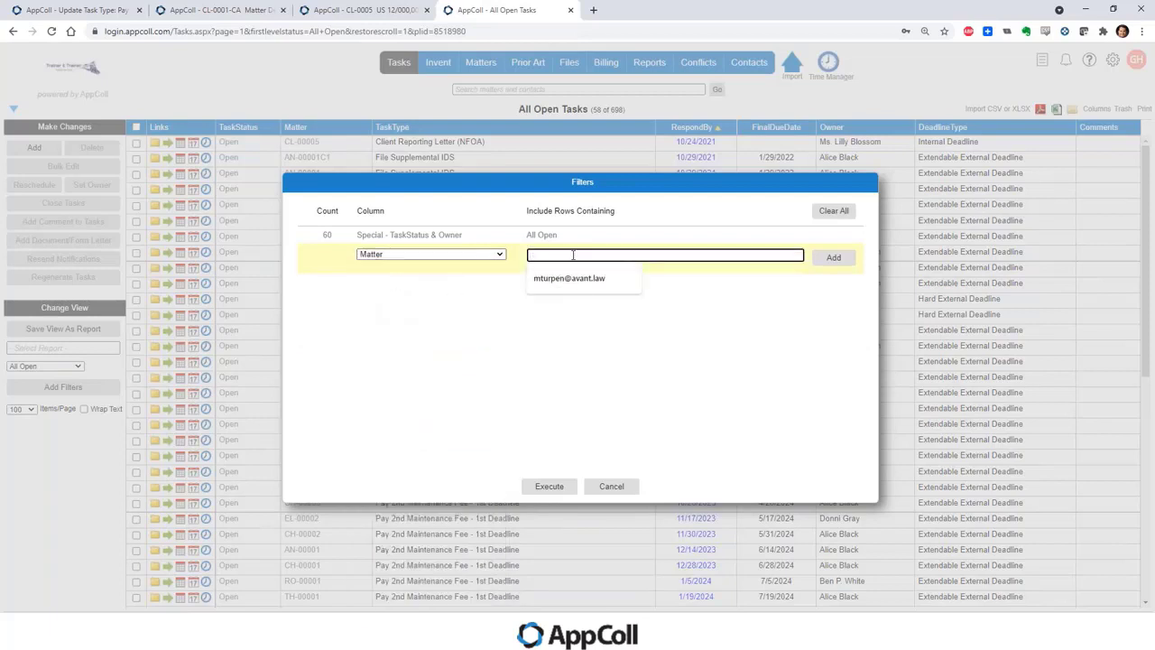
pyautogui.write('CL-00')
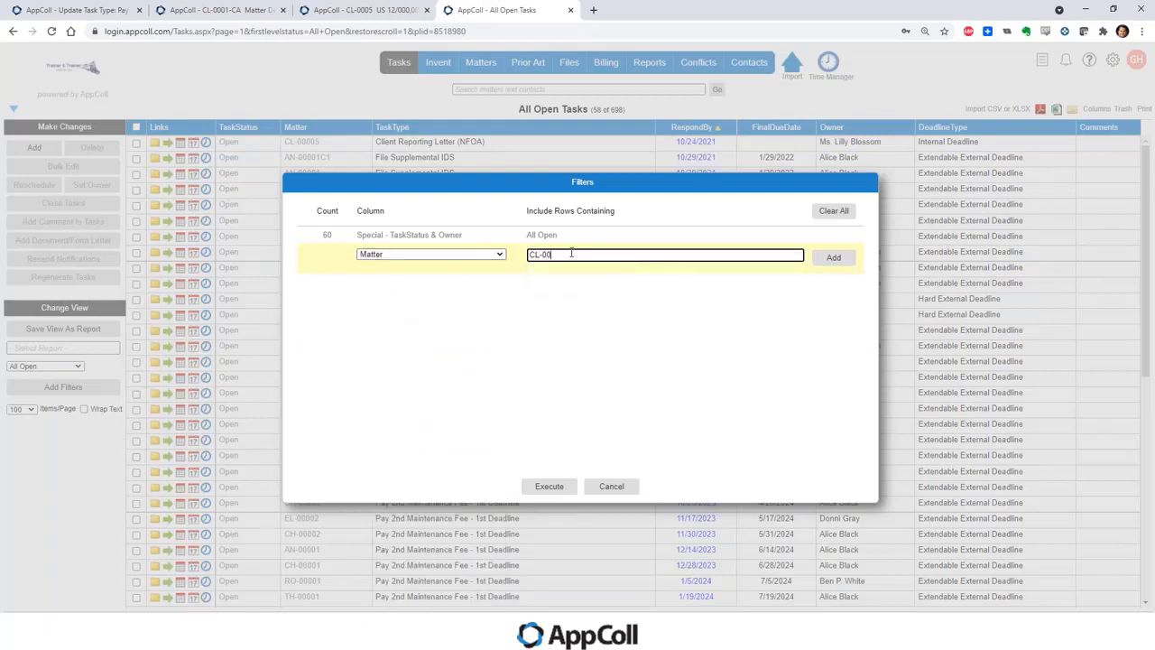
pyautogui.write('05')
pyautogui.press('Return')
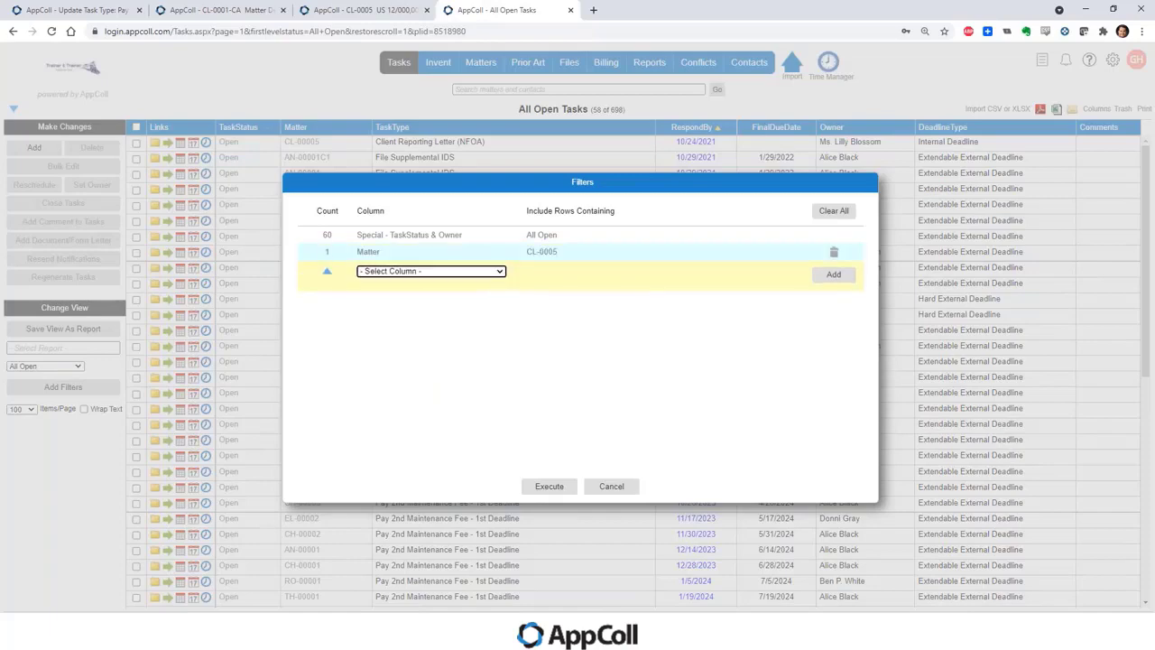
pyautogui.click(548, 485)
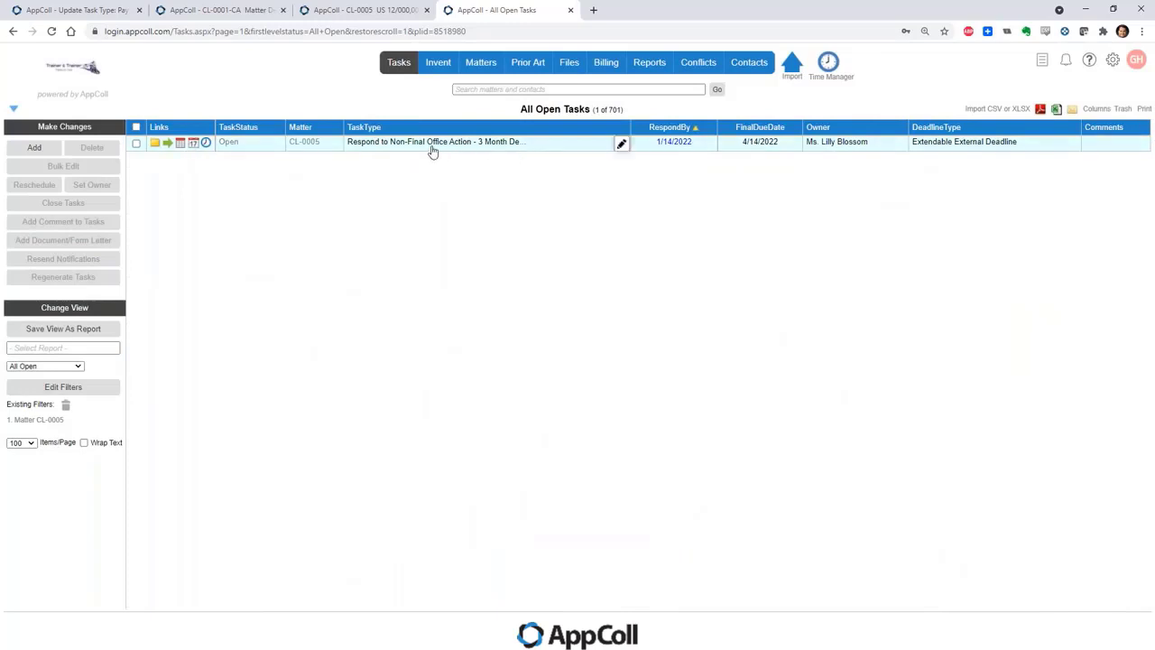
# Delete the open Respond to Non-Final Office Action 3-month task of matter CL-0005 from the task list
pyautogui.click(137, 142)
pyautogui.click(93, 147)
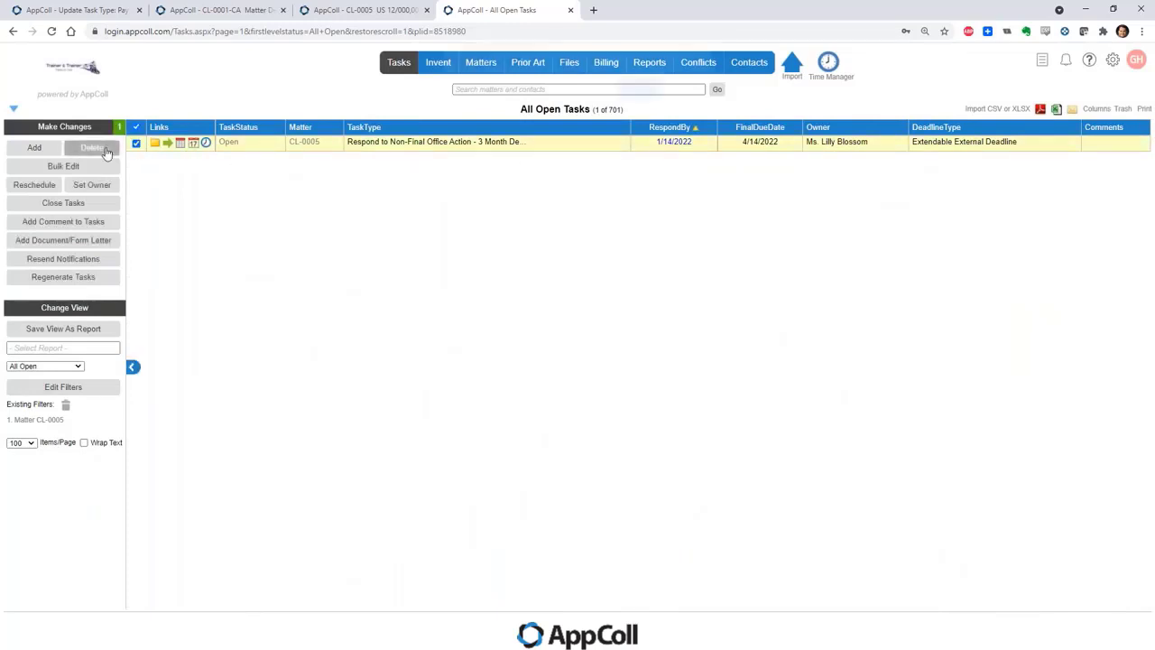
pyautogui.click(637, 99)
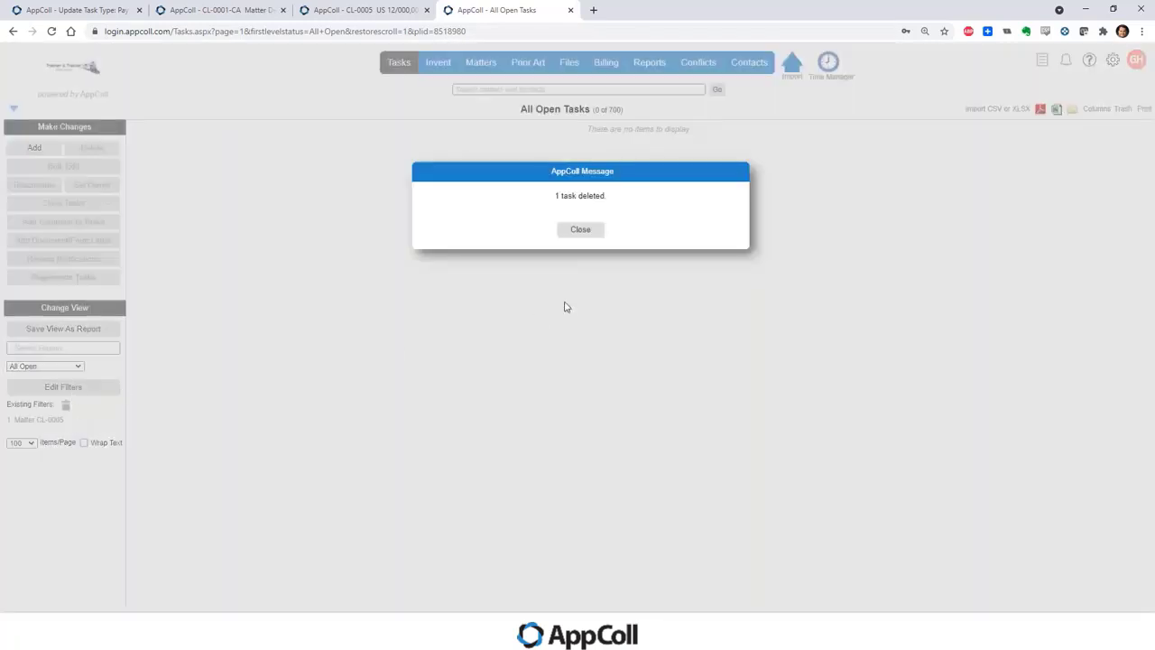
pyautogui.click(573, 233)
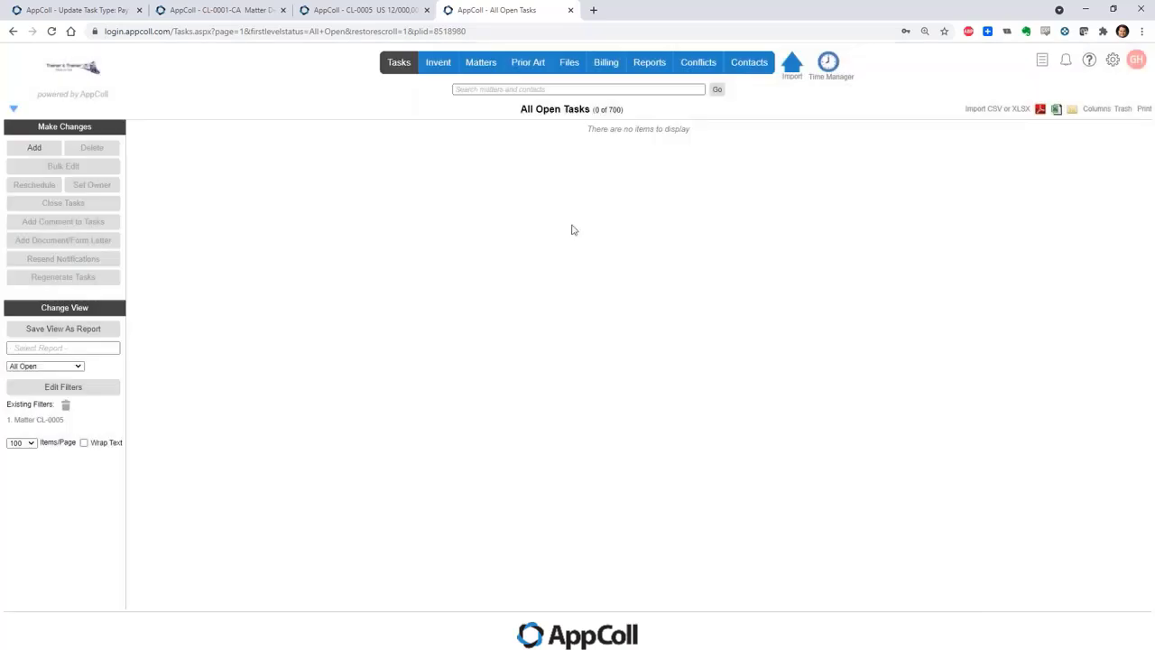
# Show All Tasks for CL-0005 and regenerate tasks from the completed Receive Non-Final Office Action task
pyautogui.click(46, 368)
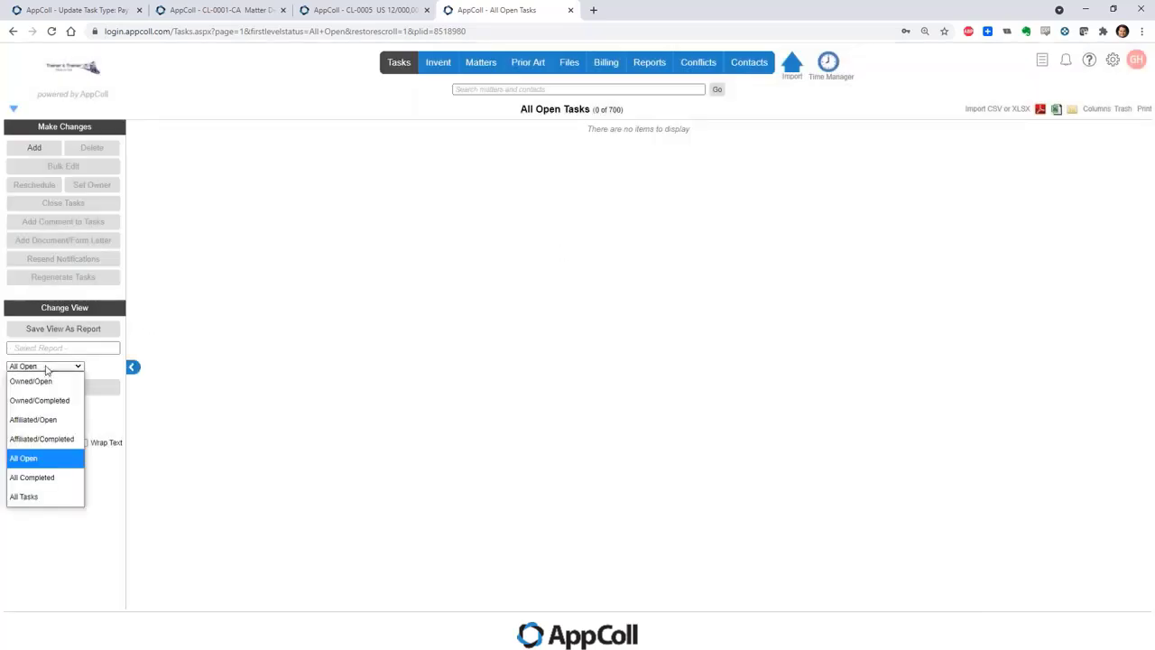
pyautogui.click(39, 501)
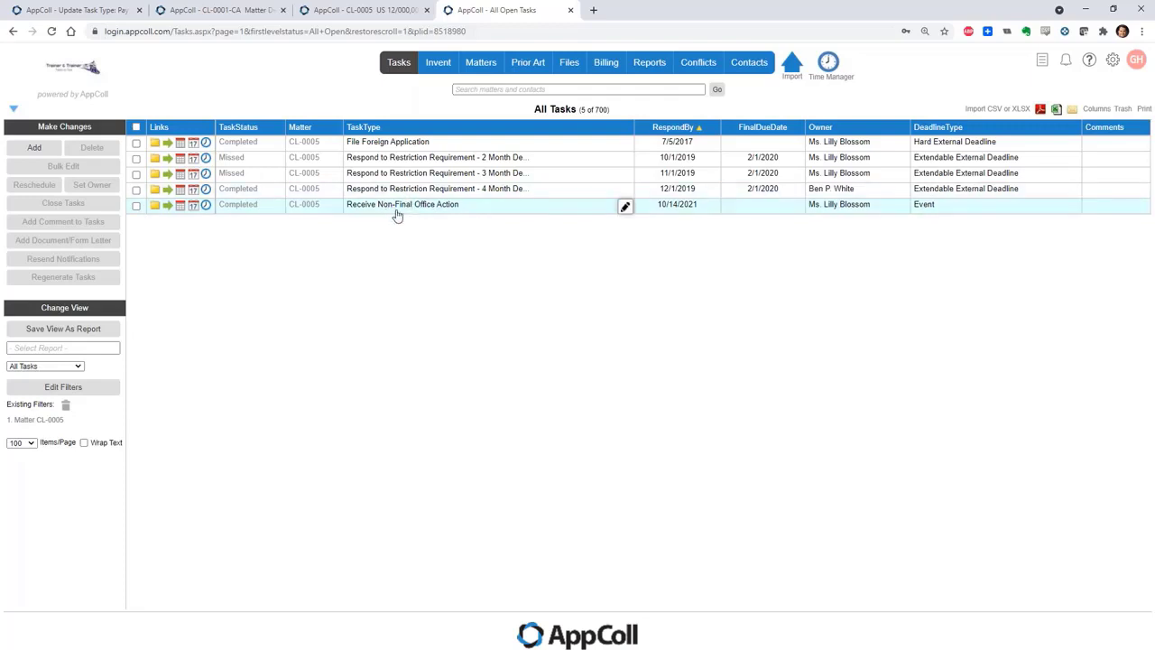
pyautogui.click(136, 206)
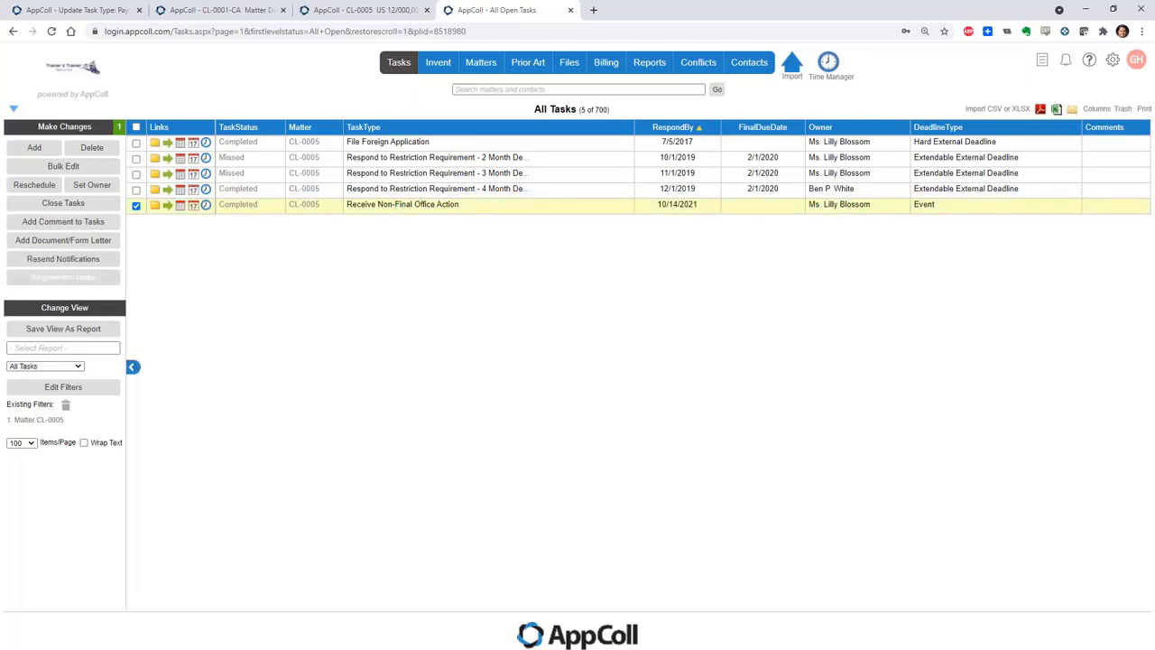
pyautogui.click(57, 287)
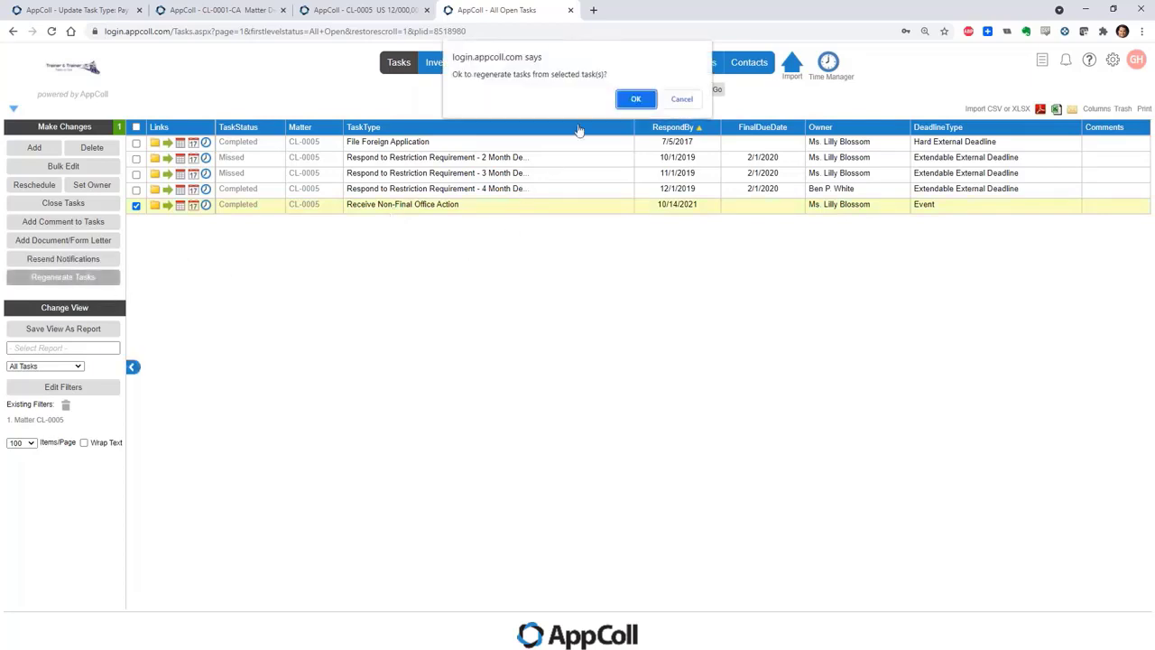
pyautogui.click(626, 103)
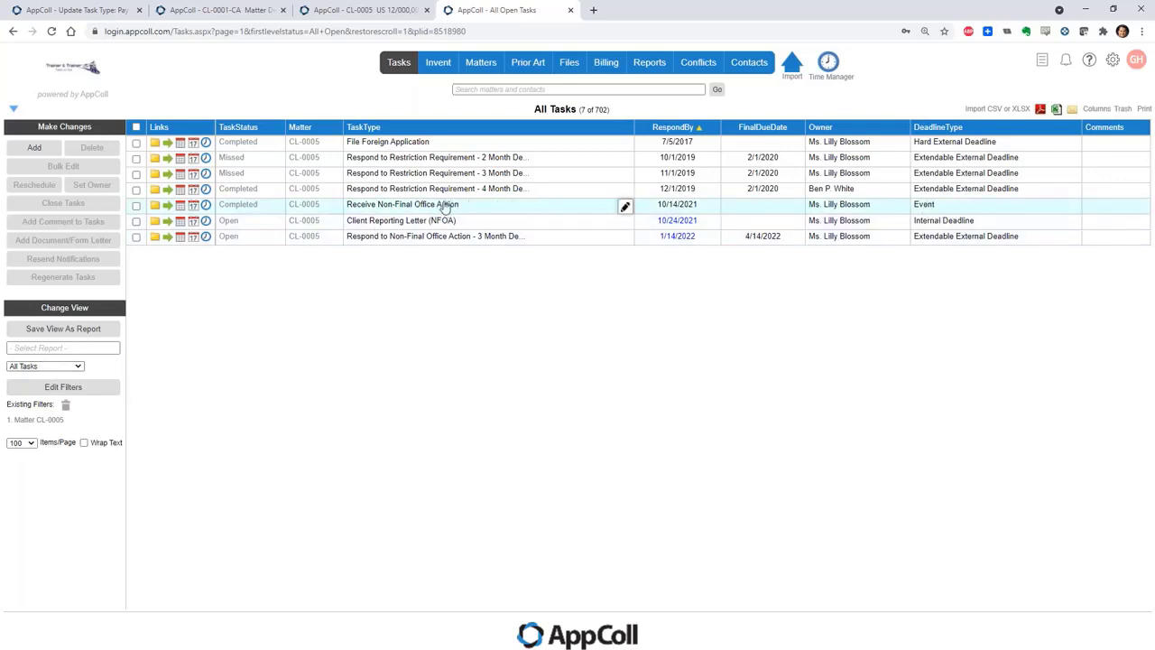
pyautogui.click(136, 128)
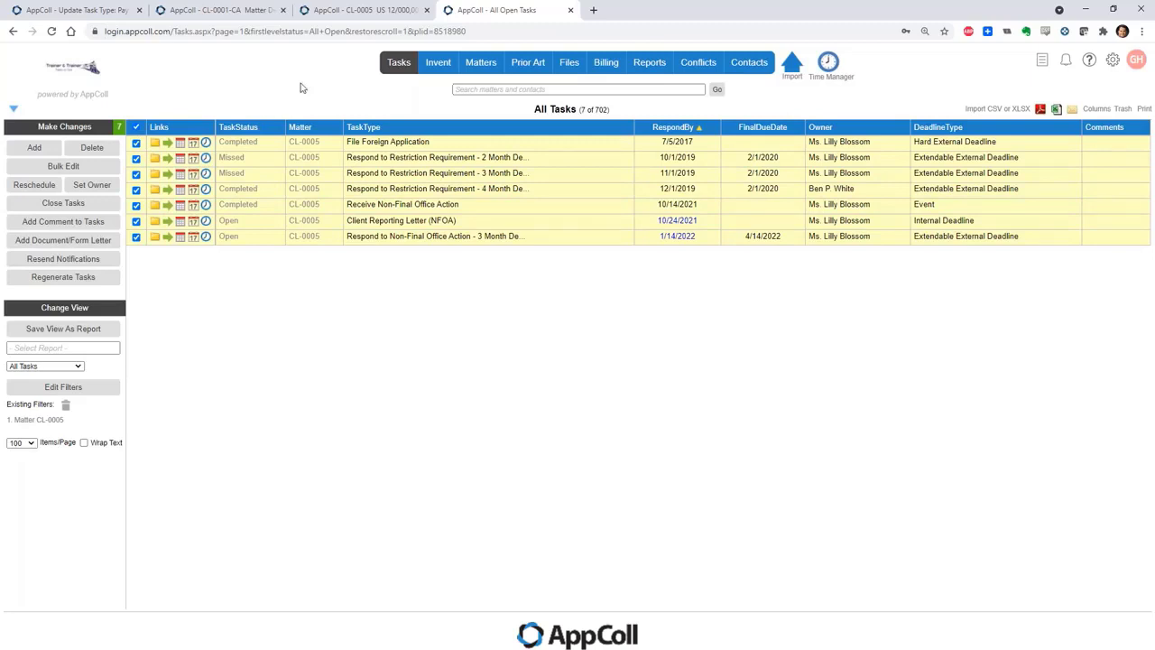
# Return to matter CL-0001-CA and delete all three of its Pay Foreign Annuity (CA) tasks
pyautogui.click(361, 12)
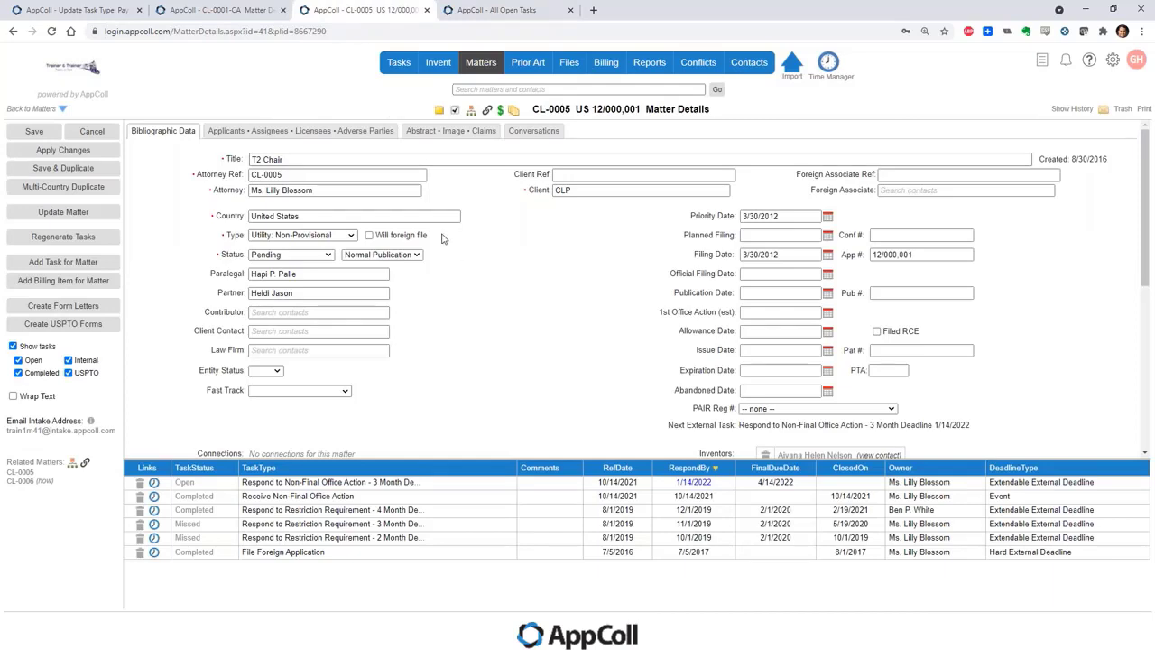
pyautogui.click(227, 10)
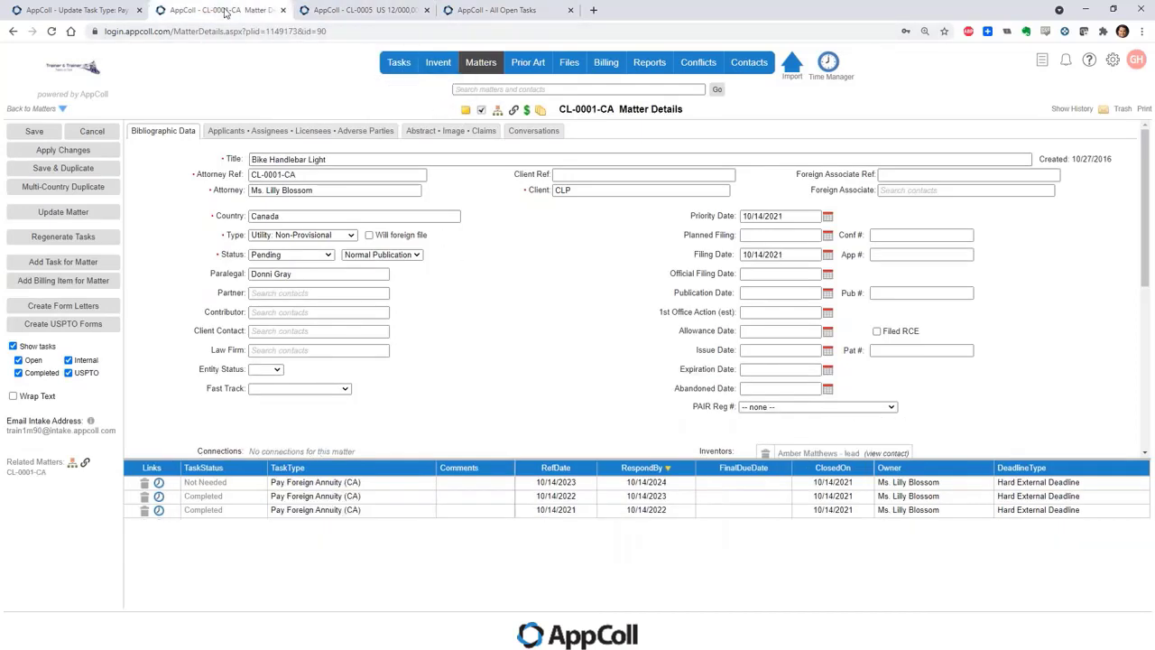
pyautogui.click(145, 484)
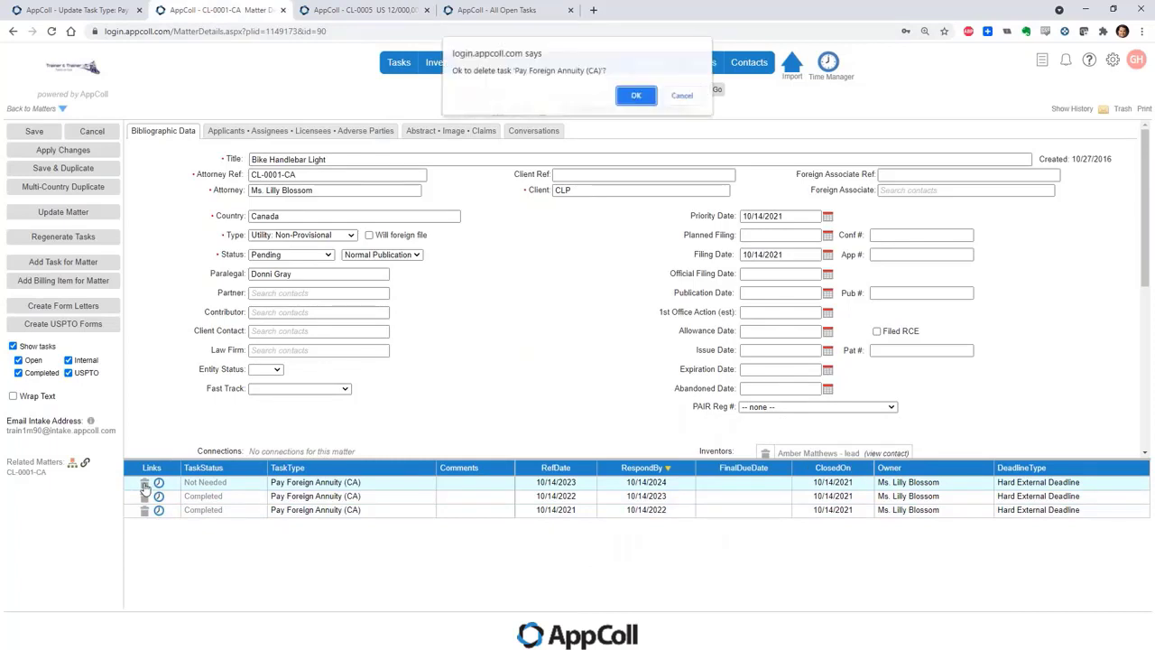
pyautogui.press('Return')
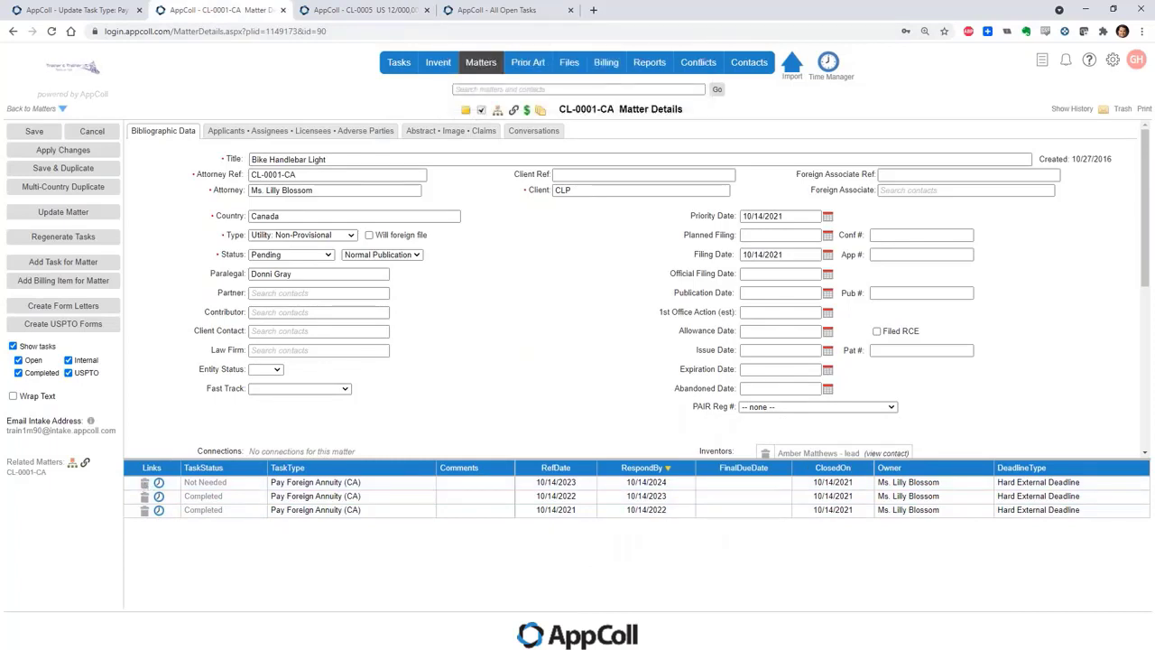
pyautogui.click(144, 483)
pyautogui.press('Return')
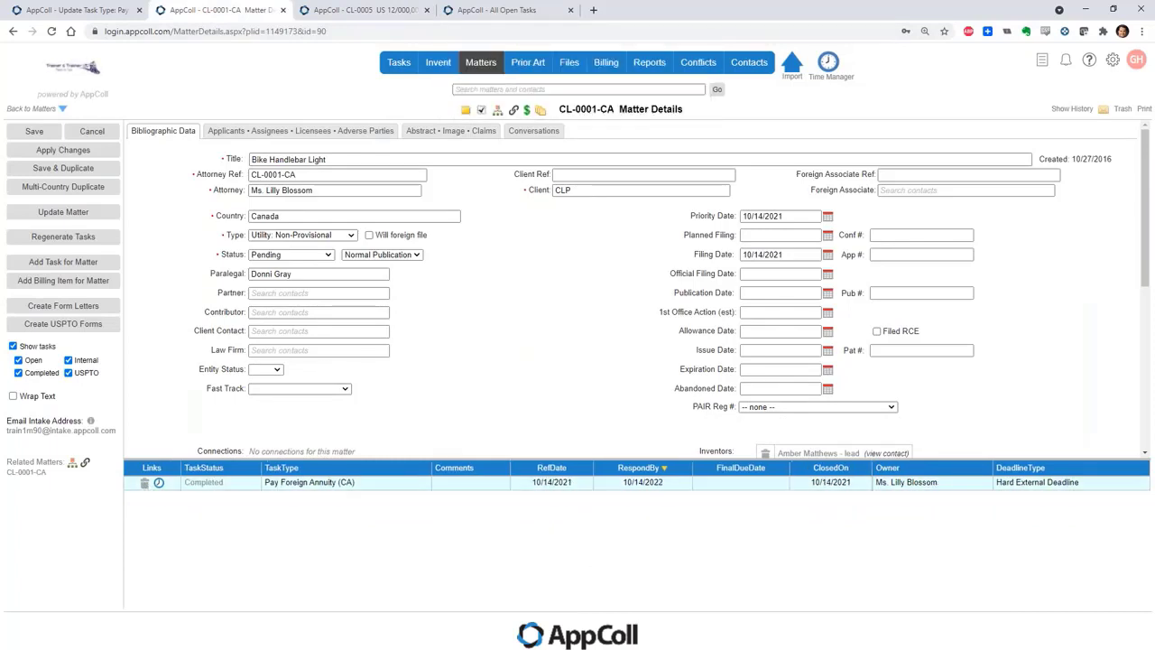
pyautogui.click(144, 483)
pyautogui.press('Return')
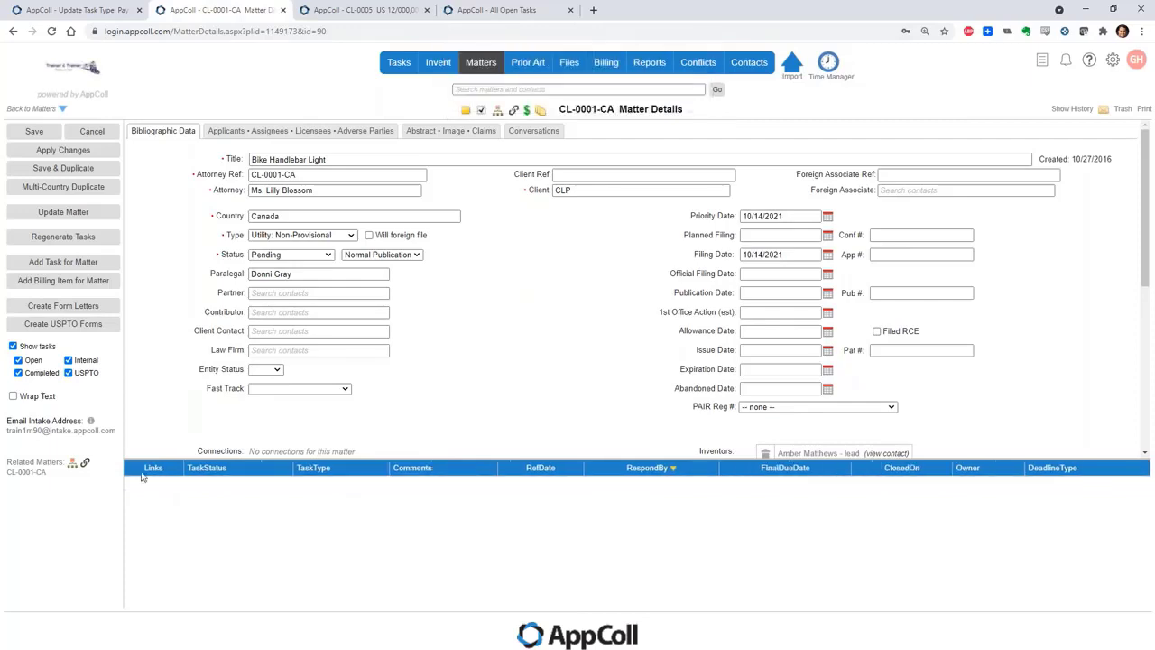
# Apply the changes on matter CL-0001-CA and regenerate its tasks
pyautogui.click(65, 154)
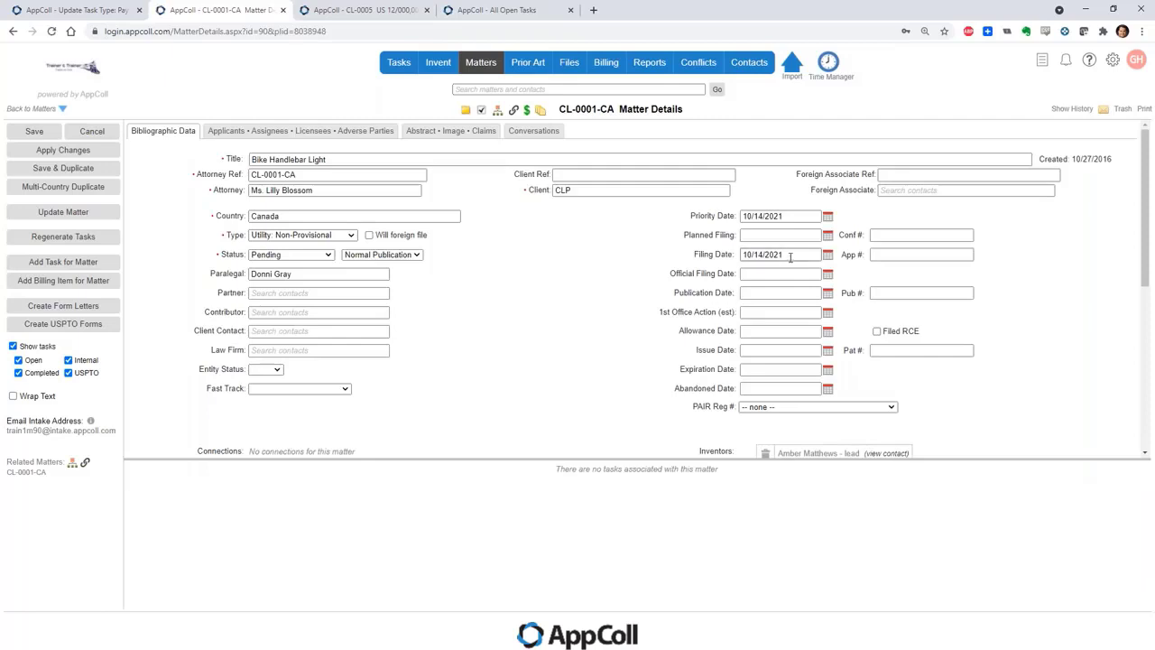
pyautogui.moveTo(792, 255); pyautogui.dragTo(742, 255)
pyautogui.click(629, 314)
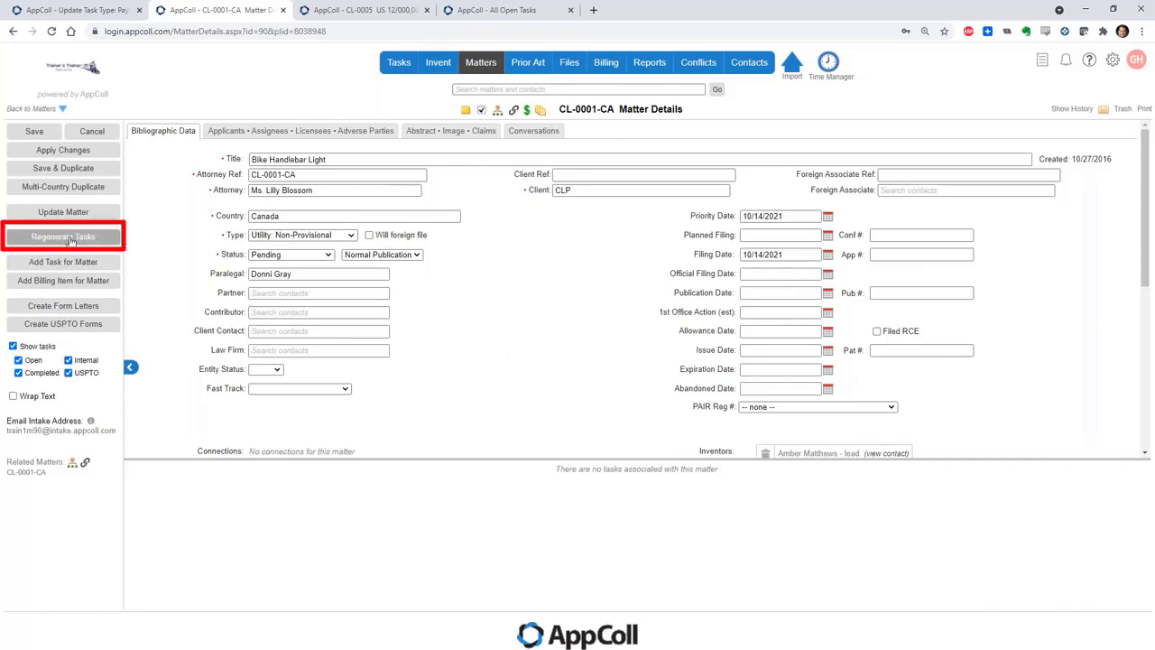
pyautogui.click(36, 239)
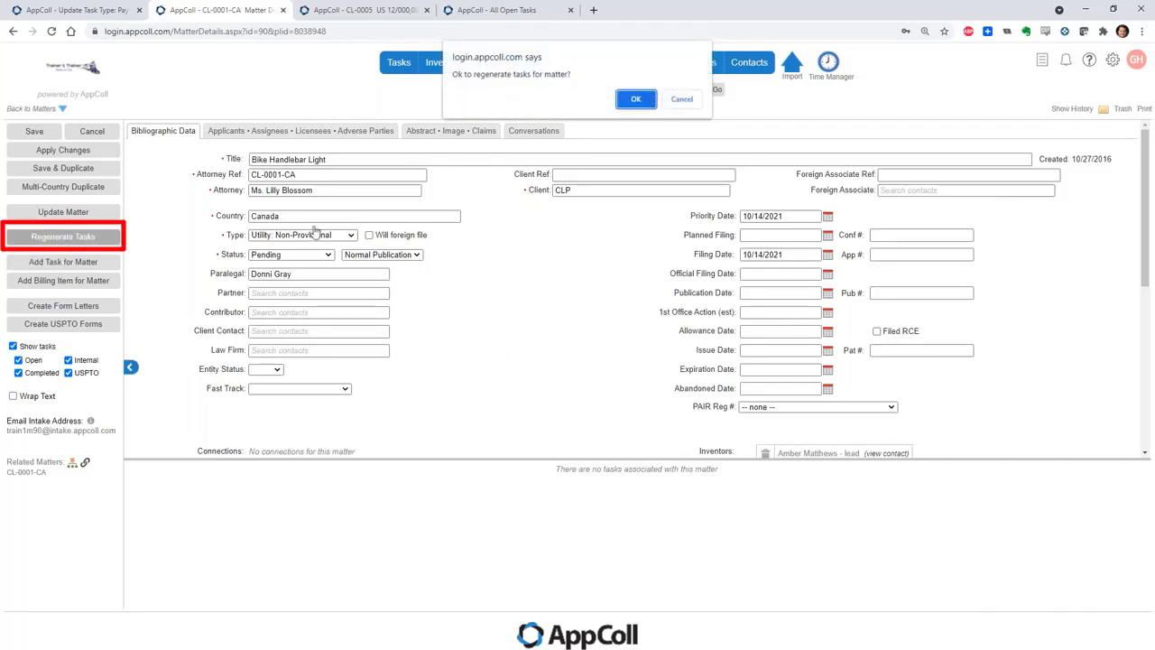
pyautogui.click(635, 100)
pyautogui.click(583, 226)
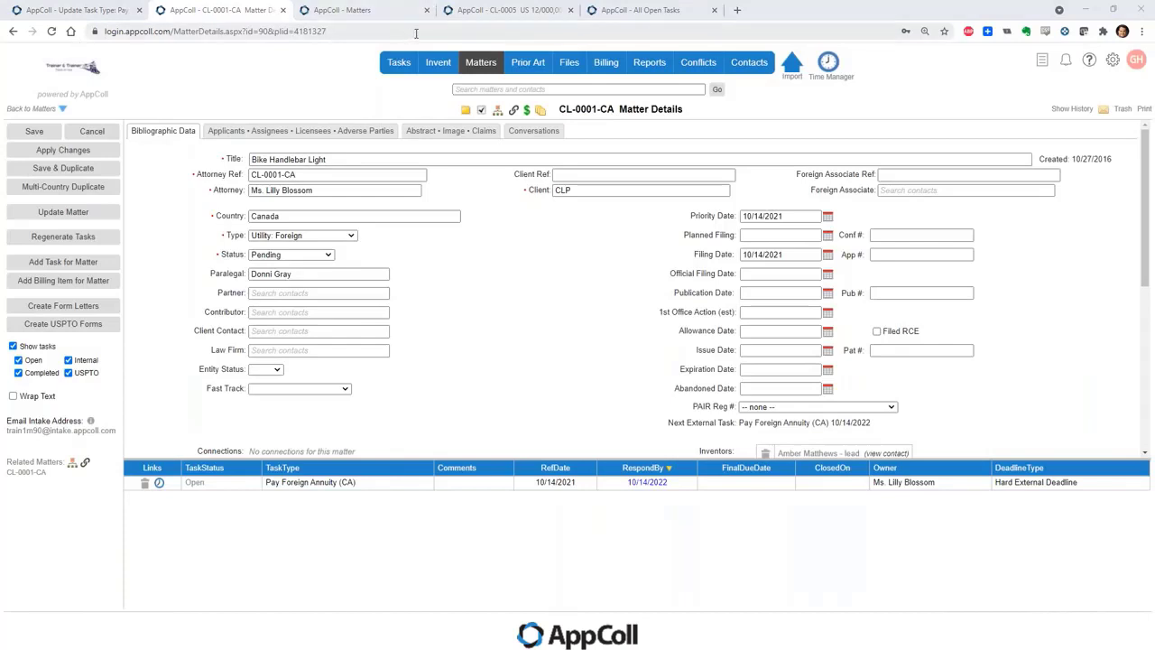
# Switch to matter CL-0005 and set its country to Canada
pyautogui.click(529, 13)
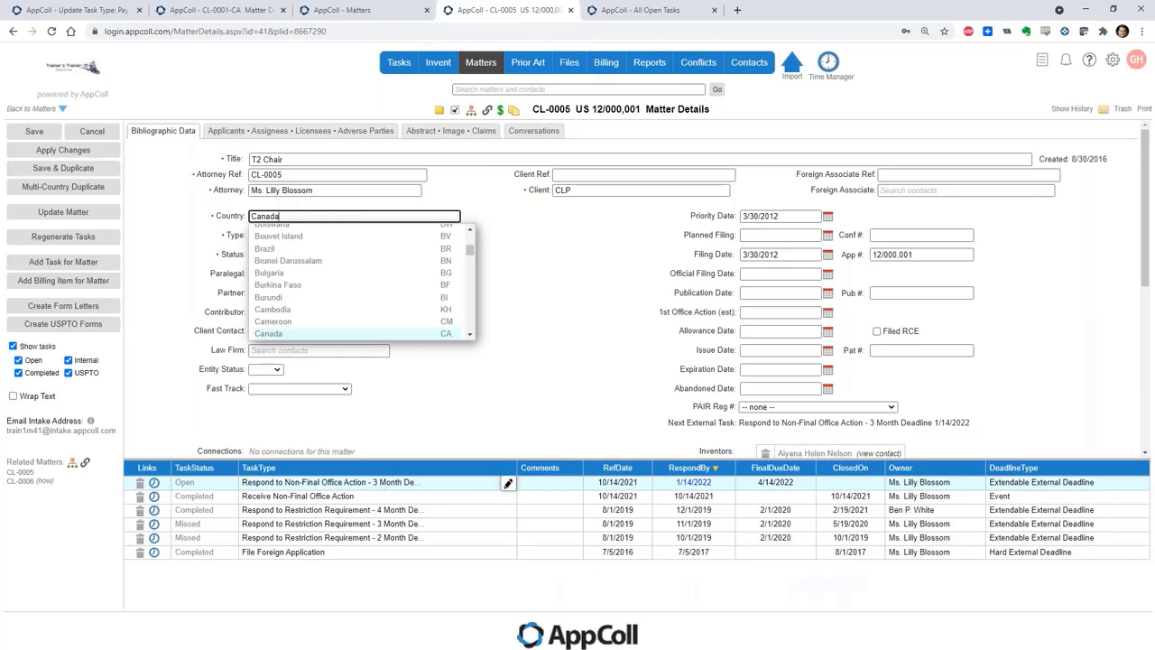
pyautogui.click(396, 431)
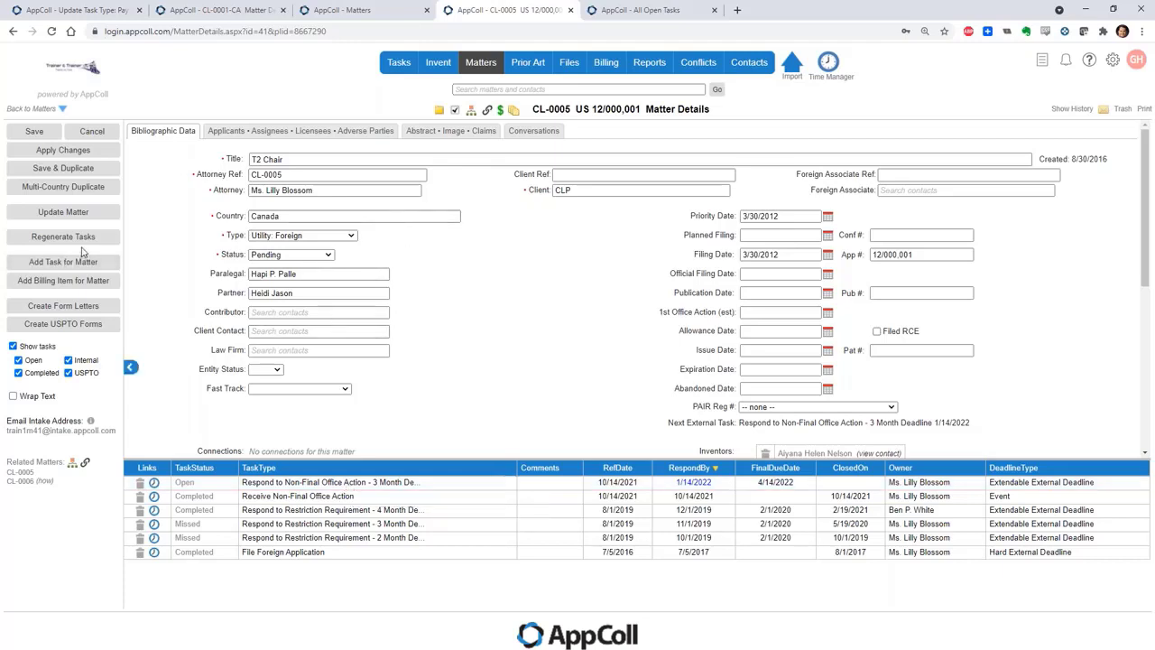
# Close the expired task type page and open the task types list in a new browser tab from matter CL-0001-CA
pyautogui.click(237, 14)
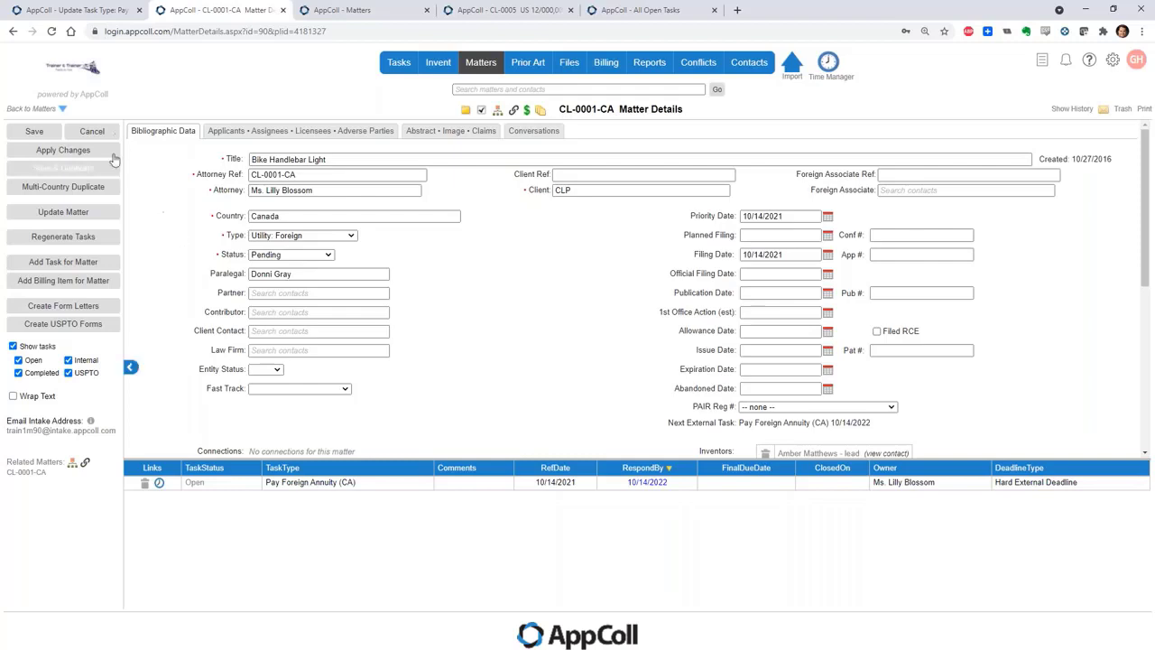
pyautogui.click(110, 11)
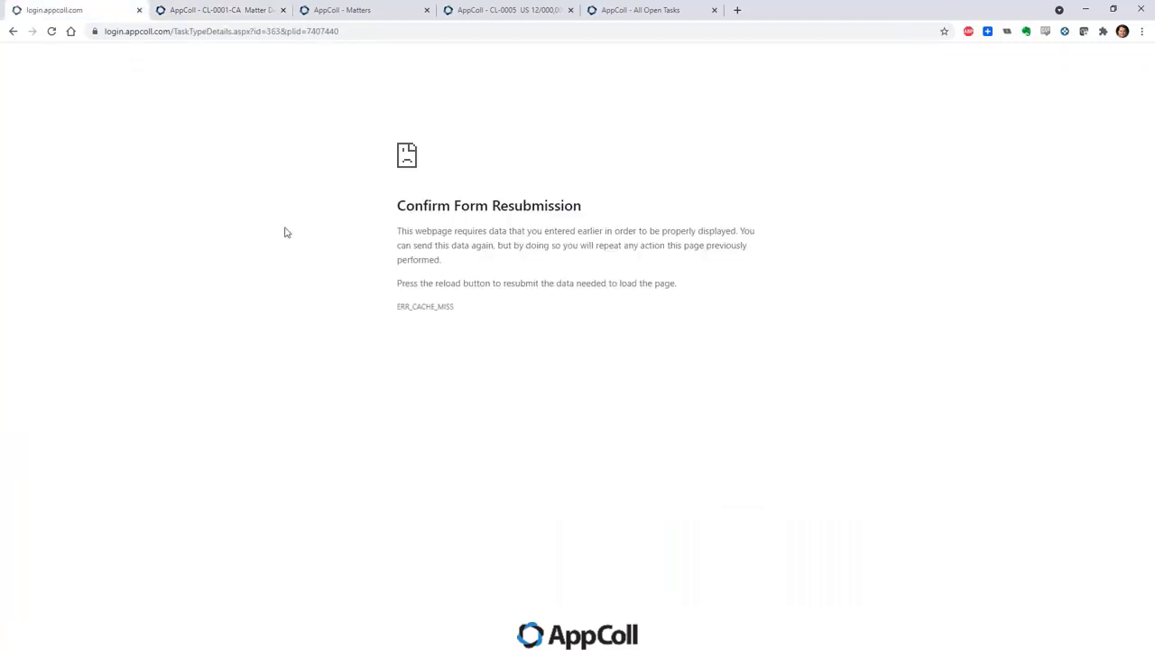
pyautogui.click(140, 10)
pyautogui.moveTo(400, 65)
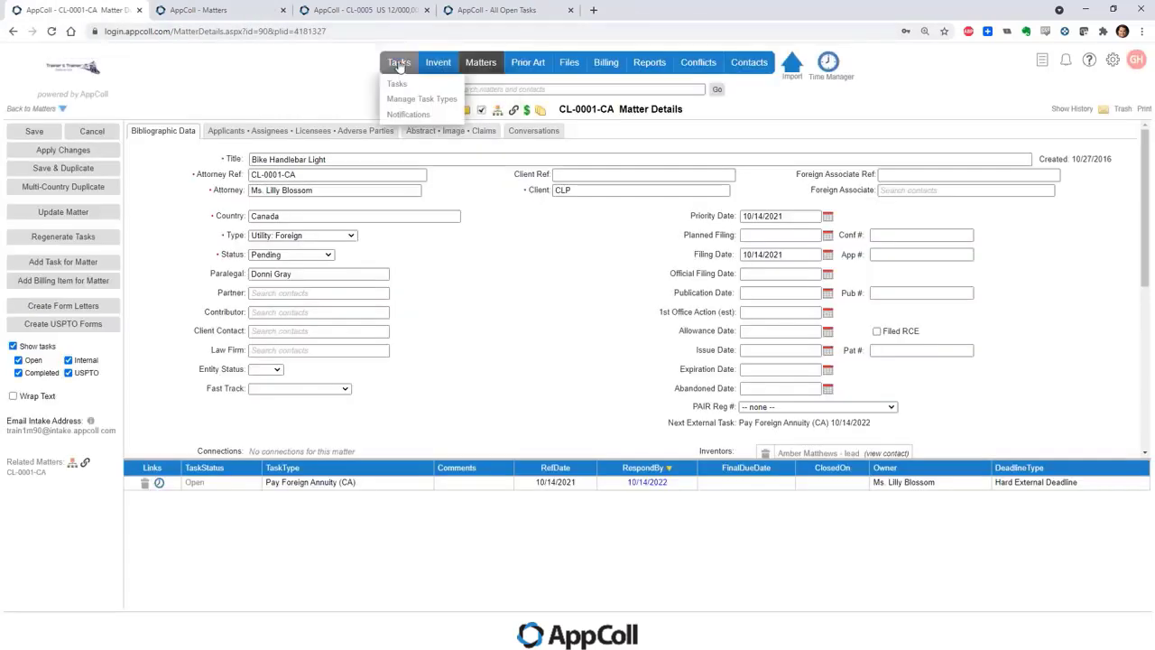
pyautogui.rightClick(426, 101)
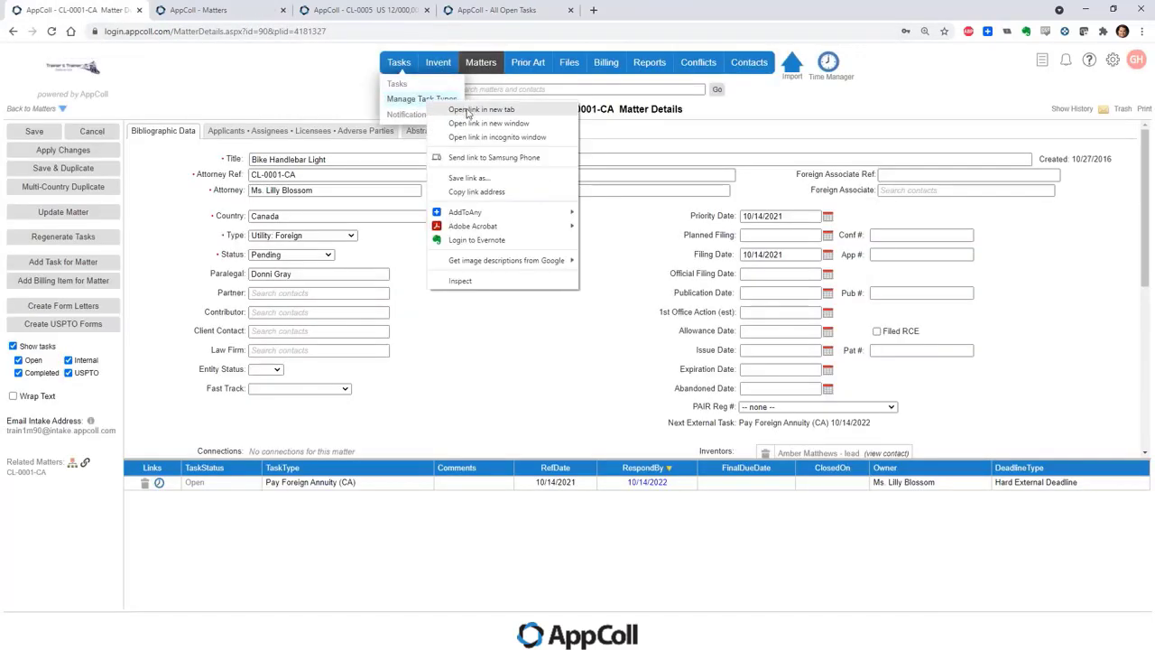
pyautogui.click(465, 110)
pyautogui.click(200, 12)
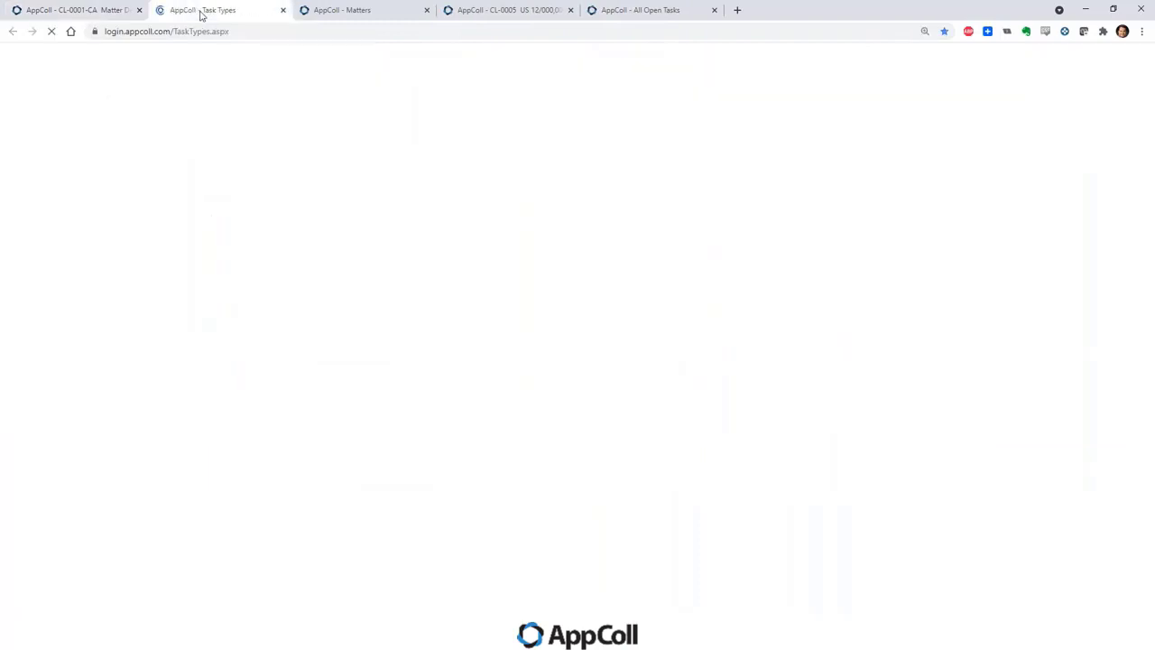
# Open the File Appeal Brief - 2 Month Deadline task type and go to its trigger event options
pyautogui.scroll(-1, 307, 260)
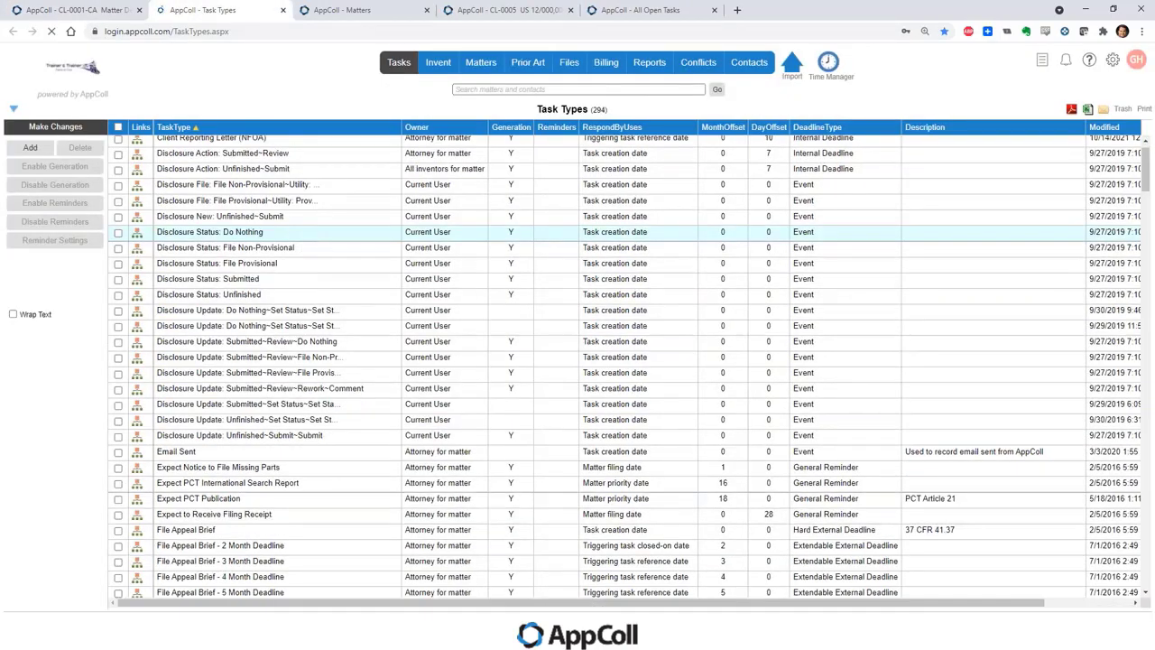
pyautogui.scroll(-3, 306, 271)
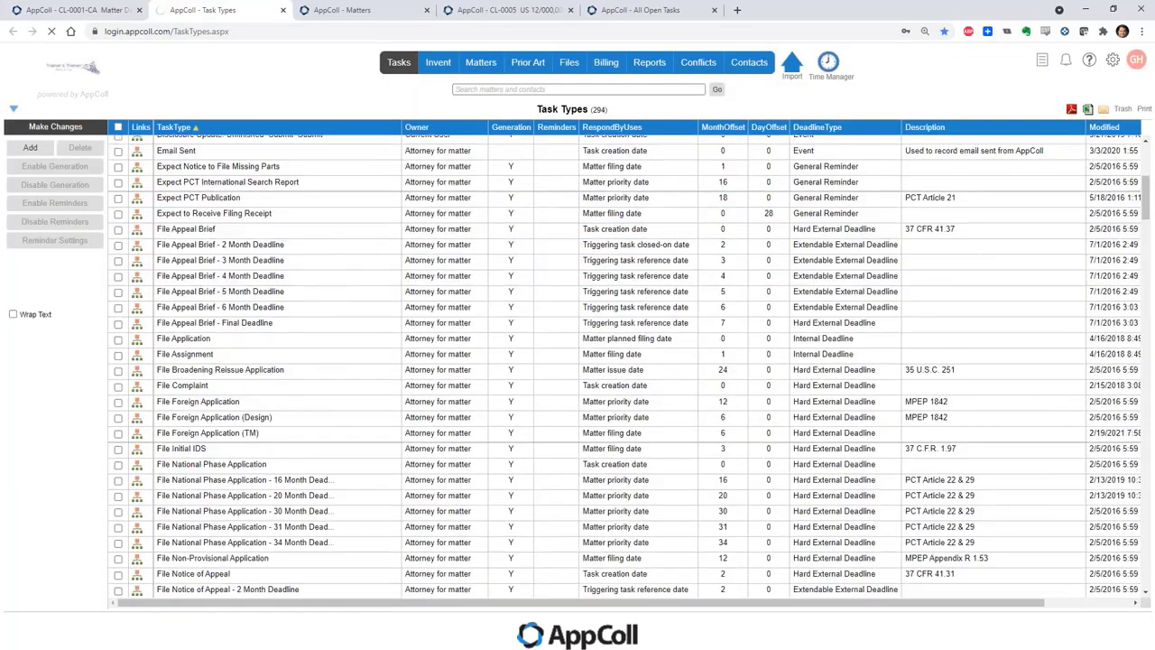
pyautogui.scroll(-2, 476, 358)
pyautogui.scroll(-1, 475, 357)
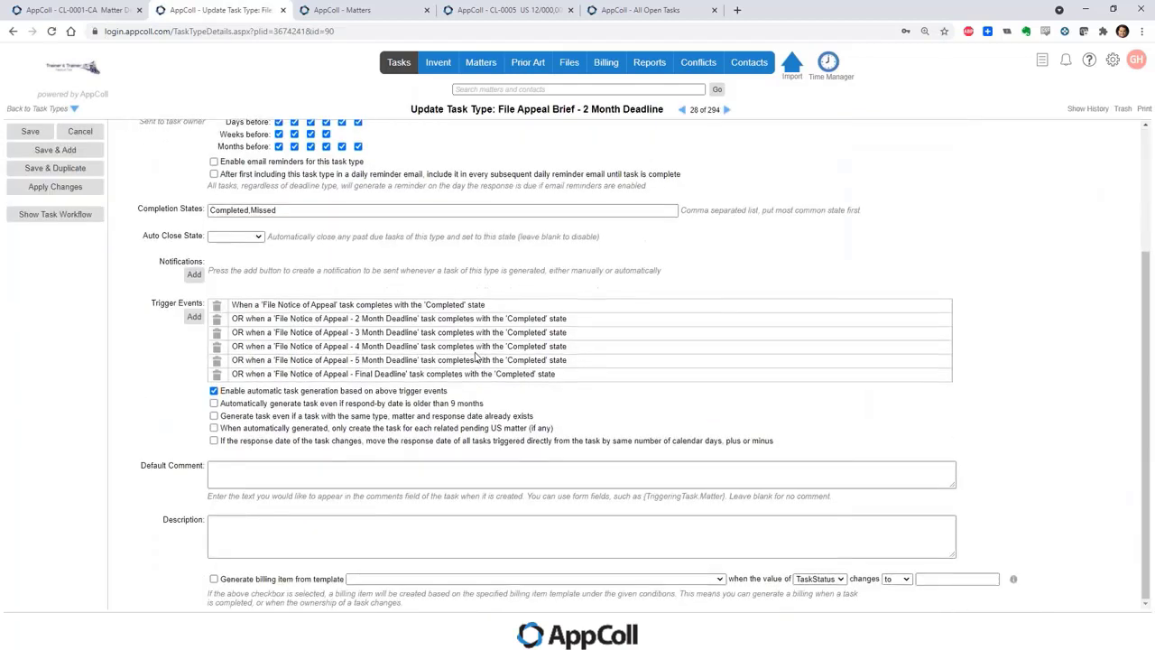
# Enable and then clear the option to generate a task even if one with the same type, matter and response date already exists
pyautogui.click(214, 416)
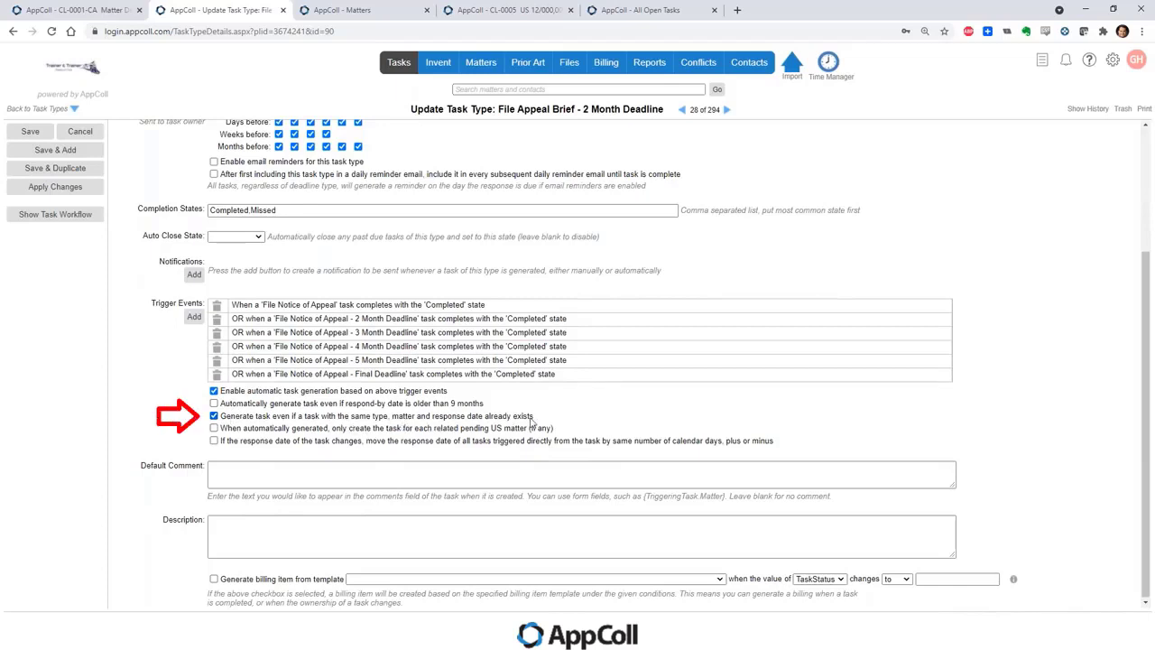
pyautogui.click(214, 417)
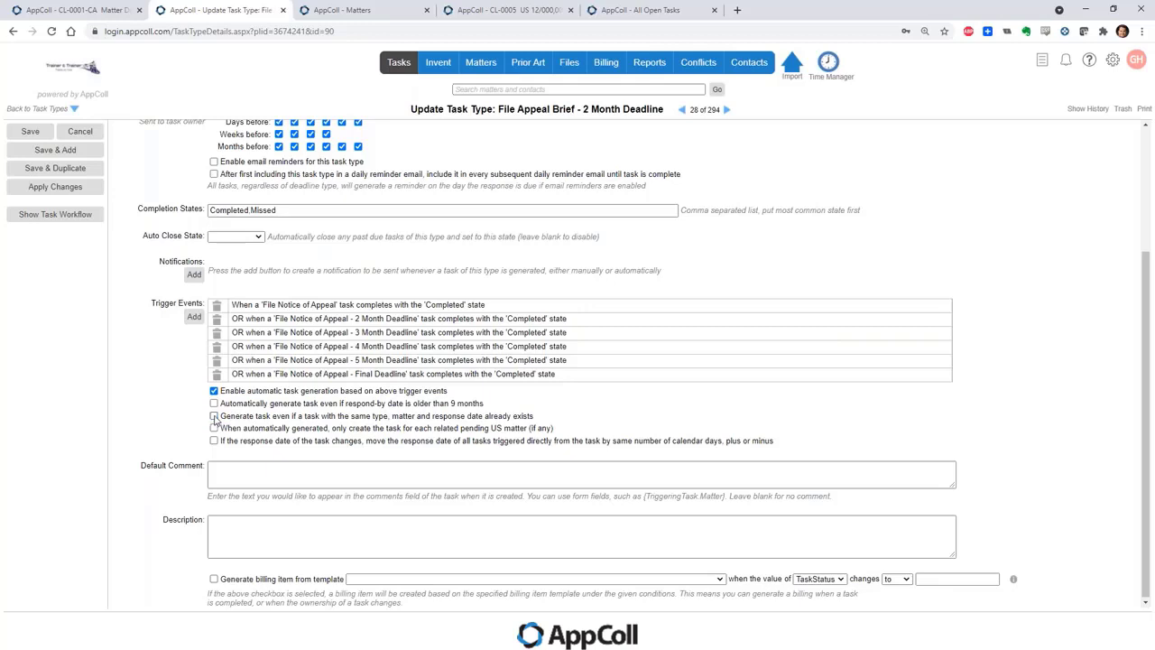